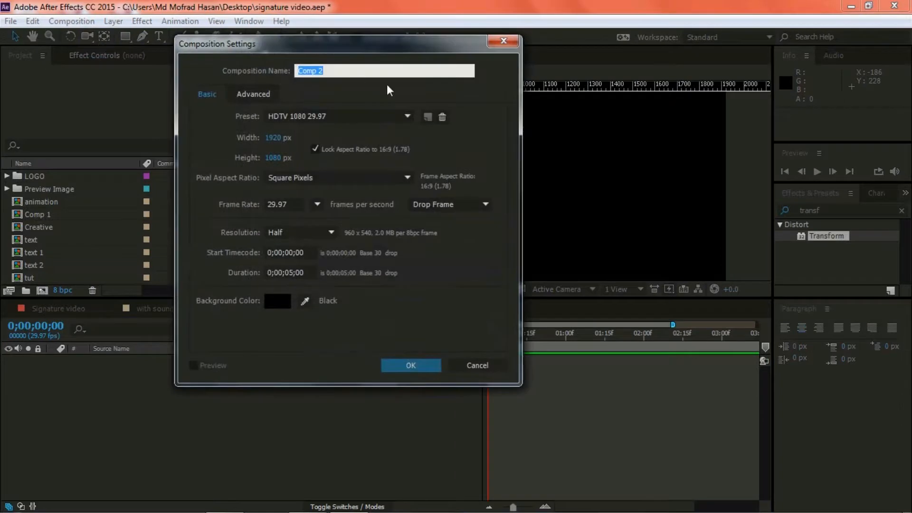
Step: Create a new composition named Tutorial with the HDTV 1080 29.97 preset and a five-second duration
{"action": "type", "text": "Tutorial"}
{"action": "left_click", "coordinate": [403, 367]}
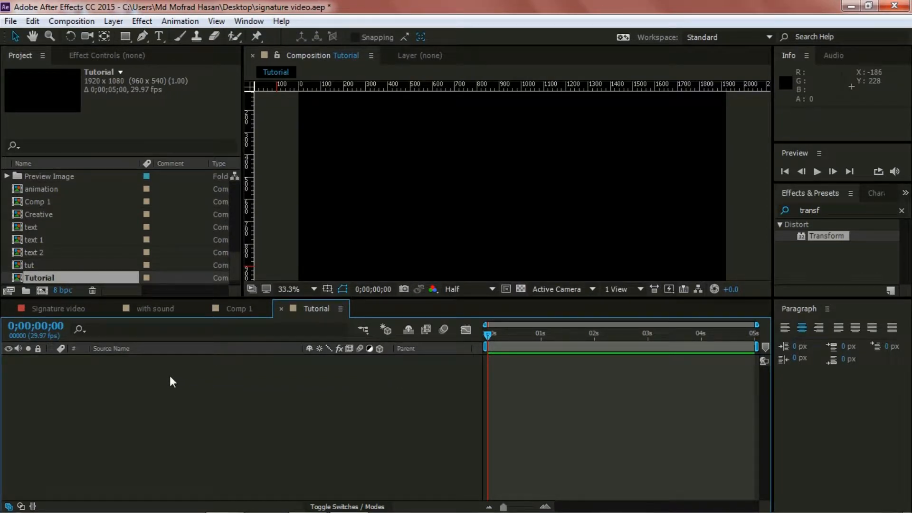
Step: Add a text layer reading "Success" in the upper-left part of the composition frame
{"action": "left_click", "coordinate": [157, 38]}
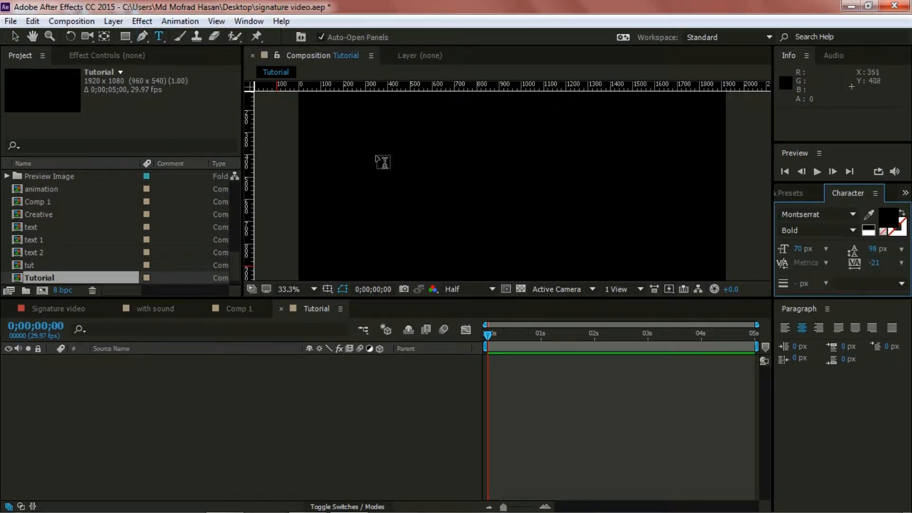
{"action": "left_click", "coordinate": [375, 152]}
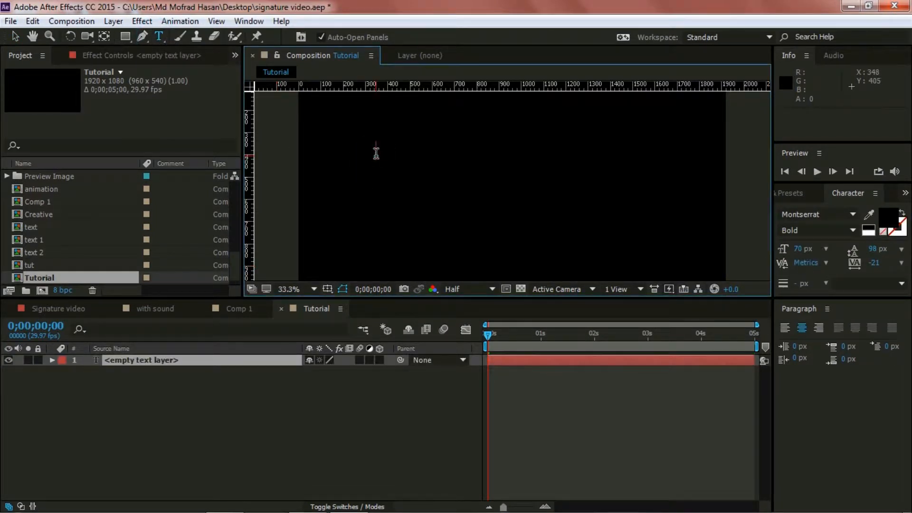
{"action": "type", "text": "S"}
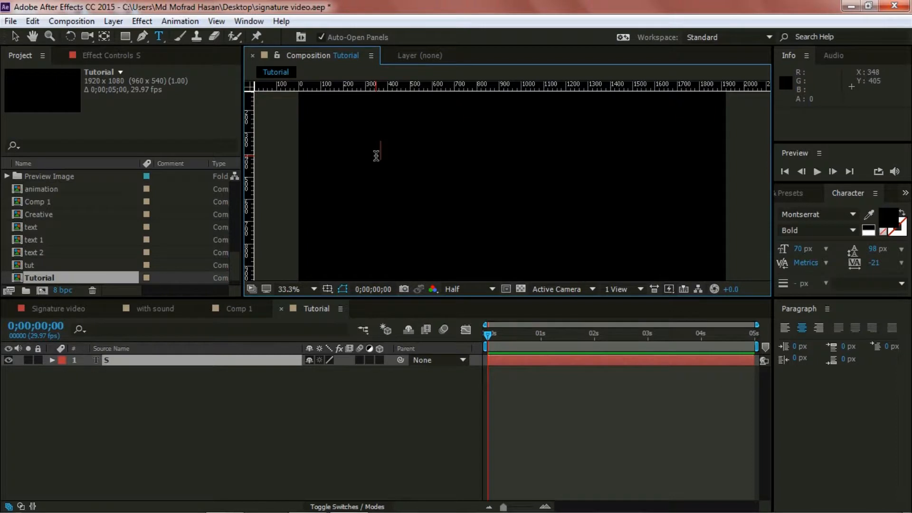
{"action": "type", "text": "uccess"}
{"action": "left_click", "coordinate": [369, 411]}
Step: Change the Success text's fill color to white and set its font size to 98 px
{"action": "left_click", "coordinate": [203, 362]}
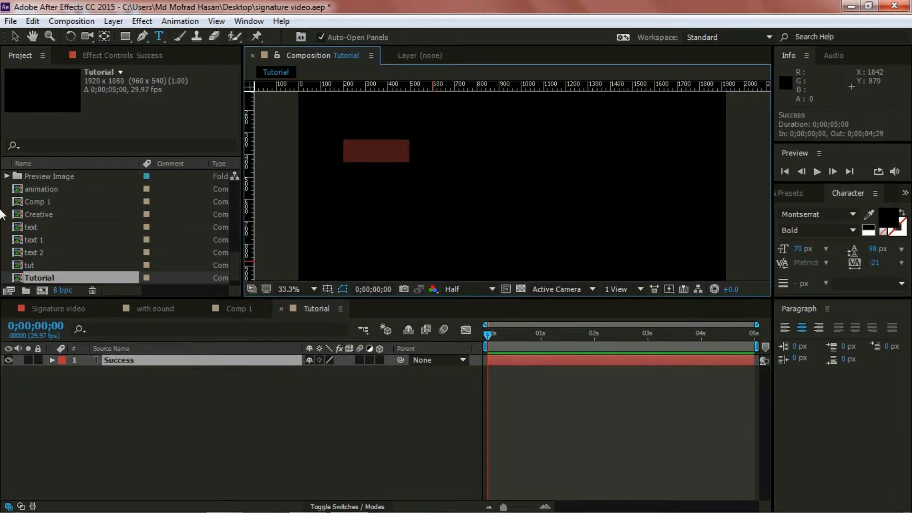
{"action": "left_click", "coordinate": [889, 220]}
{"action": "left_click_drag", "start_coordinate": [667, 297], "coordinate": [560, 255]}
{"action": "left_click", "coordinate": [867, 256]}
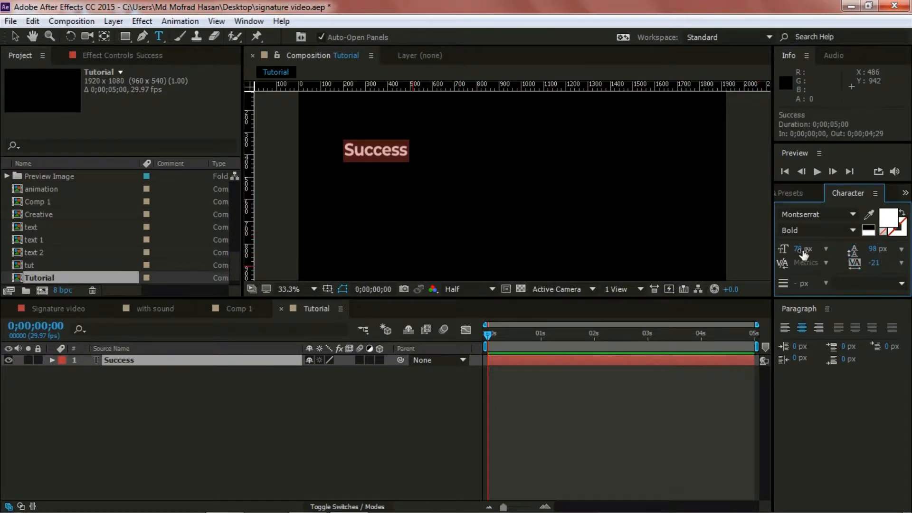
{"action": "left_click", "coordinate": [800, 250]}
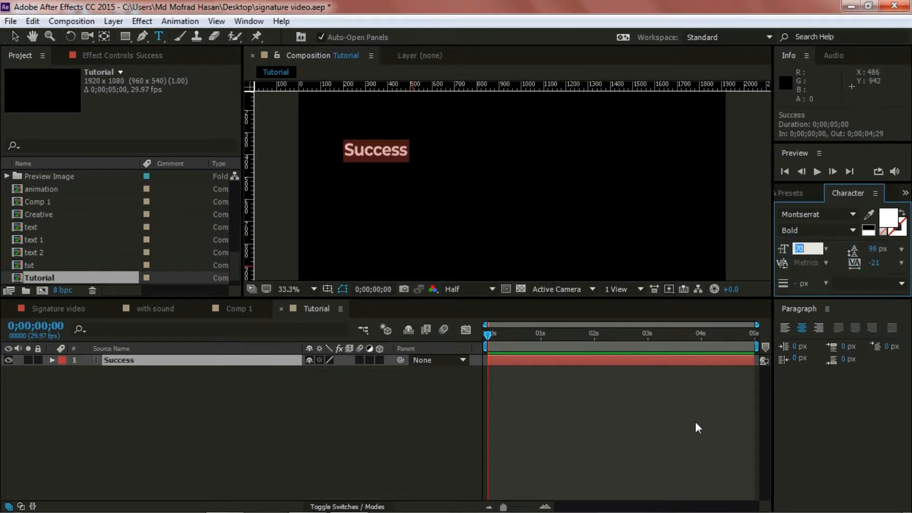
{"action": "type", "text": "98"}
{"action": "key", "text": "Return"}
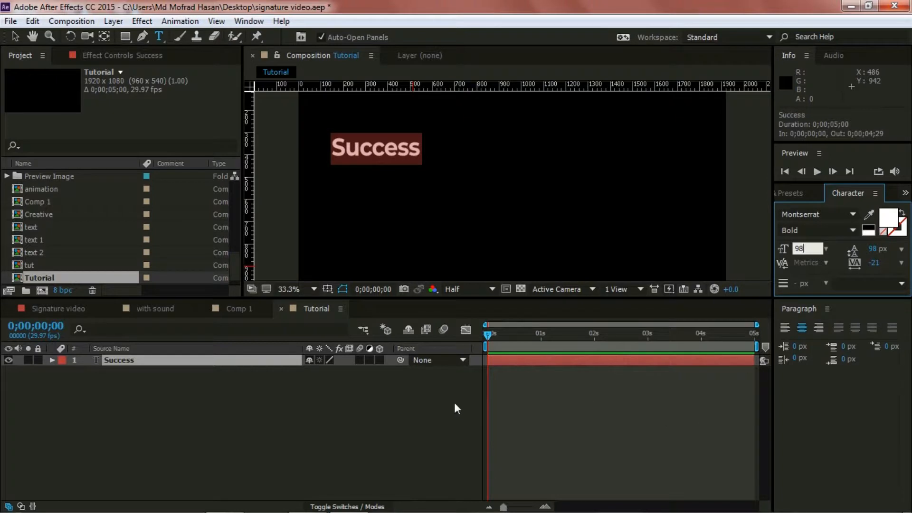
{"action": "left_click", "coordinate": [419, 408]}
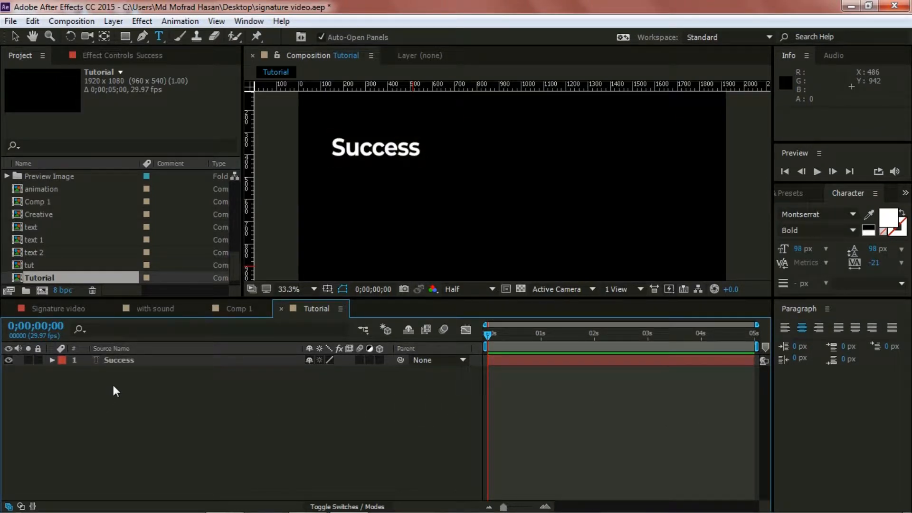
Step: Duplicate the Success text layer and rename the copy to Begins
{"action": "left_click_drag", "start_coordinate": [398, 297], "coordinate": [398, 352]}
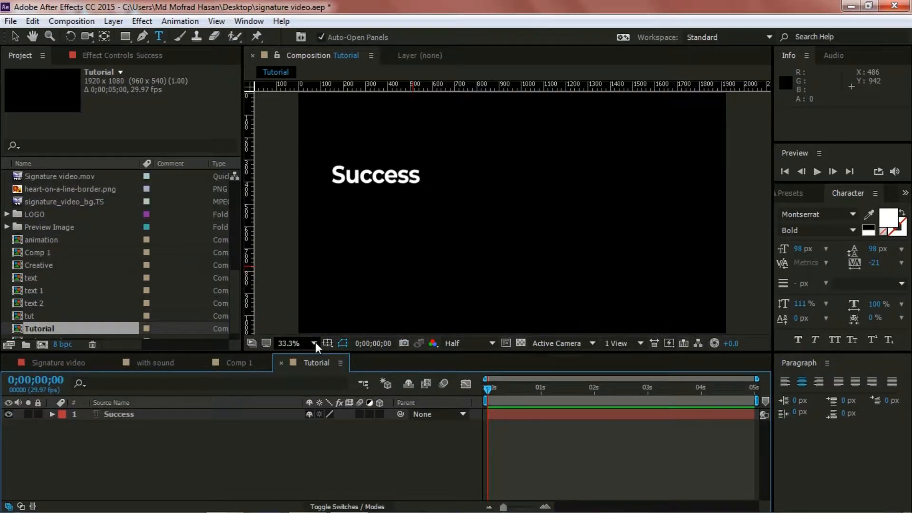
{"action": "left_click", "coordinate": [124, 415]}
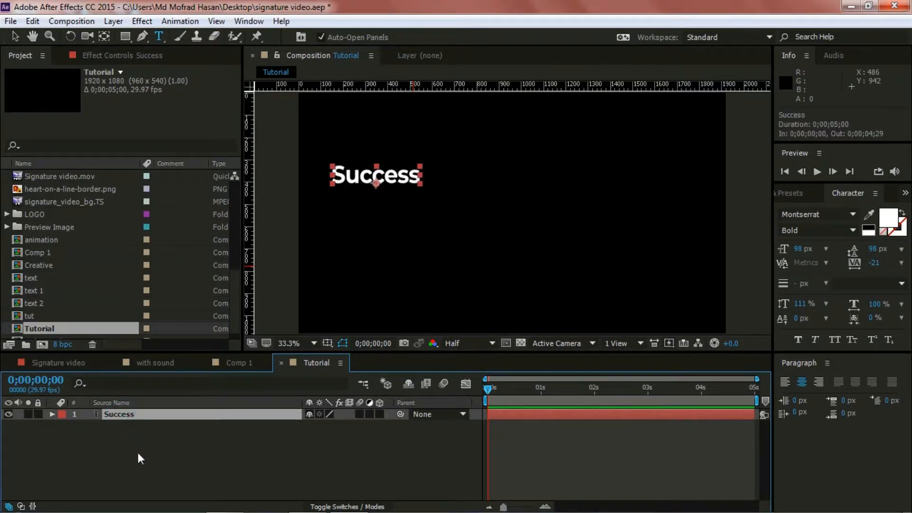
{"action": "key", "text": "ctrl+c"}
{"action": "key", "text": "ctrl+v"}
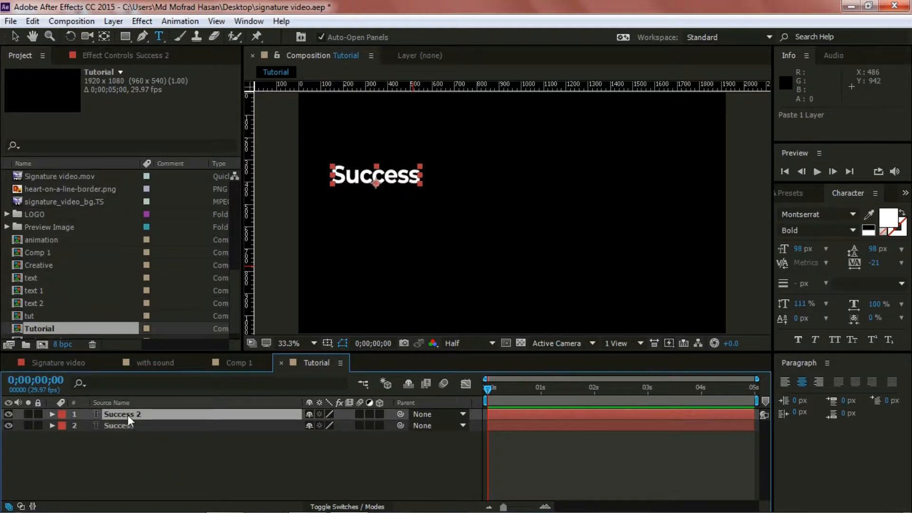
{"action": "right_click", "coordinate": [127, 415]}
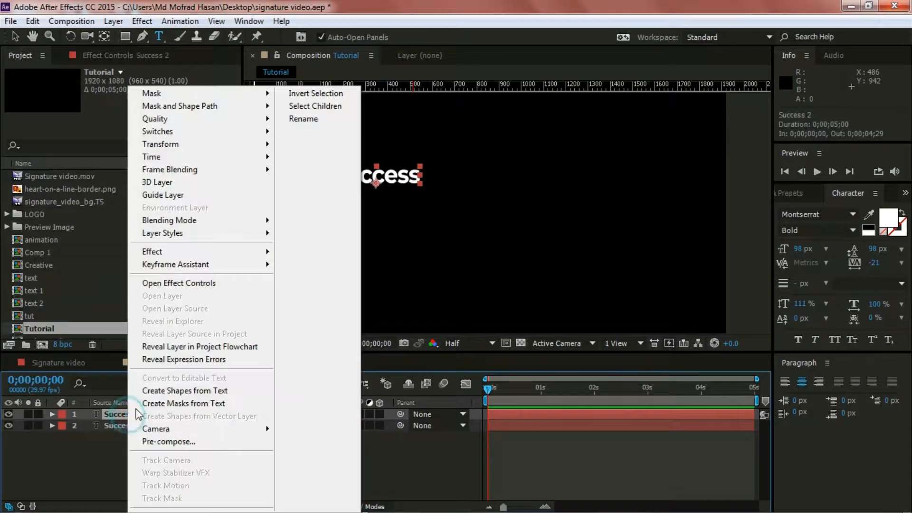
{"action": "left_click", "coordinate": [312, 120]}
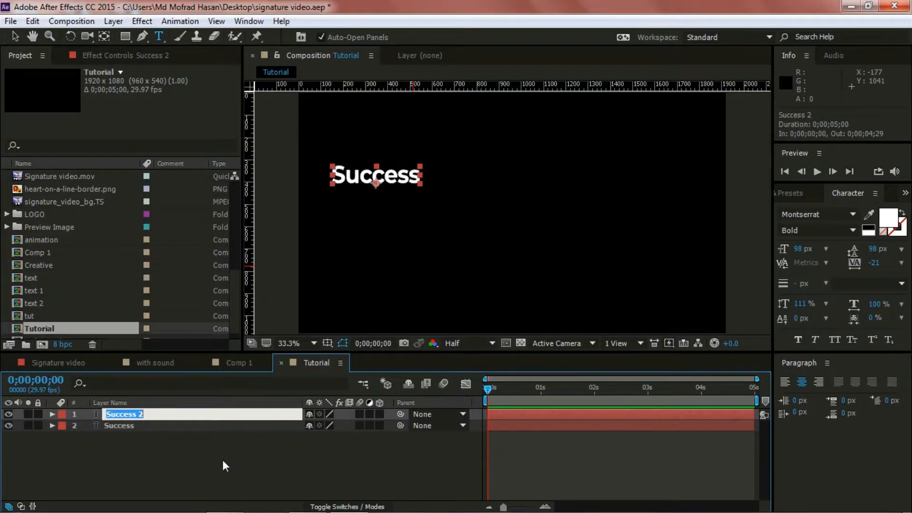
{"action": "type", "text": "Begins"}
{"action": "left_click", "coordinate": [202, 462]}
Step: Move the Begins layer horizontally to about X 768, so it sits just right of the original word Success
{"action": "left_click", "coordinate": [124, 414]}
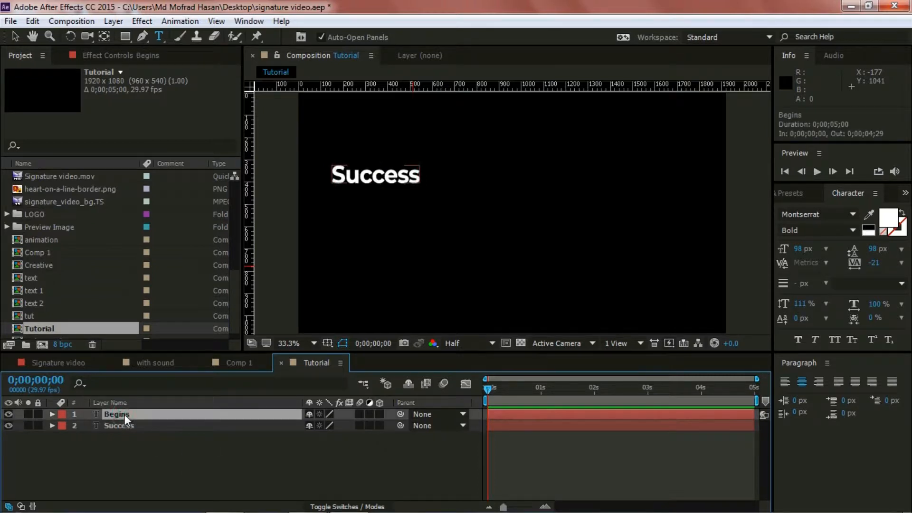
{"action": "key", "text": "Right"}
{"action": "key", "text": "Right"}
{"action": "key", "text": "Right"}
{"action": "key", "text": "Right"}
{"action": "key", "text": "Right"}
{"action": "key", "text": "Right"}
{"action": "key", "text": "Right"}
{"action": "key", "text": "Right"}
{"action": "key", "text": "Right"}
{"action": "key", "text": "Right"}
{"action": "key", "text": "Right"}
{"action": "key", "text": "Right"}
{"action": "key", "text": "Right"}
{"action": "key", "text": "Right"}
{"action": "key", "text": "Right"}
{"action": "key", "text": "Right"}
{"action": "key", "text": "Right"}
{"action": "key", "text": "Right"}
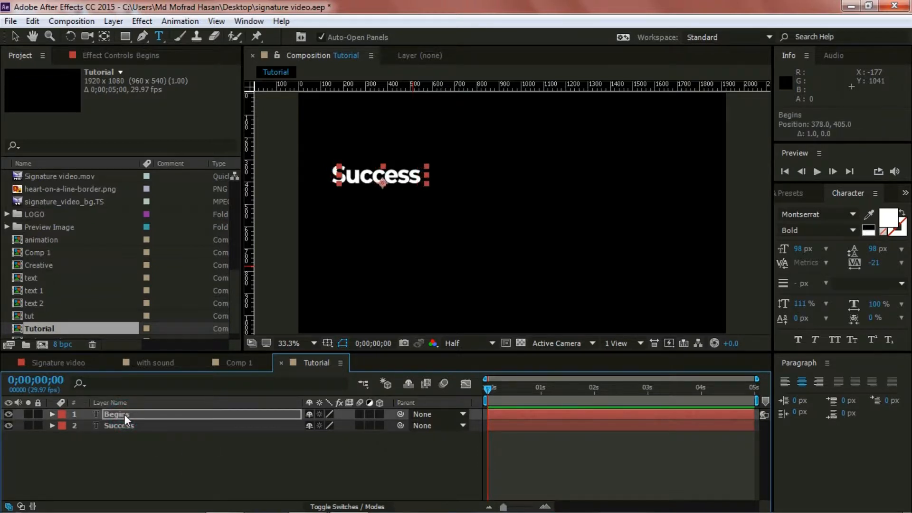
{"action": "key", "text": "Right"}
{"action": "key", "text": "Right"}
{"action": "key", "text": "Right"}
{"action": "key", "text": "Right"}
{"action": "key", "text": "Right"}
{"action": "key", "text": "Right"}
{"action": "key", "text": "Right"}
{"action": "key", "text": "Right"}
{"action": "key", "text": "Right"}
{"action": "key", "text": "Right"}
{"action": "key", "text": "Right"}
{"action": "key", "text": "Right"}
{"action": "key", "text": "Right"}
{"action": "key", "text": "Right"}
{"action": "key", "text": "Right"}
{"action": "key", "text": "Right"}
{"action": "key", "text": "Right"}
{"action": "key", "text": "Right"}
{"action": "key", "text": "Right"}
{"action": "key", "text": "Right"}
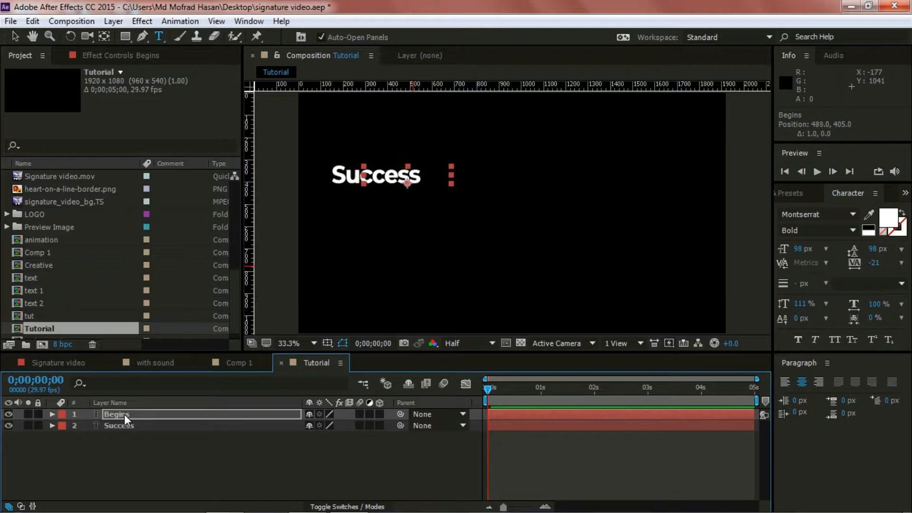
{"action": "key", "text": "Right"}
{"action": "key", "text": "Right"}
{"action": "key", "text": "Right"}
{"action": "key", "text": "Right"}
{"action": "key", "text": "Right"}
{"action": "key", "text": "Right"}
{"action": "key", "text": "Right"}
{"action": "key", "text": "Right"}
{"action": "key", "text": "Right"}
{"action": "key", "text": "Right"}
{"action": "key", "text": "Right"}
{"action": "key", "text": "Right"}
{"action": "key", "text": "Right"}
{"action": "key", "text": "Right"}
{"action": "key", "text": "Right"}
{"action": "key", "text": "Right"}
{"action": "key", "text": "Right"}
{"action": "key", "text": "Right"}
{"action": "key", "text": "Right"}
{"action": "key", "text": "Right"}
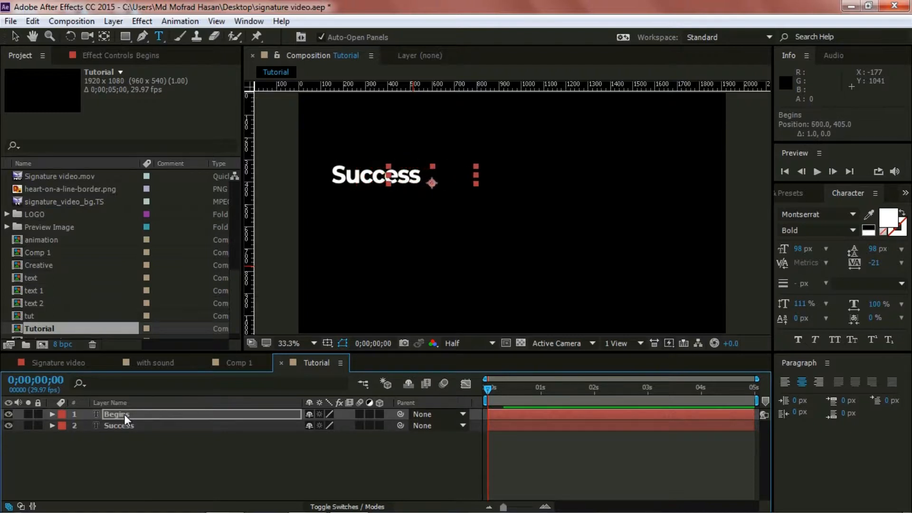
{"action": "key", "text": "Right"}
{"action": "key", "text": "Right"}
{"action": "key", "text": "Right"}
{"action": "key", "text": "Right"}
{"action": "key", "text": "Right"}
{"action": "key", "text": "Right"}
{"action": "key", "text": "Right"}
{"action": "key", "text": "Right"}
{"action": "key", "text": "Right"}
{"action": "key", "text": "Right"}
{"action": "key", "text": "Right"}
{"action": "key", "text": "Right"}
{"action": "key", "text": "Right"}
{"action": "key", "text": "Right"}
{"action": "key", "text": "Right"}
{"action": "key", "text": "Right"}
{"action": "key", "text": "Right"}
{"action": "key", "text": "Right"}
{"action": "key", "text": "Right"}
{"action": "key", "text": "Right"}
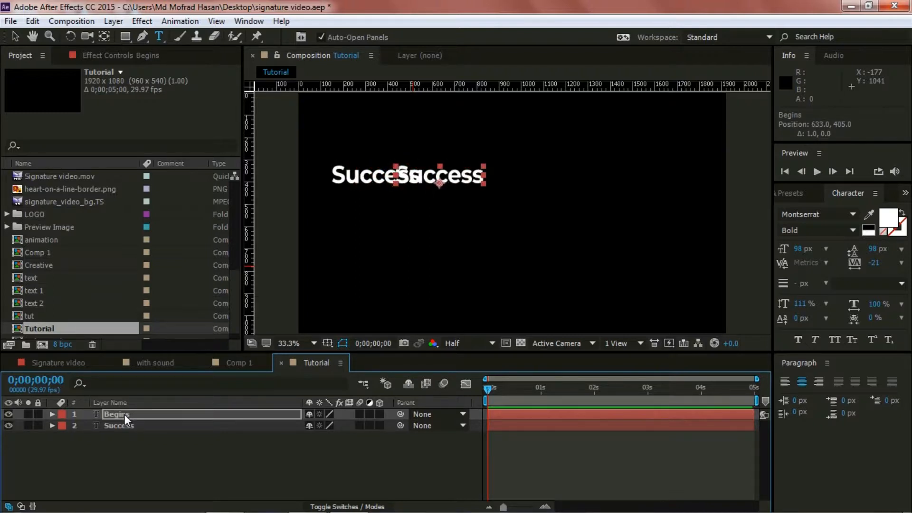
{"action": "key", "text": "Right"}
{"action": "key", "text": "Right"}
{"action": "key", "text": "Right"}
{"action": "key", "text": "Right"}
{"action": "key", "text": "Right"}
{"action": "key", "text": "Right"}
{"action": "key", "text": "Right"}
{"action": "key", "text": "Right"}
{"action": "key", "text": "Right"}
{"action": "key", "text": "Right"}
{"action": "key", "text": "Right"}
{"action": "key", "text": "Right"}
{"action": "key", "text": "Right"}
{"action": "key", "text": "Right"}
{"action": "key", "text": "Right"}
{"action": "key", "text": "Right"}
{"action": "key", "text": "Right"}
{"action": "key", "text": "Right"}
{"action": "key", "text": "Right"}
{"action": "key", "text": "Right"}
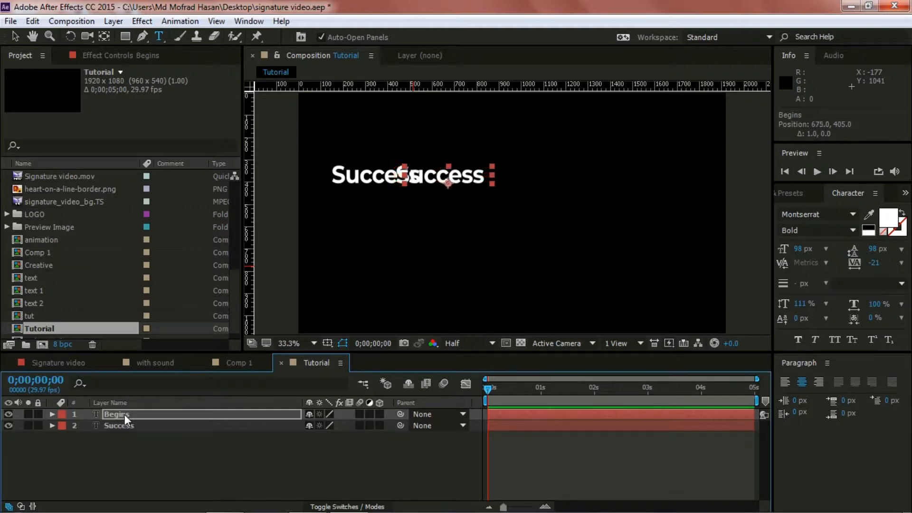
{"action": "key", "text": "Right"}
{"action": "key", "text": "Right"}
{"action": "key", "text": "Right"}
{"action": "key", "text": "Right"}
{"action": "key", "text": "Right"}
{"action": "key", "text": "Right"}
{"action": "key", "text": "Right"}
{"action": "key", "text": "Right"}
{"action": "key", "text": "Right"}
{"action": "key", "text": "Right"}
{"action": "key", "text": "Right"}
{"action": "key", "text": "Right"}
{"action": "key", "text": "Right"}
{"action": "key", "text": "Right"}
{"action": "key", "text": "Right"}
{"action": "key", "text": "Right"}
{"action": "key", "text": "Right"}
{"action": "key", "text": "Right"}
{"action": "key", "text": "Right"}
{"action": "key", "text": "Right"}
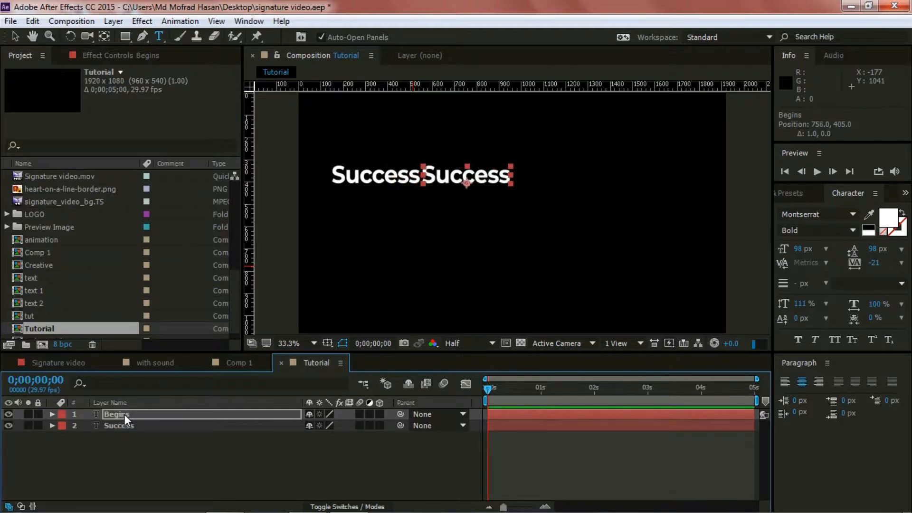
{"action": "key", "text": "Right"}
{"action": "key", "text": "Right"}
{"action": "key", "text": "Right"}
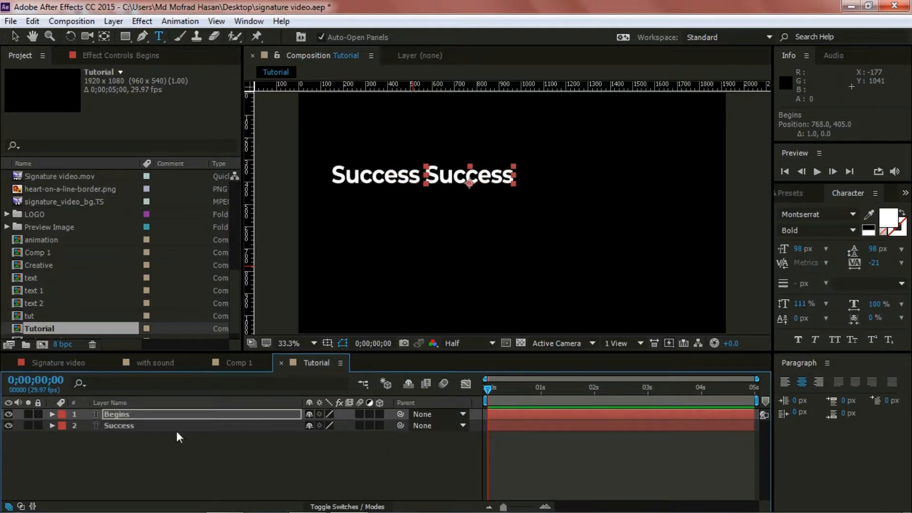
Step: Replace the text content of the Begins layer with "Begins"
{"action": "double_click", "coordinate": [115, 415]}
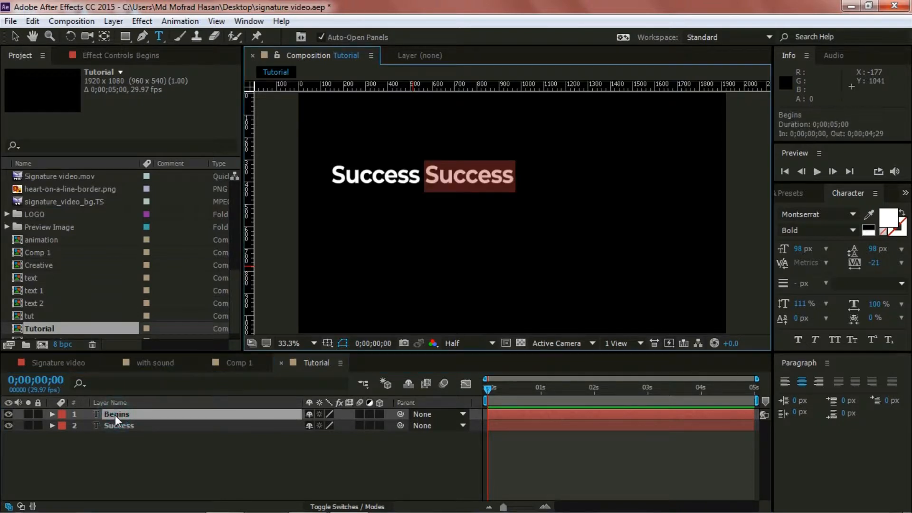
{"action": "type", "text": "Begins"}
{"action": "left_click", "coordinate": [155, 445]}
Step: Duplicate the Begins text layer and move the copy 360 px to the right, to X 1128
{"action": "left_click", "coordinate": [124, 413]}
{"action": "key", "text": "ctrl+c"}
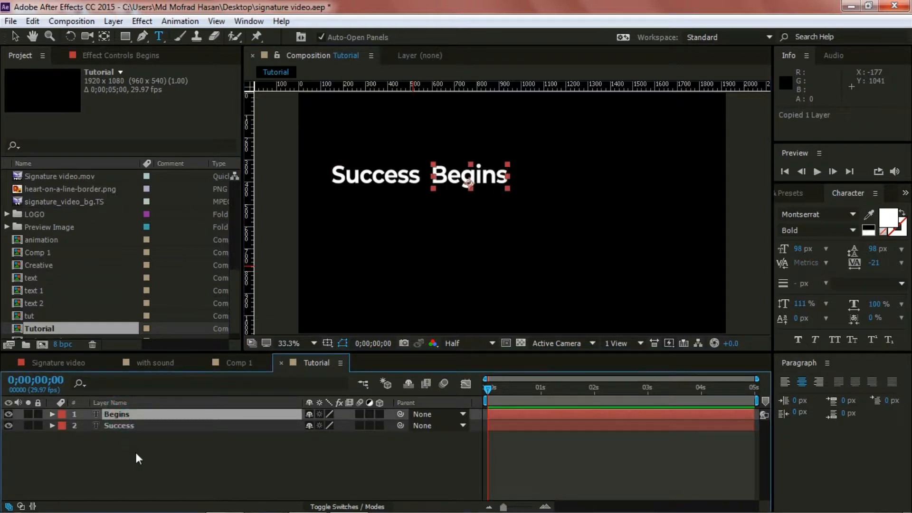
{"action": "left_click", "coordinate": [138, 455]}
{"action": "key", "text": "ctrl+v"}
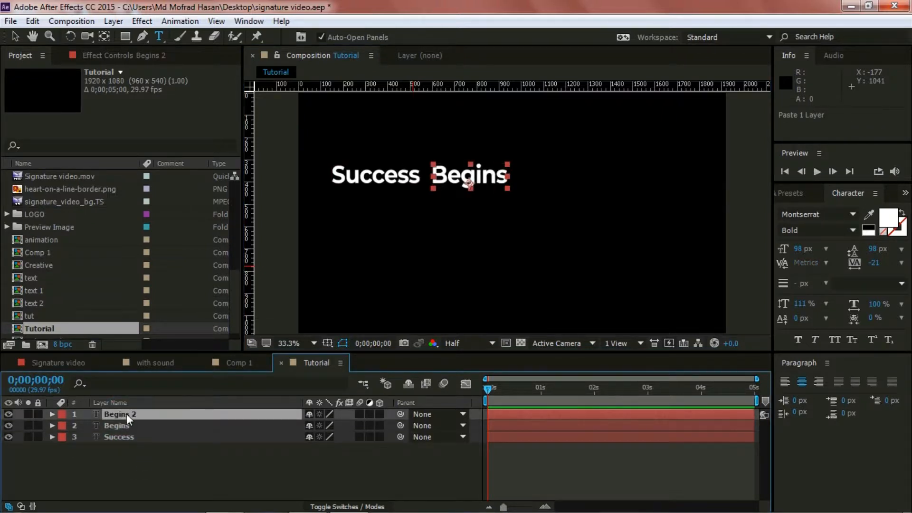
{"action": "left_click", "coordinate": [16, 35]}
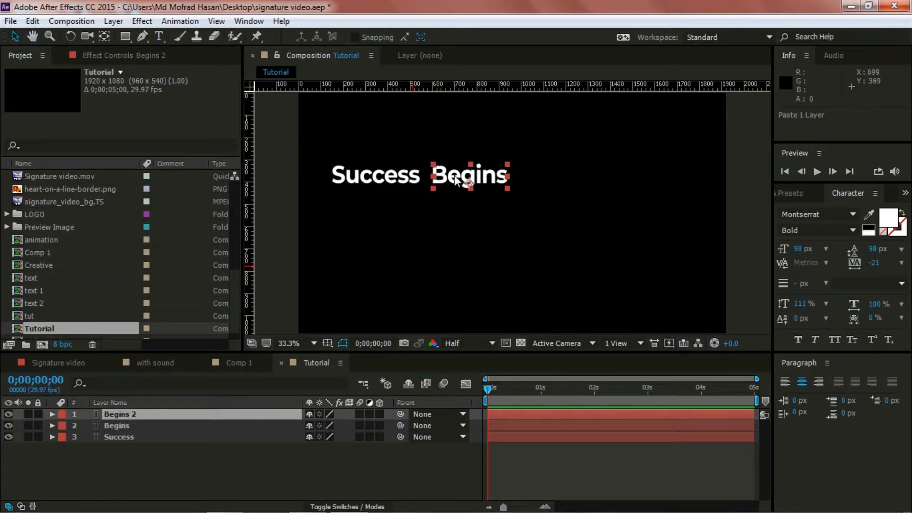
{"action": "left_click_drag", "start_coordinate": [469, 186], "coordinate": [550, 187]}
Step: Rename the duplicated Begins 2 layer to With
{"action": "left_click", "coordinate": [164, 412]}
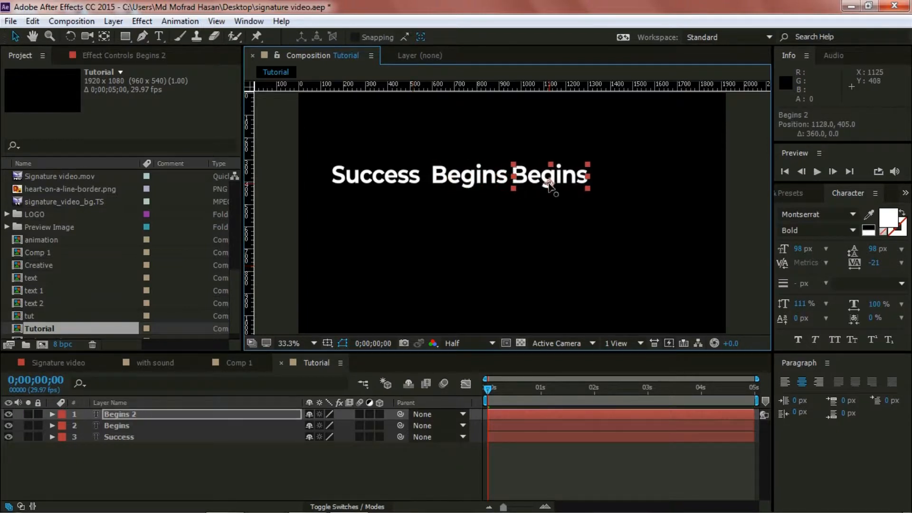
{"action": "right_click", "coordinate": [128, 415]}
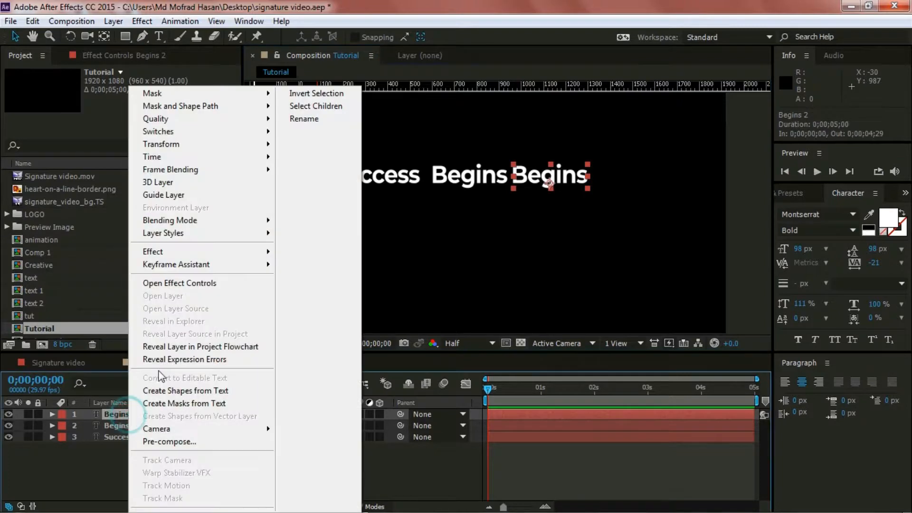
{"action": "left_click", "coordinate": [298, 119]}
{"action": "type", "text": "With"}
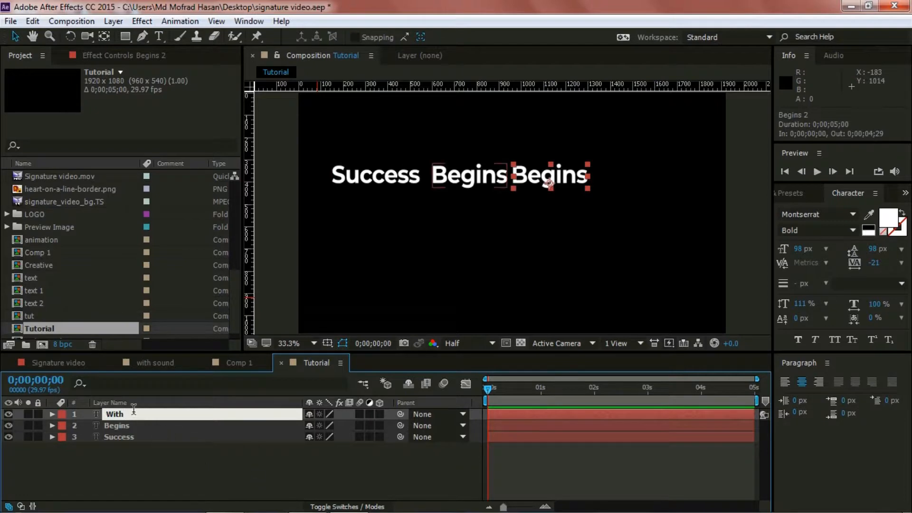
{"action": "left_click", "coordinate": [143, 473]}
Step: Replace the text content of the With layer with "With"
{"action": "left_click", "coordinate": [113, 414]}
{"action": "double_click", "coordinate": [113, 414]}
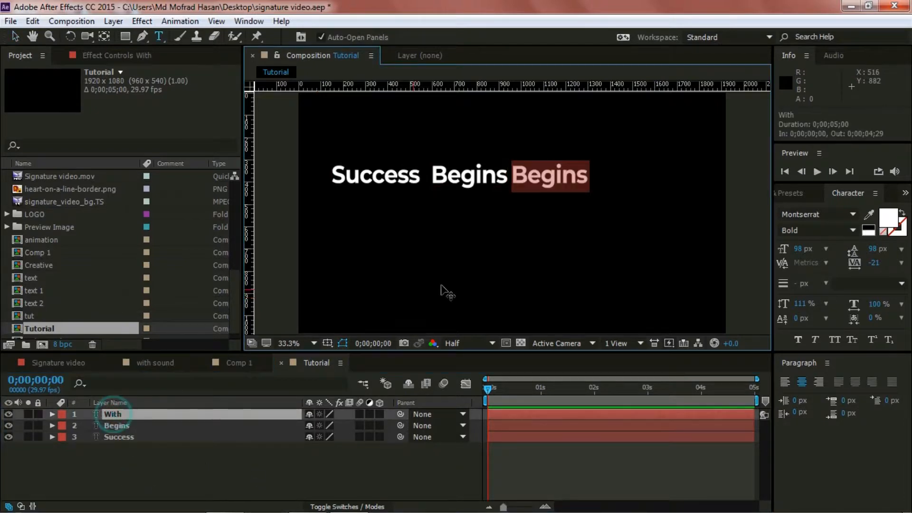
{"action": "type", "text": "With"}
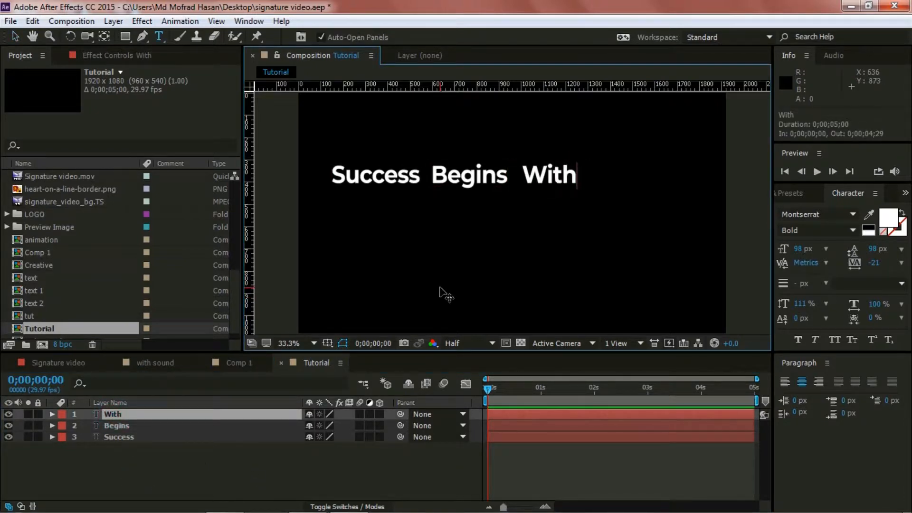
{"action": "left_click", "coordinate": [165, 424]}
Step: Nudge the With layer horizontally to X 1098 so it sits closer to the word Begins
{"action": "left_click", "coordinate": [150, 415]}
{"action": "key", "text": "Left"}
{"action": "key", "text": "Left"}
{"action": "key", "text": "Left"}
{"action": "key", "text": "Left"}
{"action": "key", "text": "Left"}
{"action": "key", "text": "Left"}
{"action": "key", "text": "Left"}
{"action": "key", "text": "Left"}
{"action": "key", "text": "Left"}
{"action": "key", "text": "Left"}
{"action": "key", "text": "Left"}
{"action": "key", "text": "Left"}
{"action": "key", "text": "Left"}
{"action": "key", "text": "Left"}
{"action": "key", "text": "Left"}
{"action": "key", "text": "Left"}
{"action": "key", "text": "Left"}
{"action": "key", "text": "Left"}
{"action": "key", "text": "Left"}
{"action": "key", "text": "Left"}
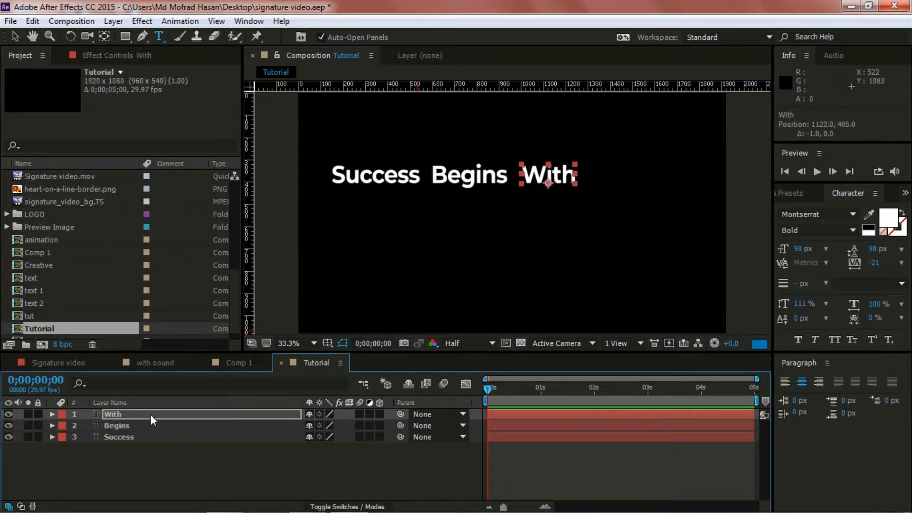
{"action": "key", "text": "Right"}
{"action": "key", "text": "Right"}
{"action": "key", "text": "Right"}
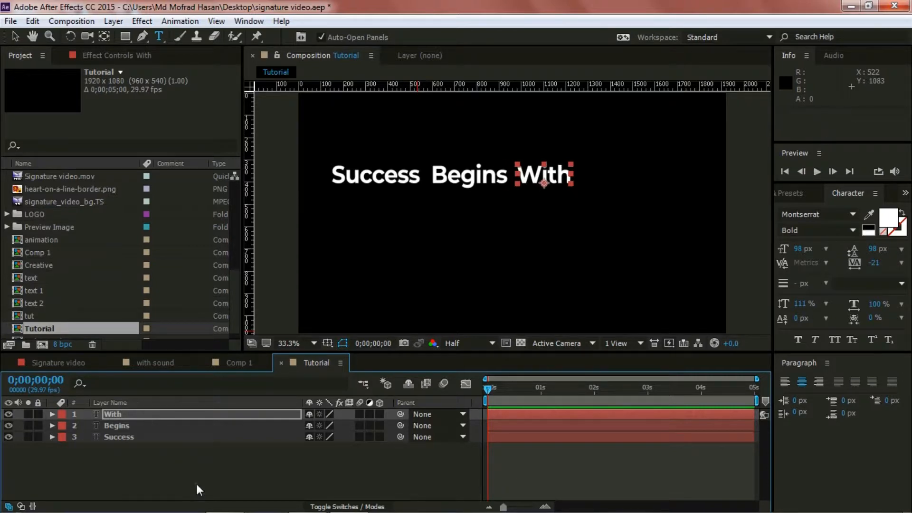
{"action": "left_click", "coordinate": [196, 483]}
{"action": "left_click", "coordinate": [150, 414]}
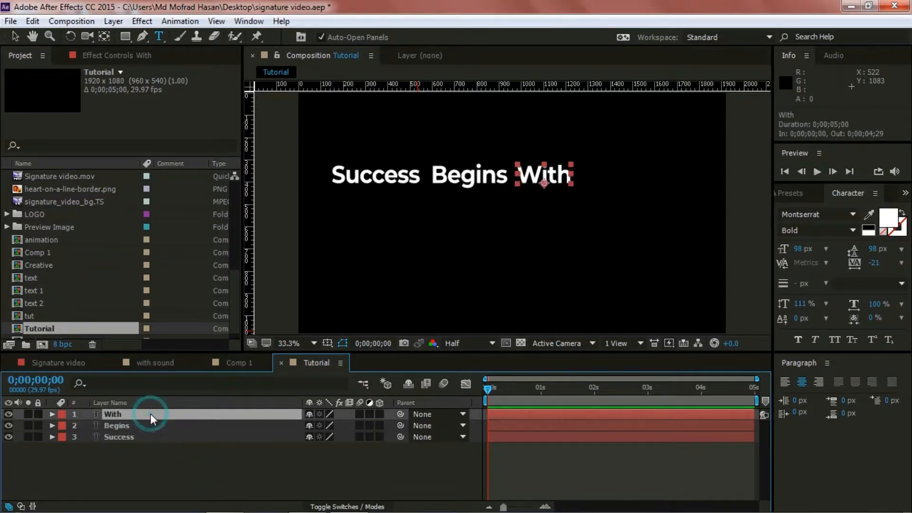
{"action": "key", "text": "Return"}
{"action": "left_click", "coordinate": [166, 461]}
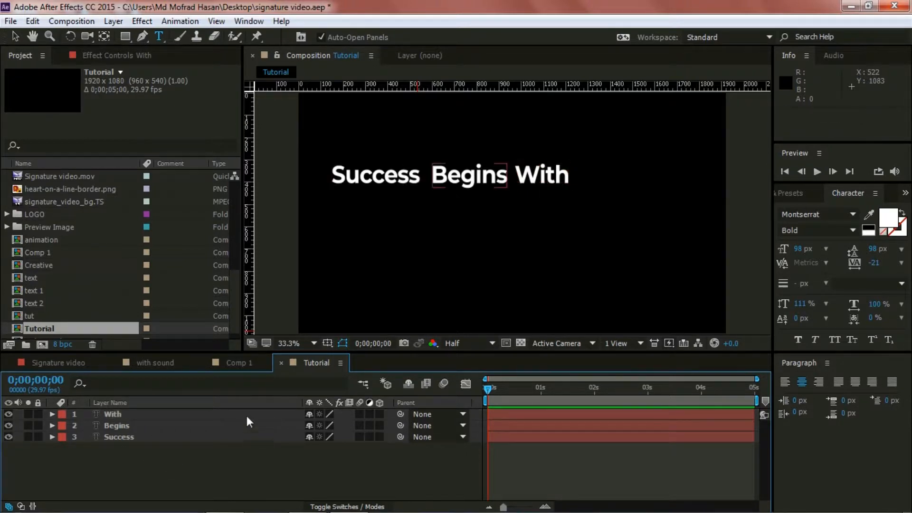
{"action": "left_click", "coordinate": [127, 414]}
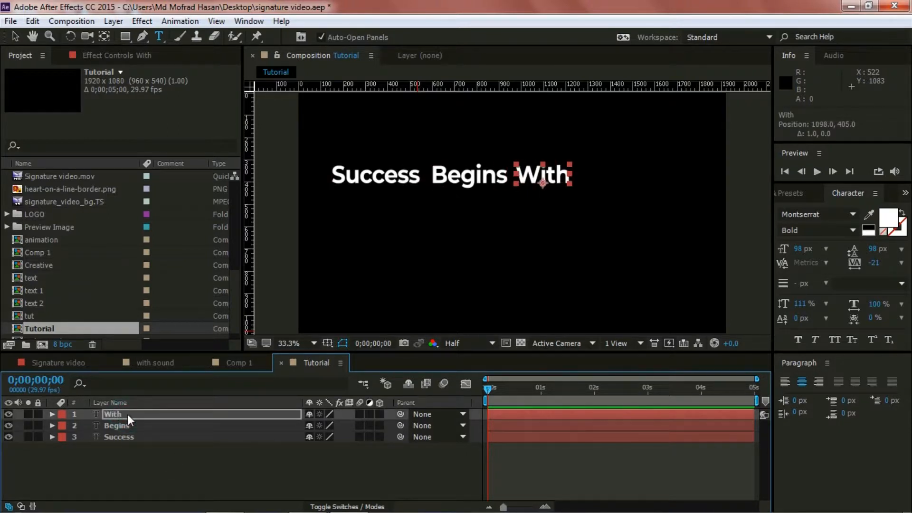
Step: Move all three text layers together about 303 px right and 15 px down, placing Success at about 651, 420
{"action": "left_click_drag", "start_coordinate": [176, 467], "coordinate": [140, 413]}
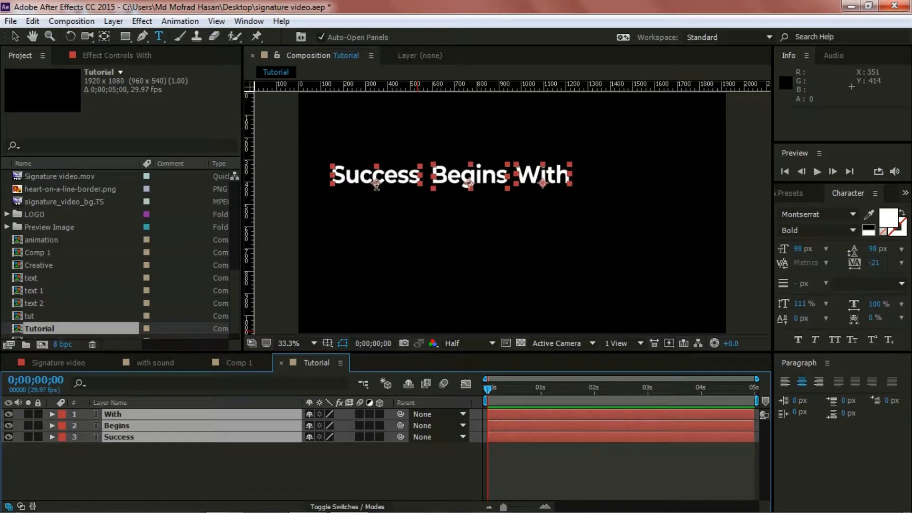
{"action": "left_click", "coordinate": [15, 36]}
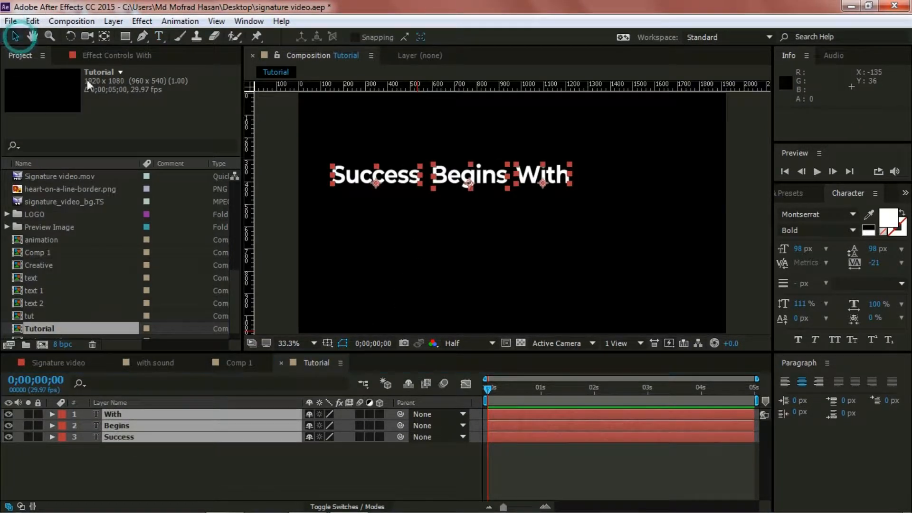
{"action": "left_click", "coordinate": [377, 185]}
{"action": "left_click_drag", "start_coordinate": [375, 183], "coordinate": [443, 186]}
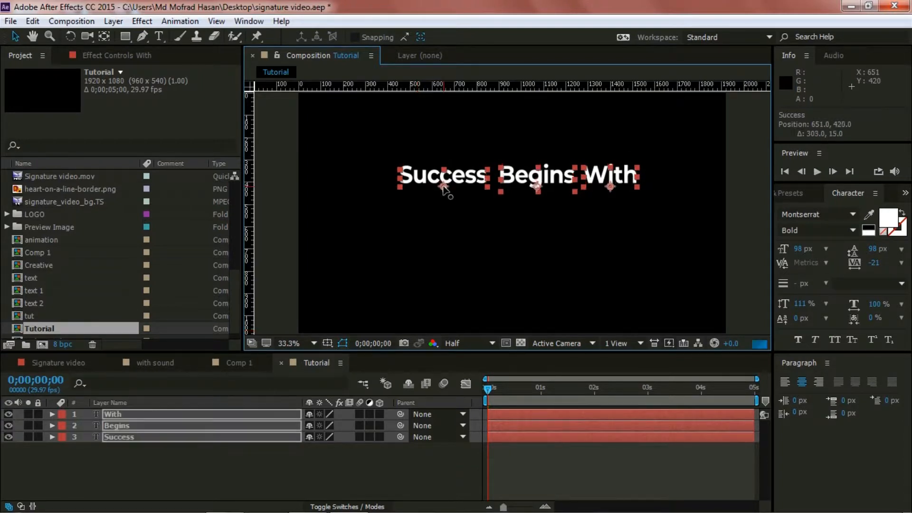
{"action": "left_click", "coordinate": [378, 471]}
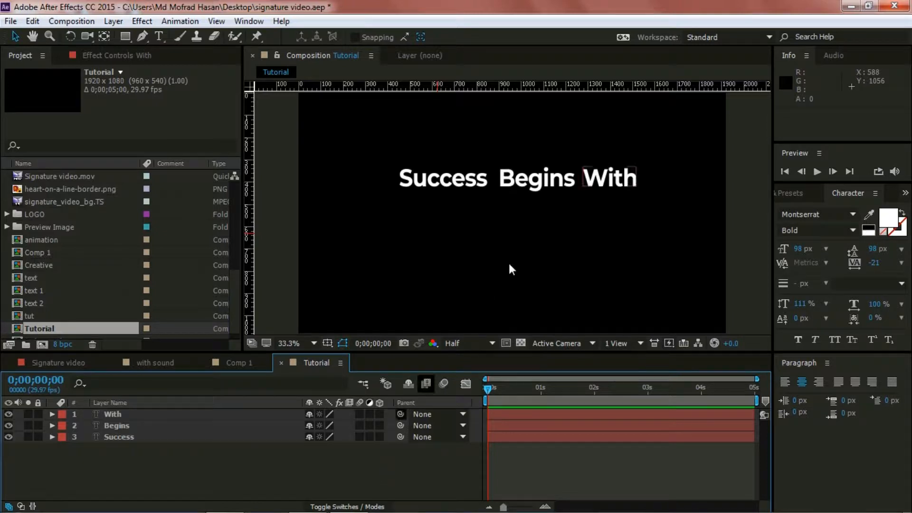
Step: Nudge all three text layers together about 15 px to the left, bringing Success to X 636
{"action": "left_click_drag", "start_coordinate": [127, 464], "coordinate": [125, 412]}
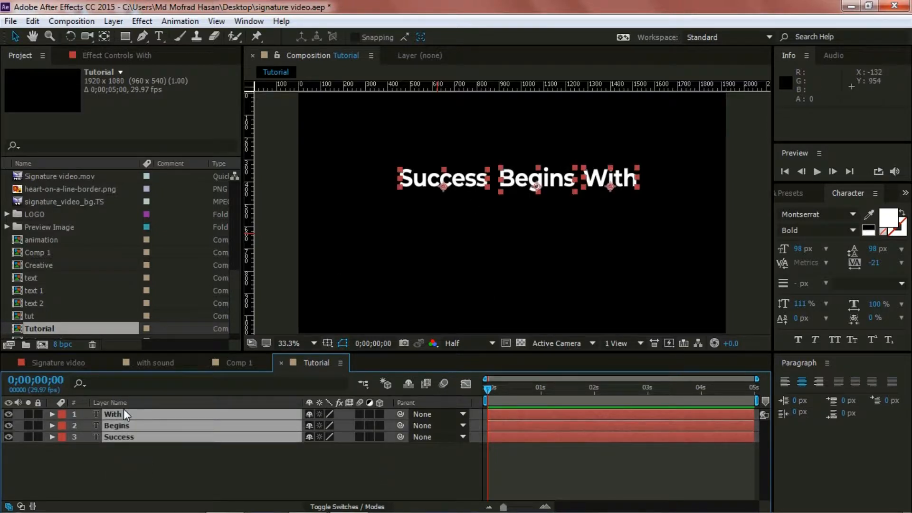
{"action": "key", "text": "shift+Left"}
{"action": "key", "text": "shift+Left"}
{"action": "key", "text": "shift+Left"}
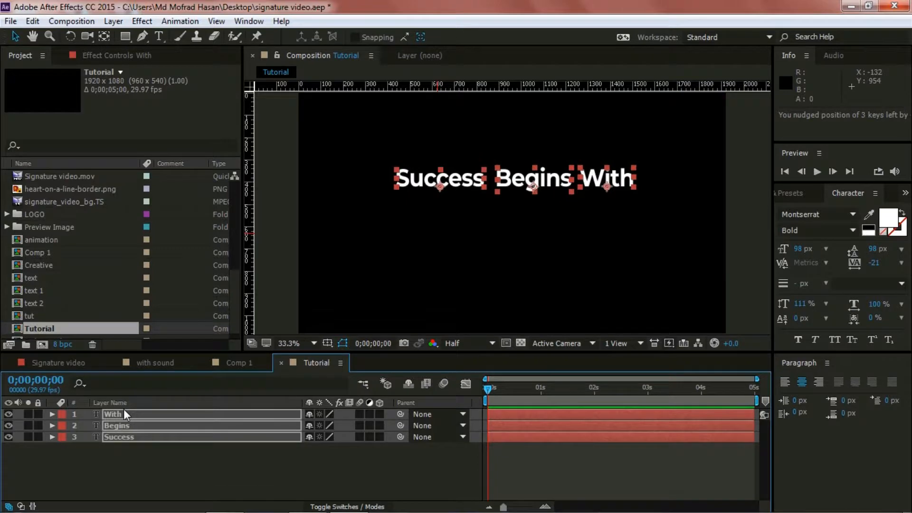
{"action": "left_click", "coordinate": [190, 467]}
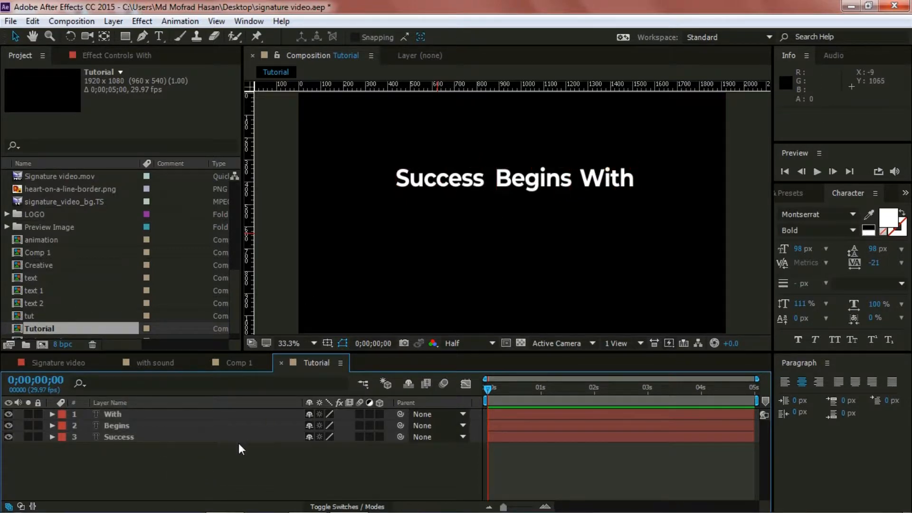
Step: Add a Position keyframe to the Success layer at 0;00;00;07, keeping its position of 636, 420
{"action": "left_click", "coordinate": [130, 436]}
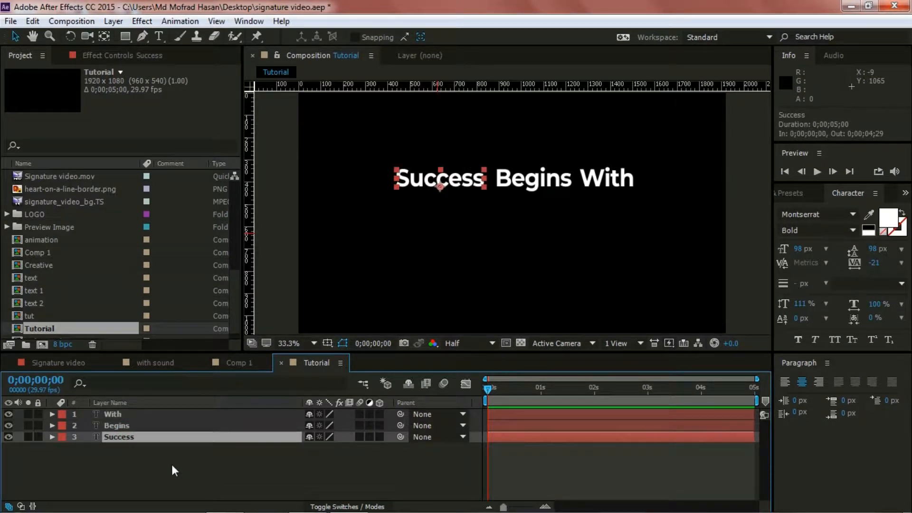
{"action": "key", "text": "p"}
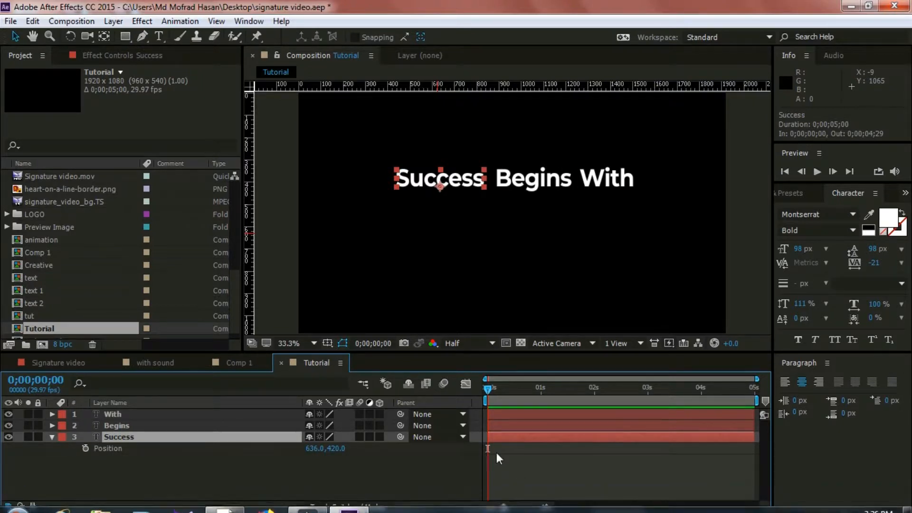
{"action": "left_click_drag", "start_coordinate": [504, 507], "coordinate": [519, 507]}
{"action": "left_click", "coordinate": [492, 389]}
{"action": "mouse_move", "coordinate": [503, 390]}
{"action": "left_mouse_down"}
{"action": "mouse_move", "coordinate": [526, 389]}
{"action": "mouse_move", "coordinate": [517, 392]}
{"action": "left_mouse_up"}
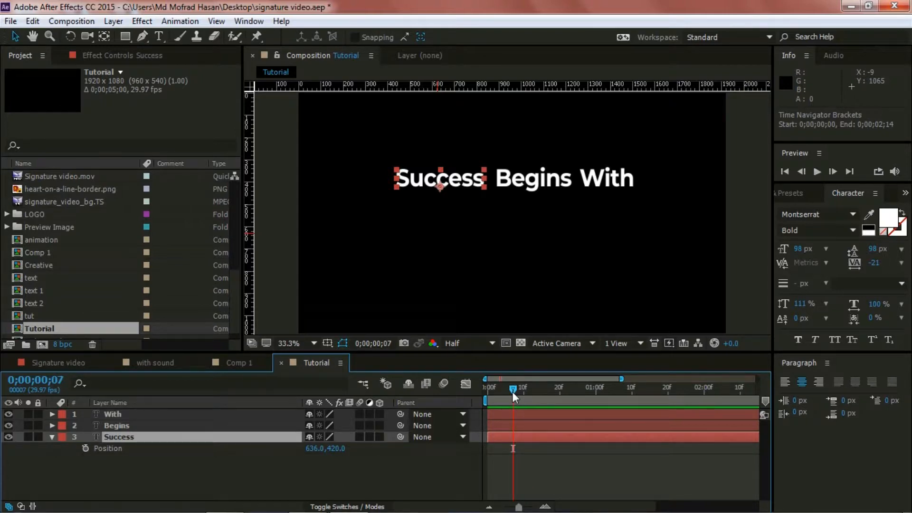
{"action": "left_click", "coordinate": [85, 448]}
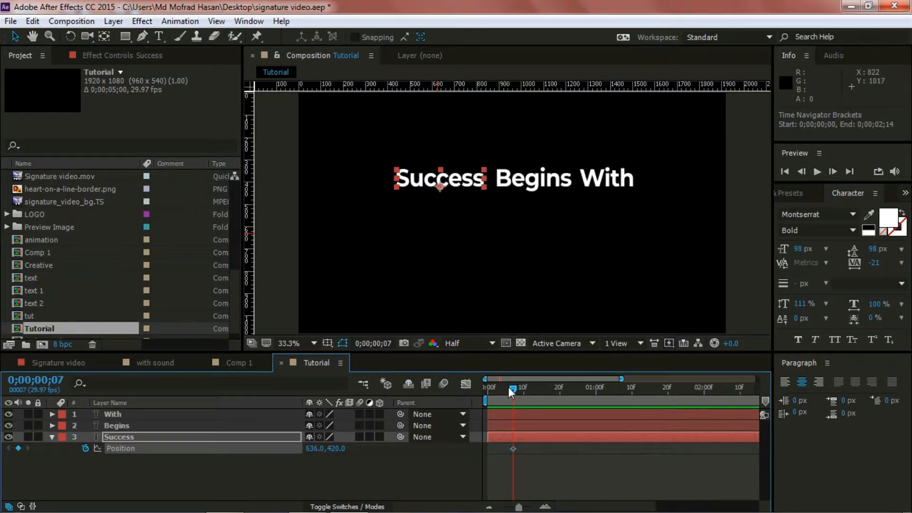
Step: Keyframe the Success layer's Y position at 544 on the first frame, then collapse its properties
{"action": "left_click_drag", "start_coordinate": [496, 389], "coordinate": [479, 390]}
{"action": "left_click_drag", "start_coordinate": [337, 449], "coordinate": [414, 455]}
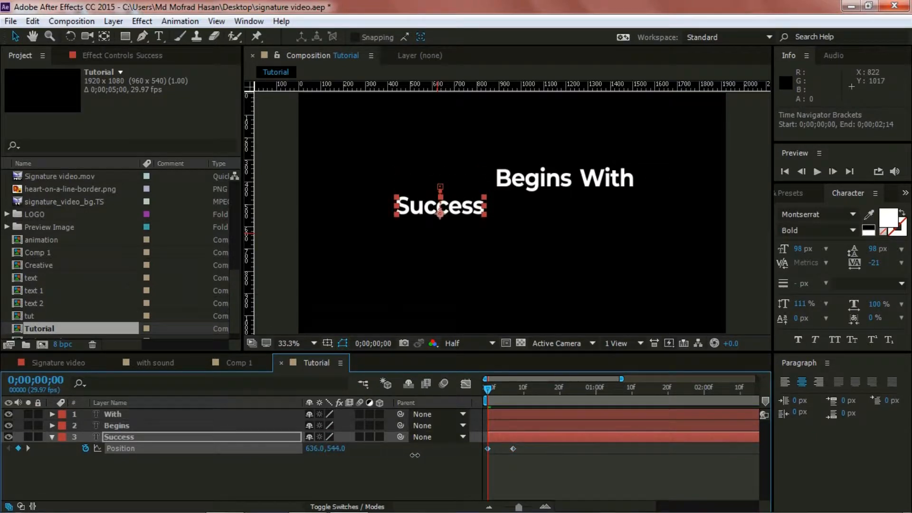
{"action": "left_click", "coordinate": [53, 437]}
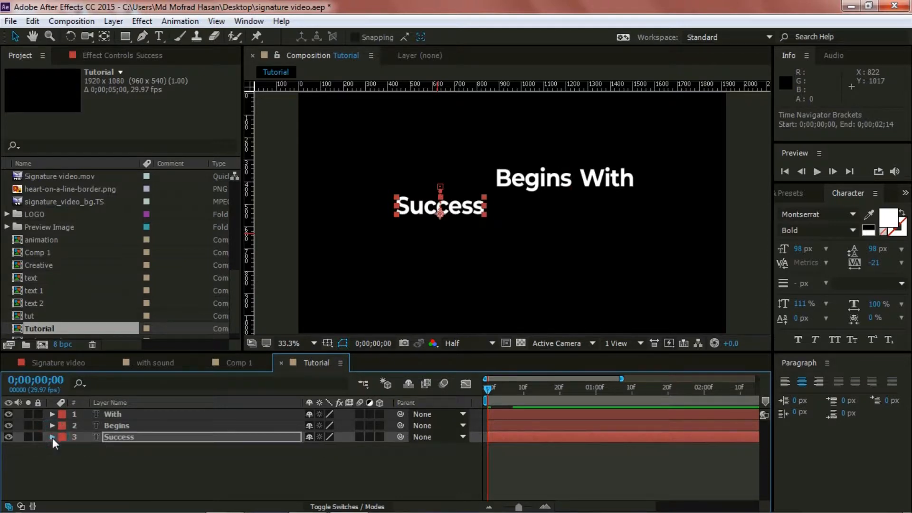
{"action": "left_click", "coordinate": [52, 437]}
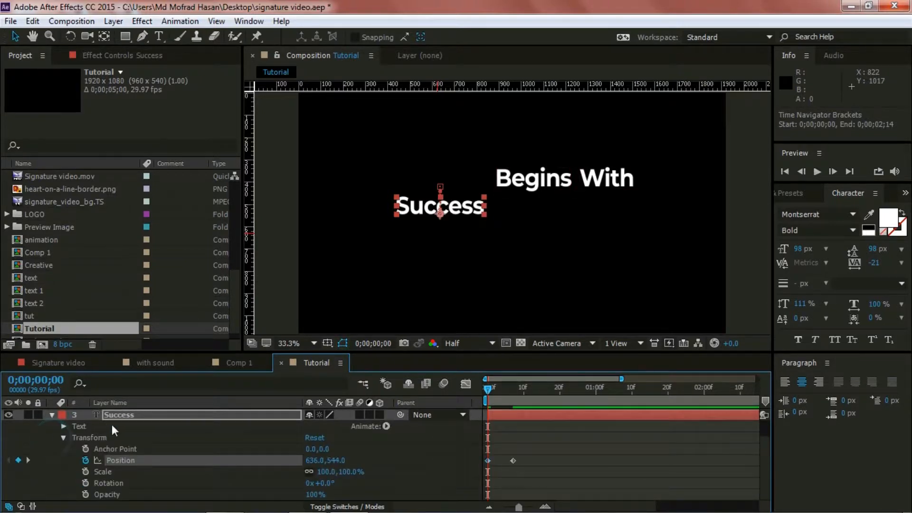
{"action": "left_click", "coordinate": [53, 416]}
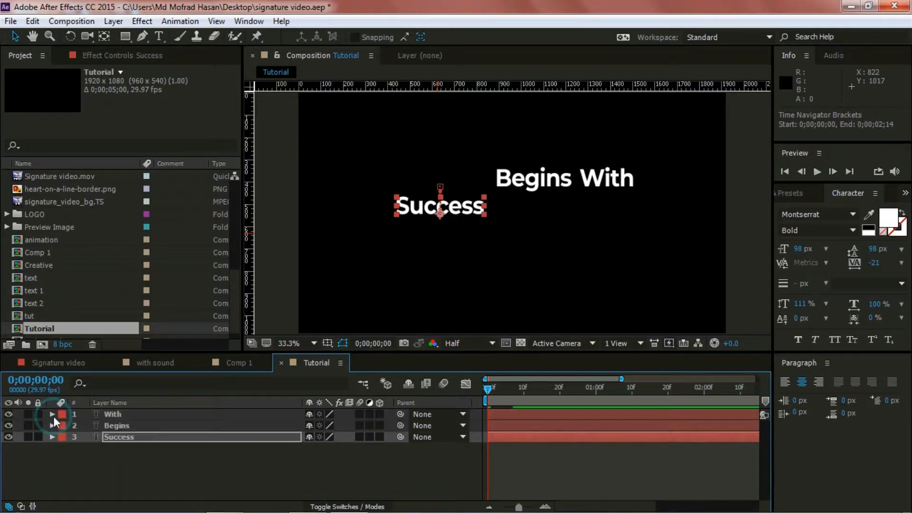
Step: Add a Position keyframe to the Begins layer at 0;00;00;07, keeping its position of 1056, 420
{"action": "left_click", "coordinate": [129, 426]}
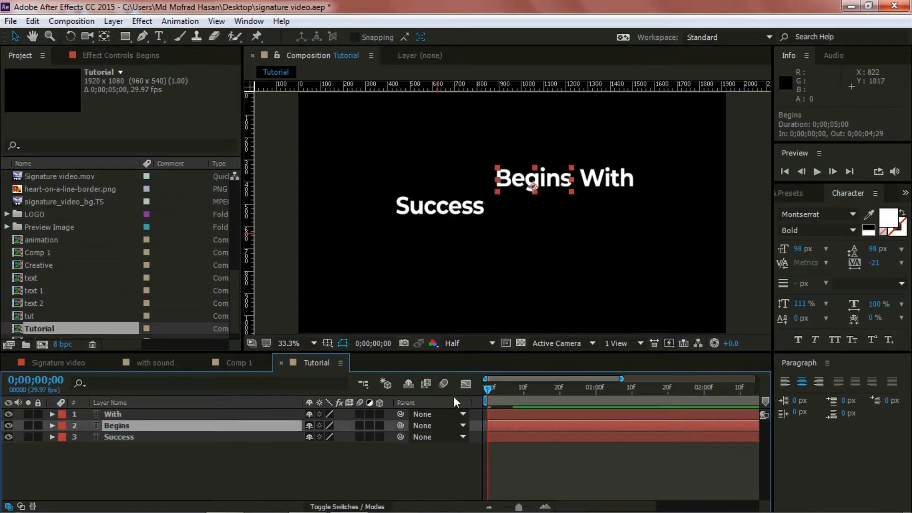
{"action": "left_click_drag", "start_coordinate": [489, 388], "coordinate": [514, 390]}
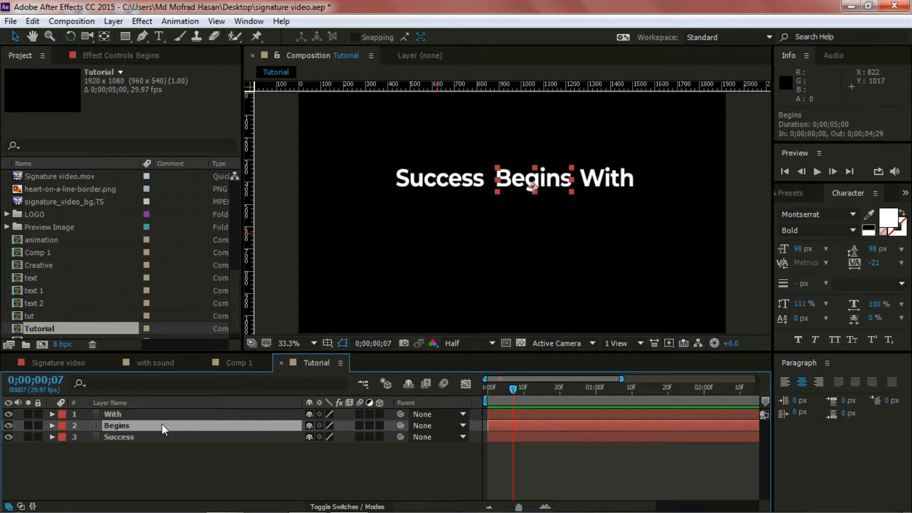
{"action": "key", "text": "p"}
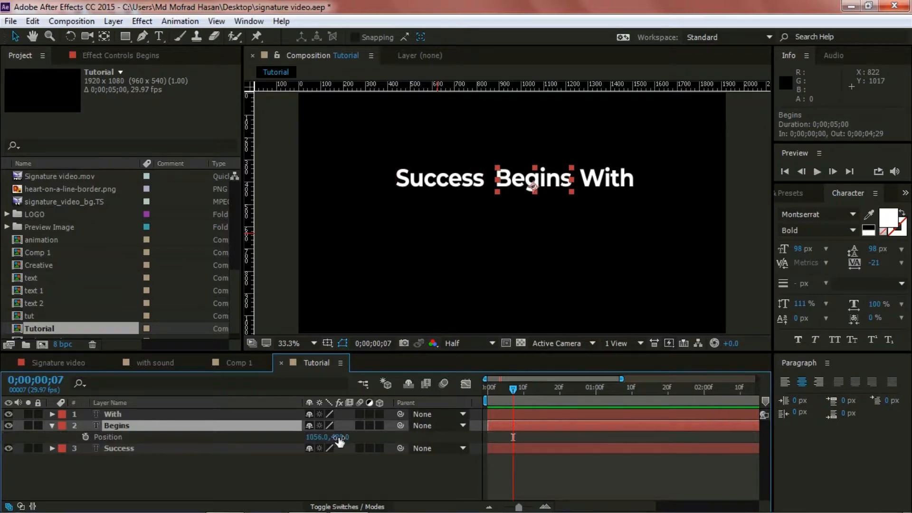
{"action": "left_click", "coordinate": [84, 437]}
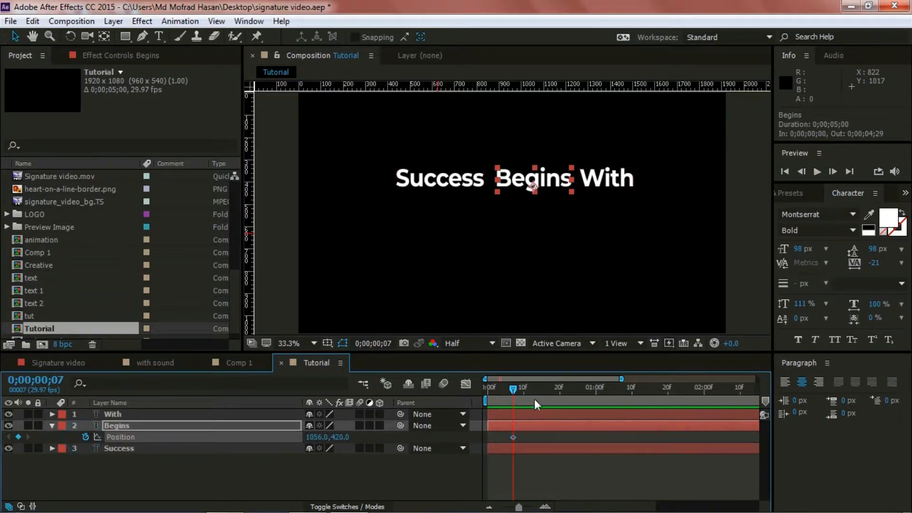
Step: Keyframe the Begins layer's Y position at 548 on the first frame
{"action": "left_click_drag", "start_coordinate": [512, 388], "coordinate": [474, 388]}
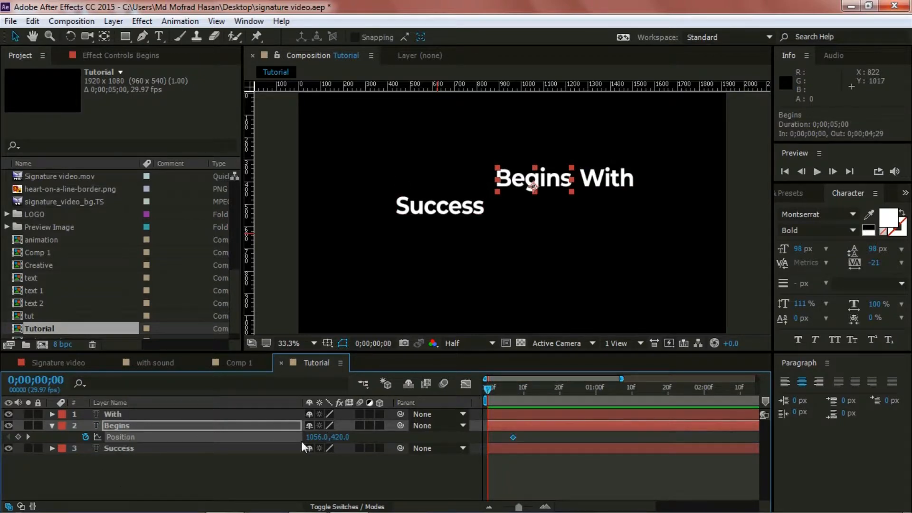
{"action": "left_click_drag", "start_coordinate": [342, 437], "coordinate": [423, 442]}
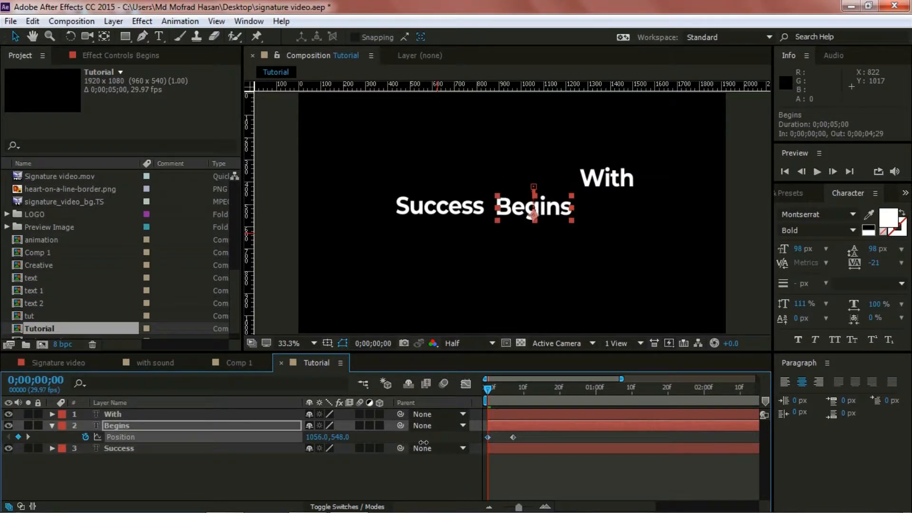
{"action": "left_click", "coordinate": [368, 475]}
Step: Add a Position keyframe to the With layer at 0;00;00;07, keeping its position of 1386, 420
{"action": "left_click_drag", "start_coordinate": [489, 390], "coordinate": [513, 387]}
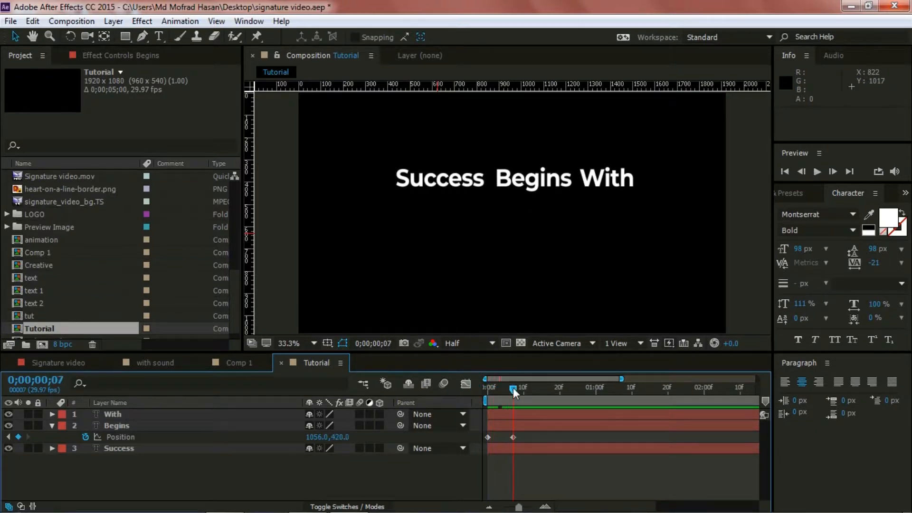
{"action": "left_click", "coordinate": [149, 414]}
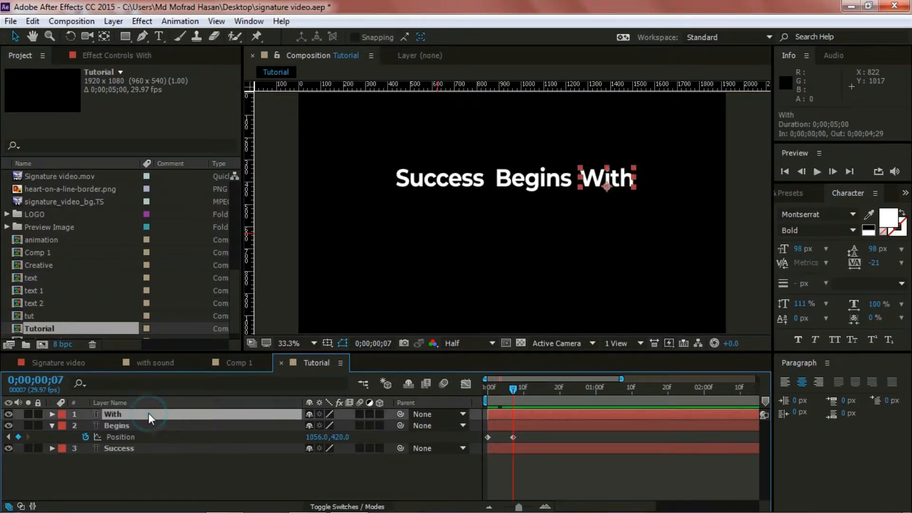
{"action": "key", "text": "p"}
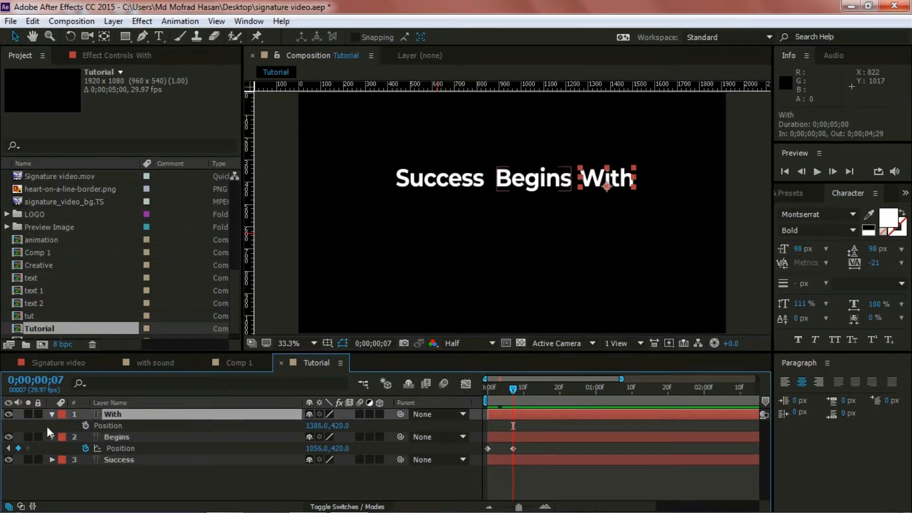
{"action": "left_click", "coordinate": [85, 425]}
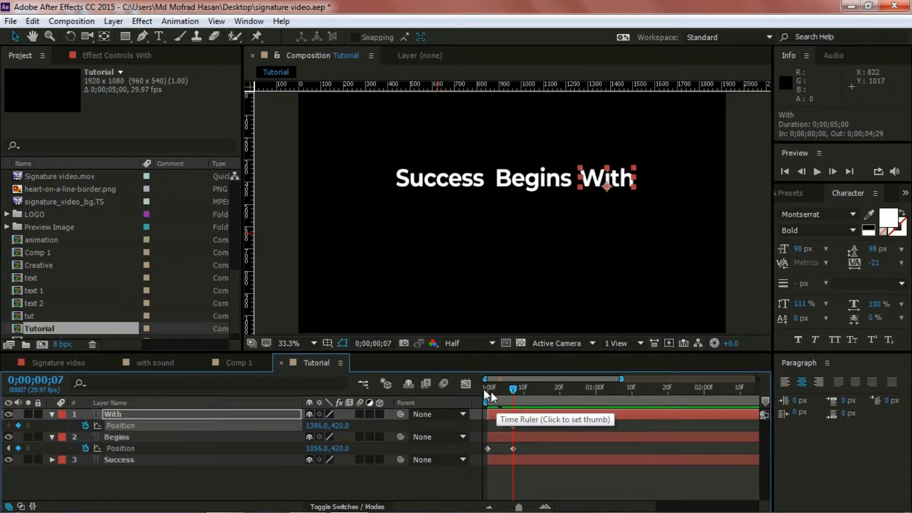
Step: Keyframe the With layer's Y position at 549 on the first frame
{"action": "left_click_drag", "start_coordinate": [514, 389], "coordinate": [478, 386]}
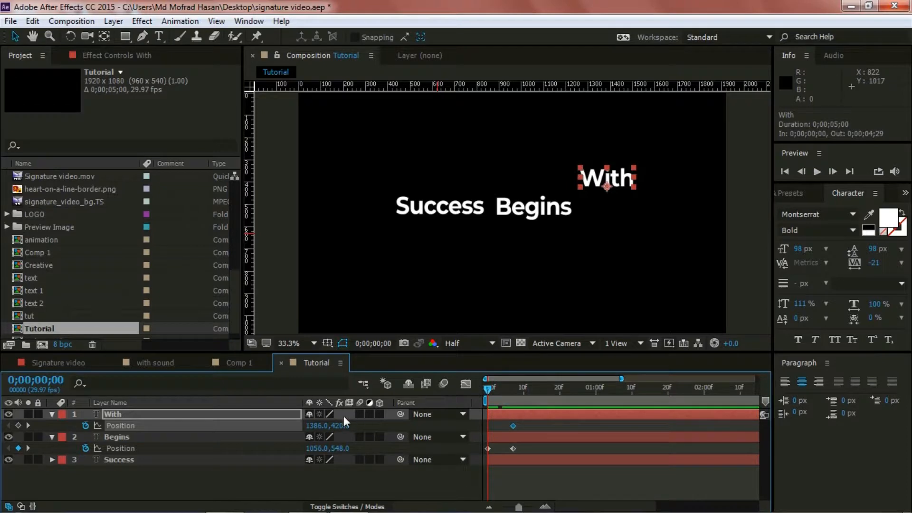
{"action": "left_click_drag", "start_coordinate": [341, 426], "coordinate": [421, 431]}
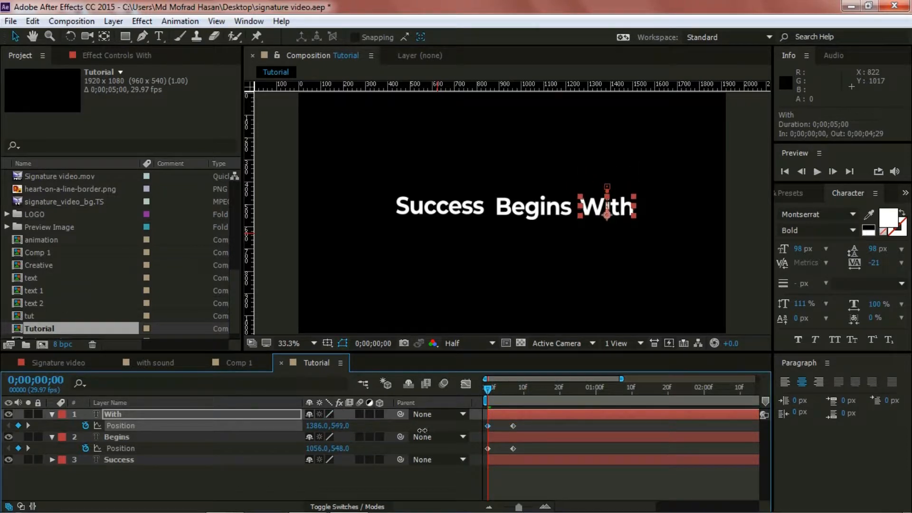
{"action": "left_click", "coordinate": [318, 488]}
Step: Reveal the Position keyframes of the With, Begins and Success layers together
{"action": "left_click_drag", "start_coordinate": [113, 480], "coordinate": [112, 418]}
{"action": "key", "text": "u"}
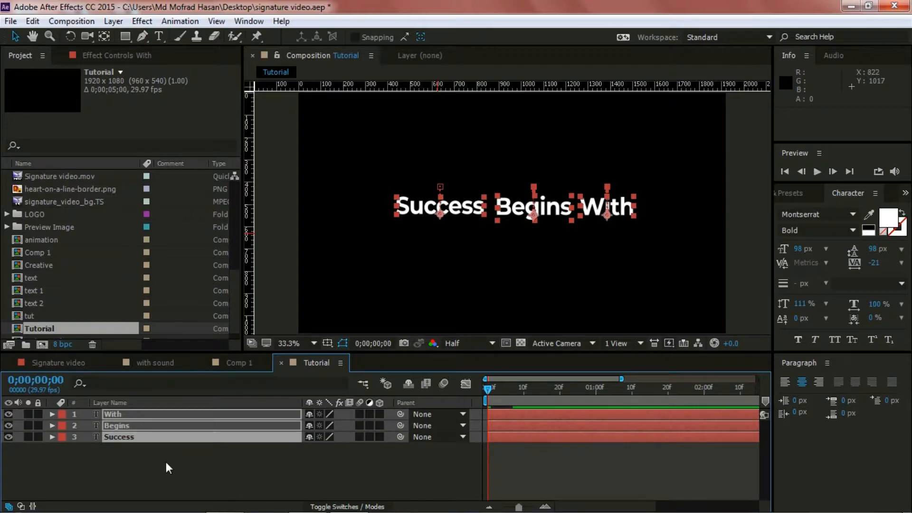
{"action": "key", "text": "u"}
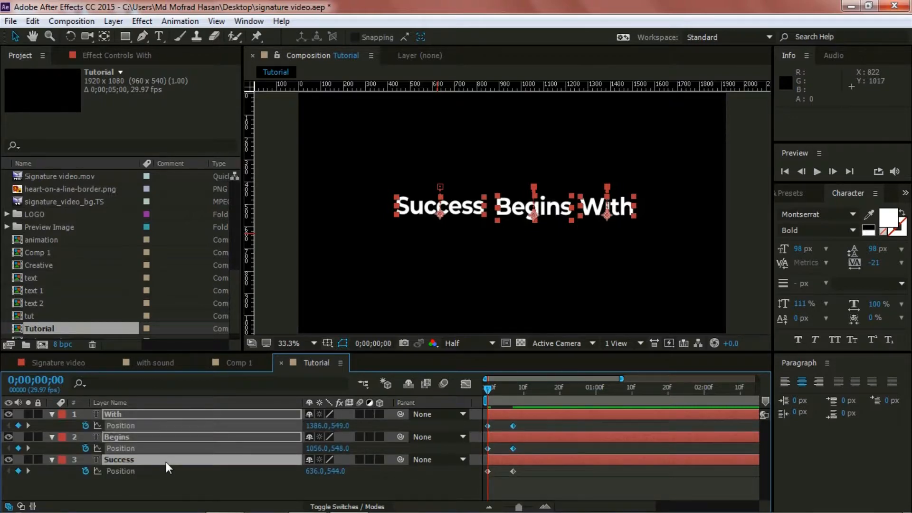
{"action": "left_click", "coordinate": [526, 425]}
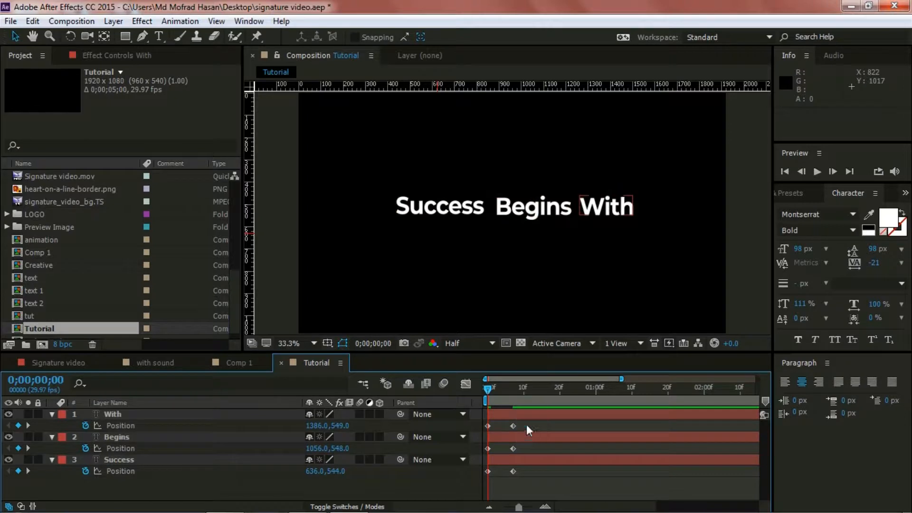
Step: Apply Easy Ease to both Position keyframes of the Success layer
{"action": "left_click_drag", "start_coordinate": [505, 428], "coordinate": [488, 431]}
{"action": "left_click", "coordinate": [543, 470]}
{"action": "left_click_drag", "start_coordinate": [528, 470], "coordinate": [481, 471]}
{"action": "left_click", "coordinate": [513, 471]}
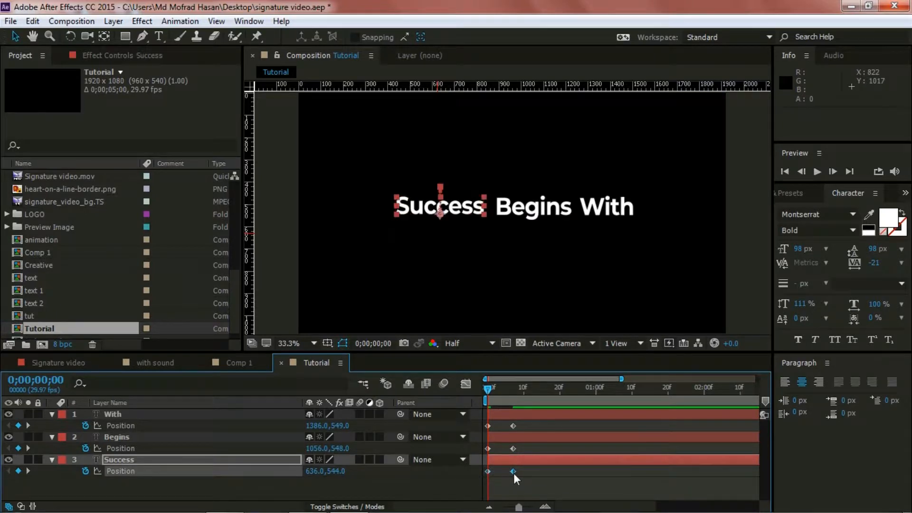
{"action": "right_click", "coordinate": [513, 471]}
{"action": "mouse_move", "coordinate": [605, 462]}
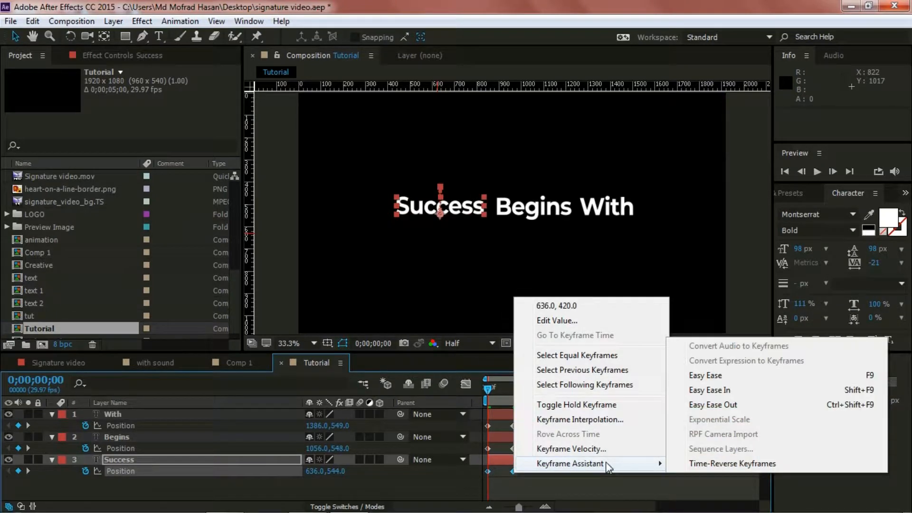
{"action": "left_click", "coordinate": [712, 376]}
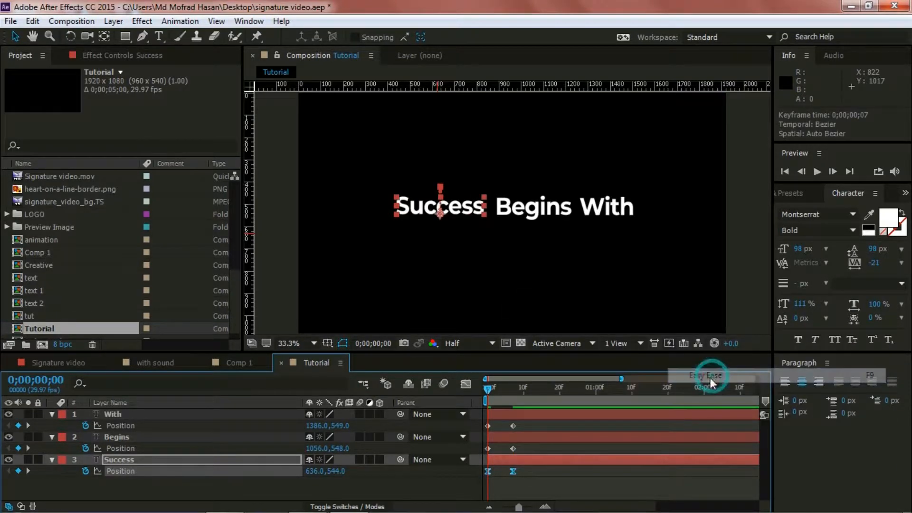
{"action": "left_click", "coordinate": [547, 483]}
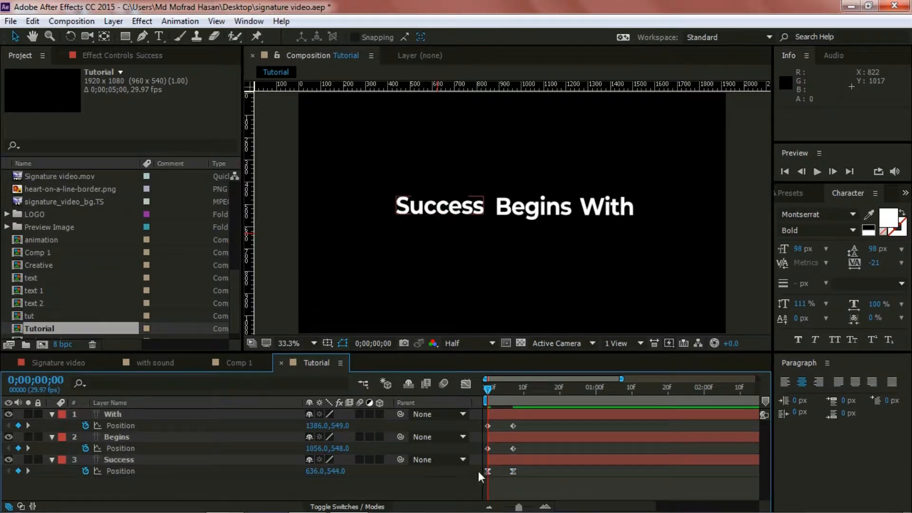
Step: Compare the speed graphs of the Begins and Success Position keyframes in the Graph Editor
{"action": "left_click_drag", "start_coordinate": [536, 454], "coordinate": [488, 455]}
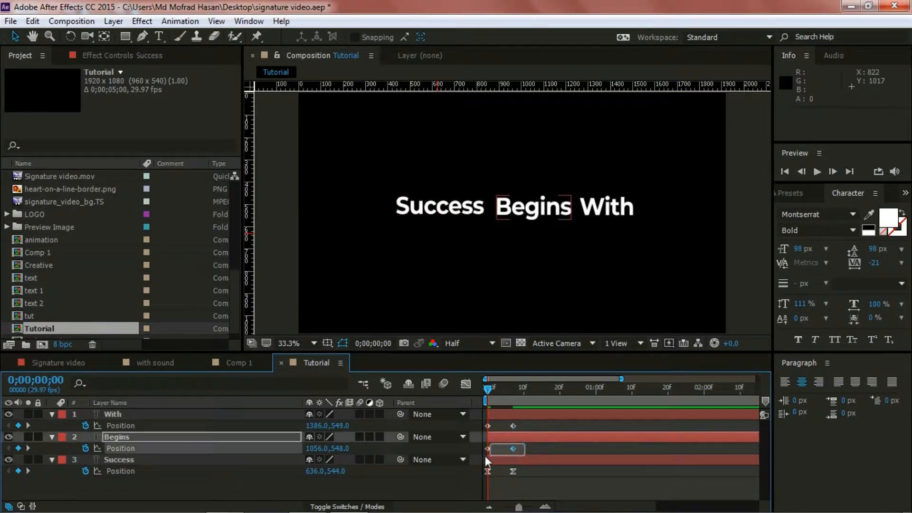
{"action": "left_click", "coordinate": [460, 384]}
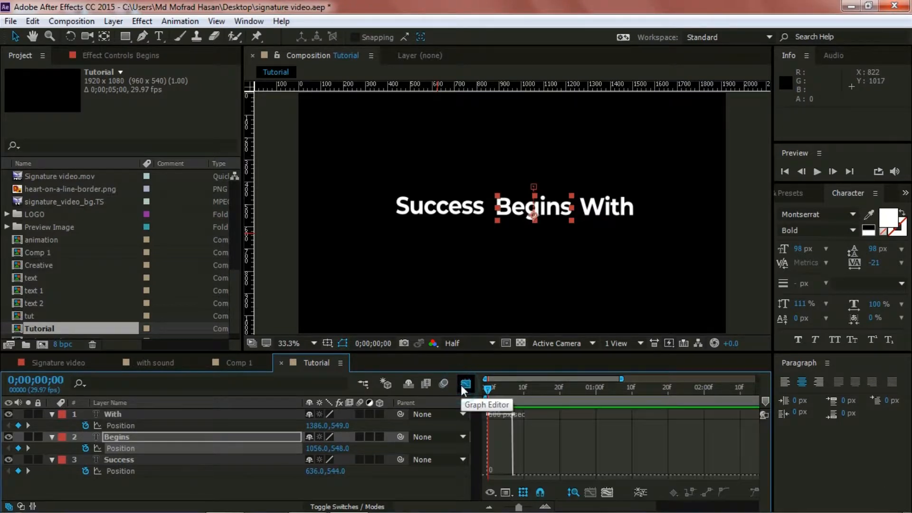
{"action": "mouse_move", "coordinate": [512, 455]}
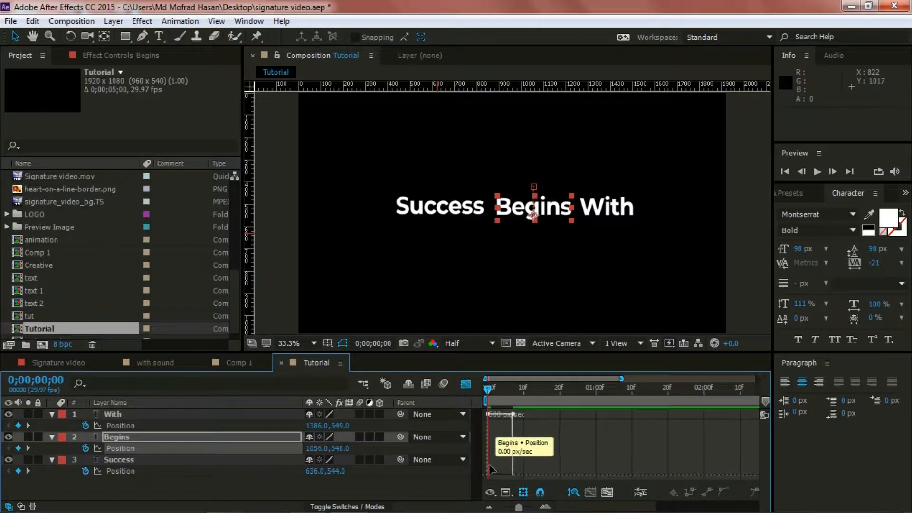
{"action": "left_click", "coordinate": [467, 384]}
{"action": "left_click_drag", "start_coordinate": [522, 470], "coordinate": [481, 476]}
{"action": "left_click", "coordinate": [467, 385]}
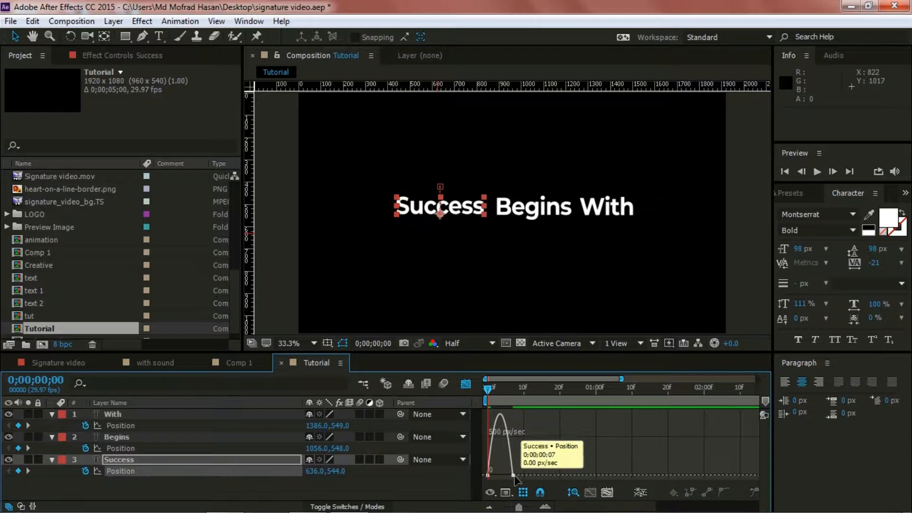
{"action": "left_click", "coordinate": [466, 384]}
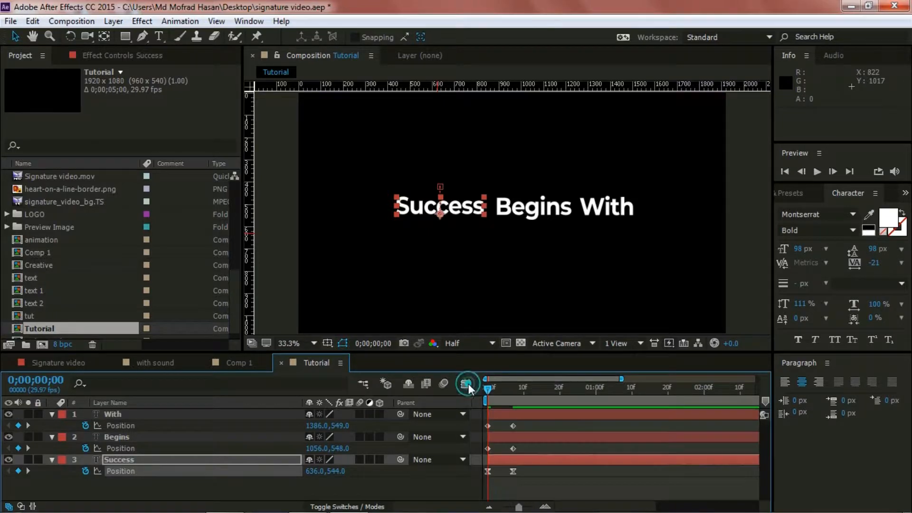
Step: Apply Easy Ease to both Position keyframes of the Begins layer
{"action": "left_click", "coordinate": [523, 448]}
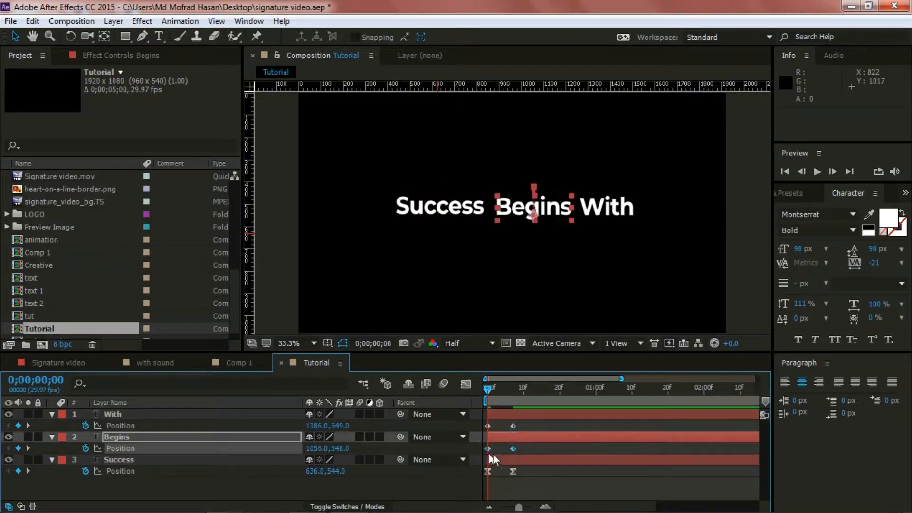
{"action": "right_click", "coordinate": [513, 449]}
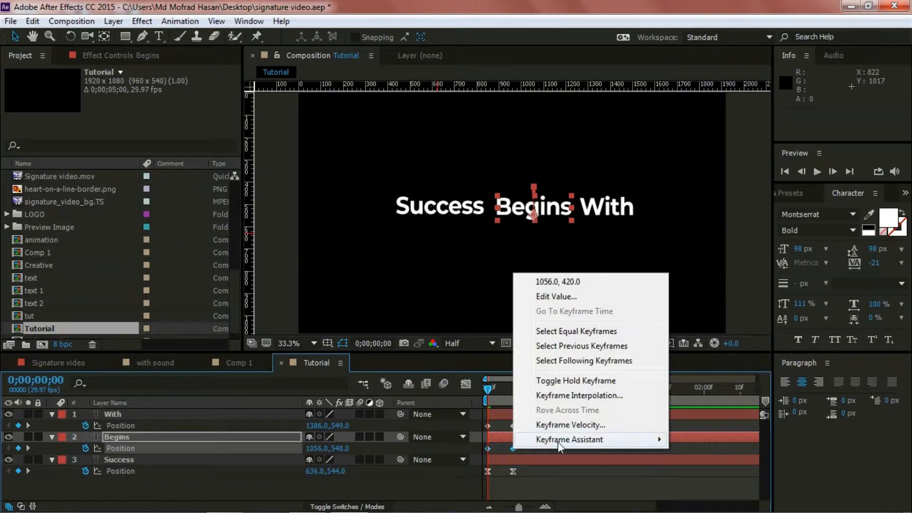
{"action": "mouse_move", "coordinate": [557, 440]}
{"action": "left_click", "coordinate": [704, 353]}
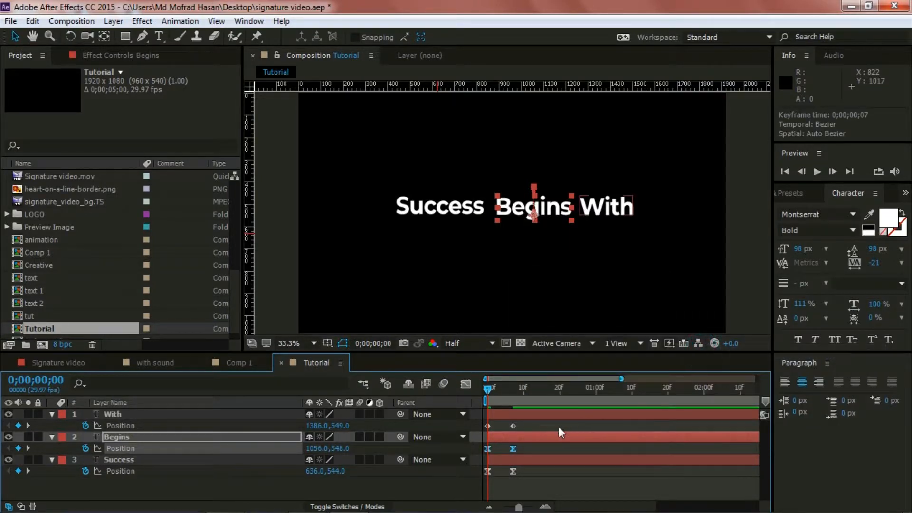
Step: Apply Easy Ease to both Position keyframes of the With layer
{"action": "left_click_drag", "start_coordinate": [529, 423], "coordinate": [486, 429]}
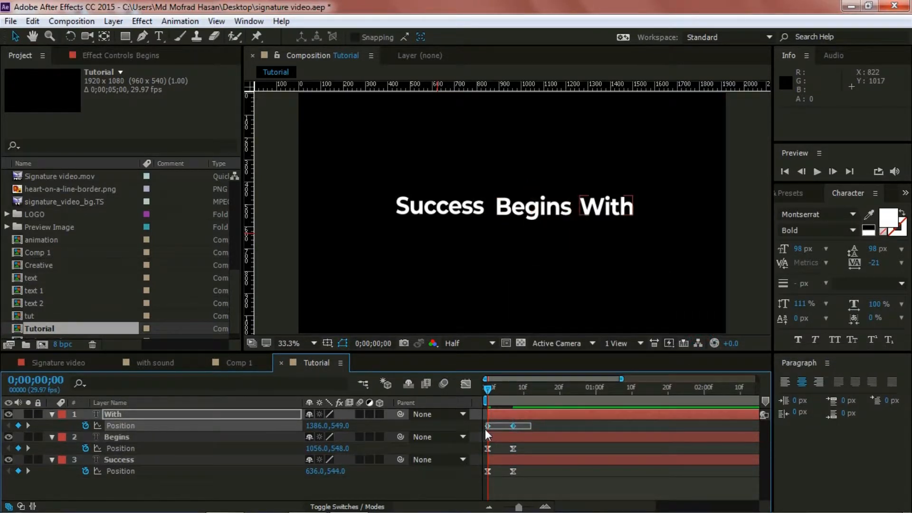
{"action": "right_click", "coordinate": [513, 425]}
{"action": "mouse_move", "coordinate": [560, 422]}
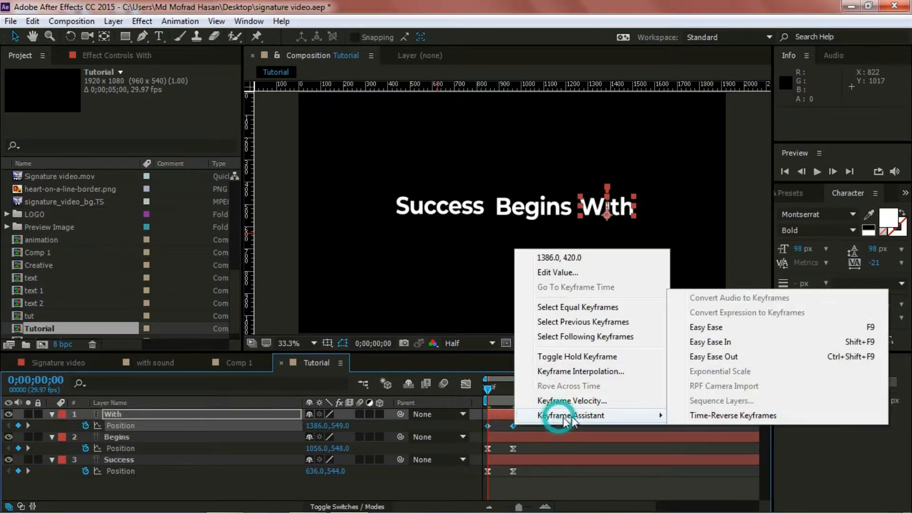
{"action": "left_click", "coordinate": [708, 325]}
{"action": "left_click", "coordinate": [420, 493]}
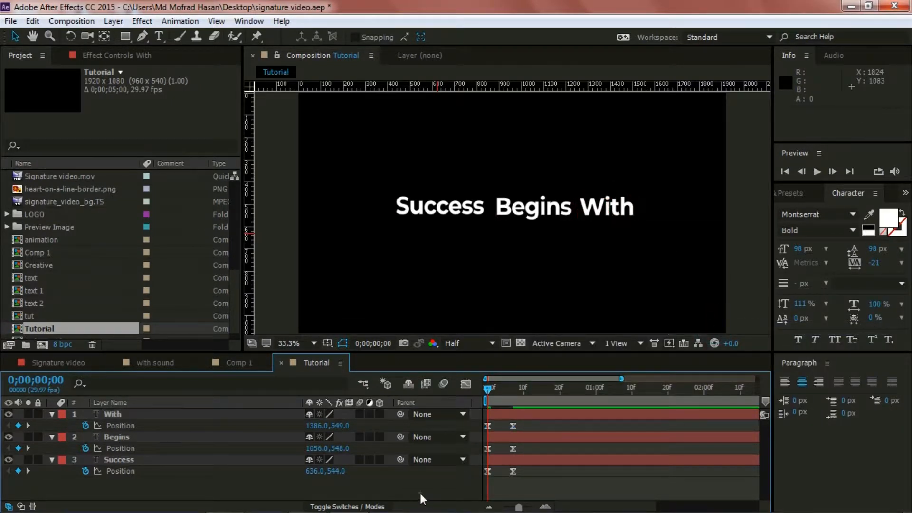
Step: Collapse the properties of all three text layers
{"action": "left_click_drag", "start_coordinate": [242, 489], "coordinate": [226, 417]}
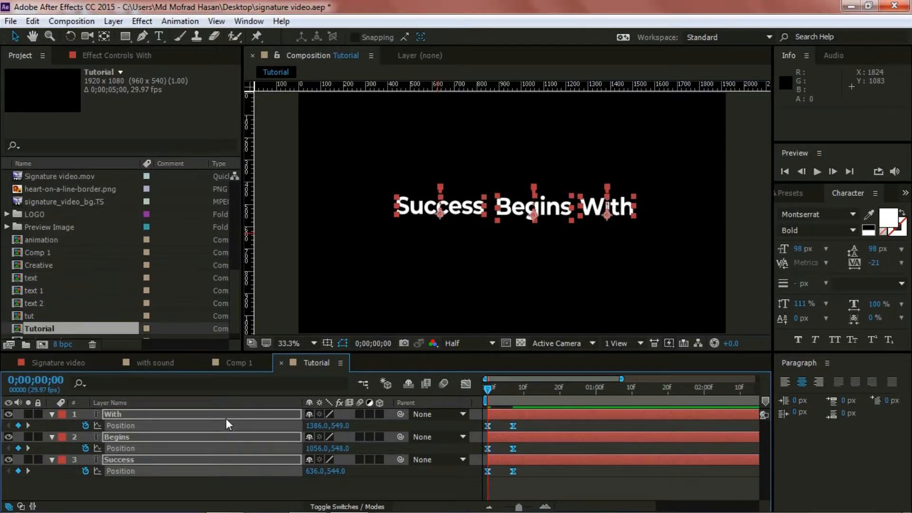
{"action": "key", "text": "u"}
{"action": "left_click", "coordinate": [267, 454]}
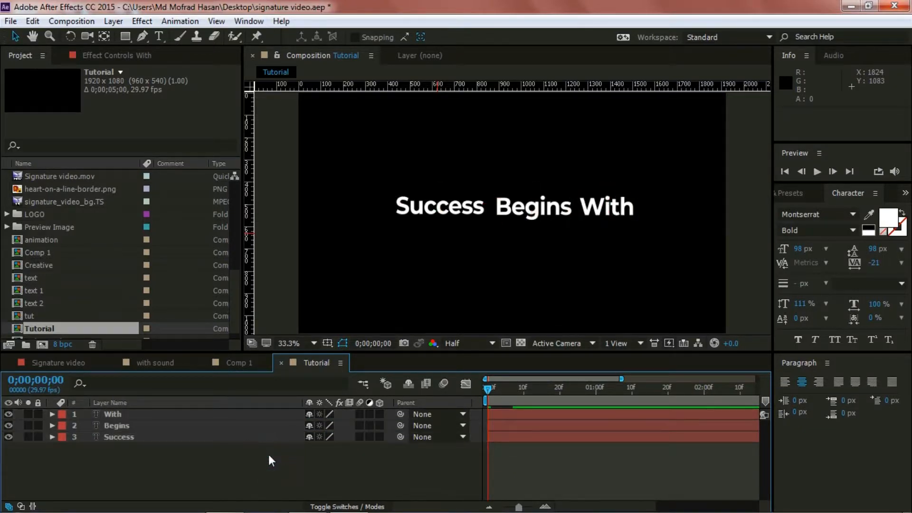
Step: Stagger the text layers in time, starting Begins about 3 frames in and With at 0;00;00;06, and check the motion
{"action": "mouse_move", "coordinate": [489, 389]}
{"action": "left_mouse_down"}
{"action": "mouse_move", "coordinate": [591, 389]}
{"action": "mouse_move", "coordinate": [477, 389]}
{"action": "left_mouse_up"}
{"action": "left_click_drag", "start_coordinate": [497, 426], "coordinate": [526, 412]}
{"action": "left_click_drag", "start_coordinate": [491, 387], "coordinate": [535, 386]}
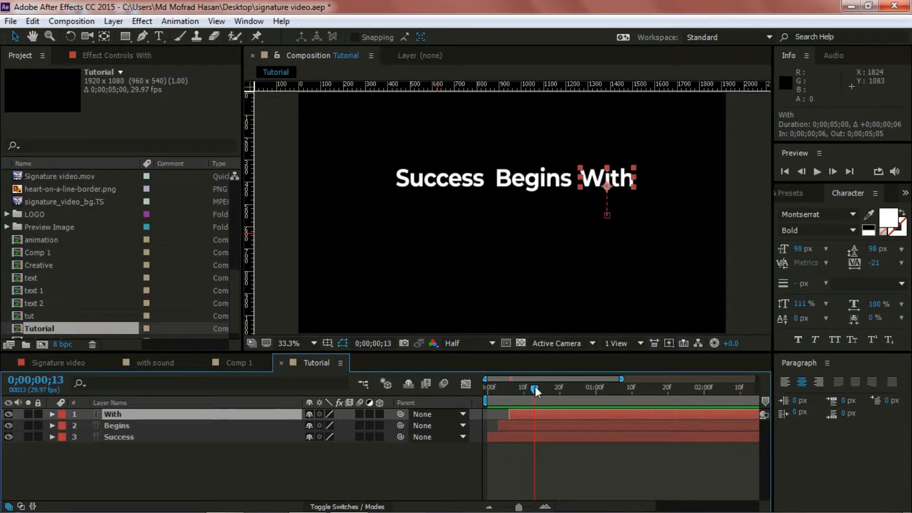
{"action": "left_click", "coordinate": [274, 465]}
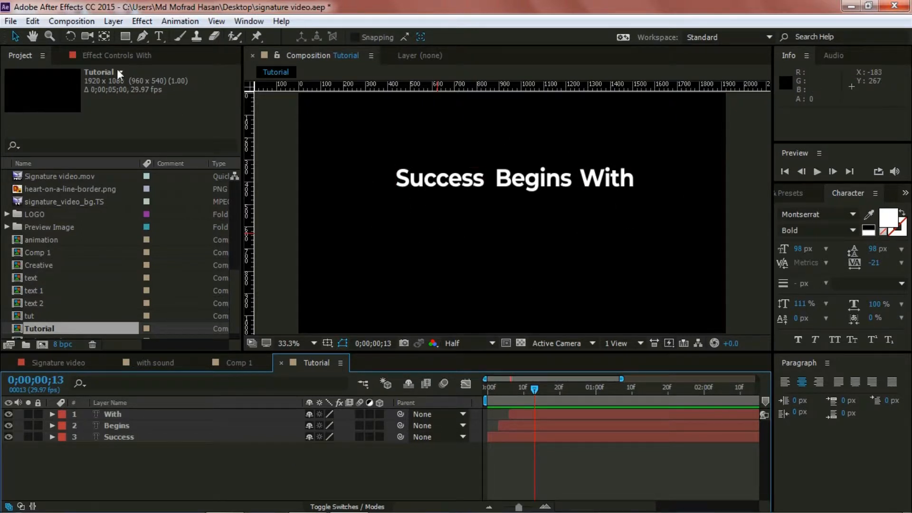
Step: Draw a white 1200 × 240 px rectangle shape directly below the text line and collapse its layer properties
{"action": "left_click", "coordinate": [151, 455]}
{"action": "left_click", "coordinate": [122, 36]}
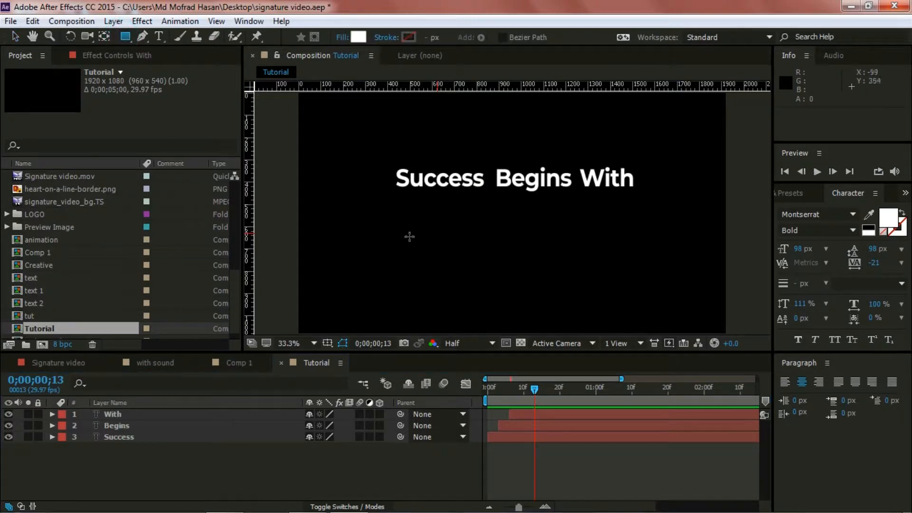
{"action": "left_click", "coordinate": [380, 194]}
{"action": "left_click_drag", "start_coordinate": [419, 221], "coordinate": [649, 248]}
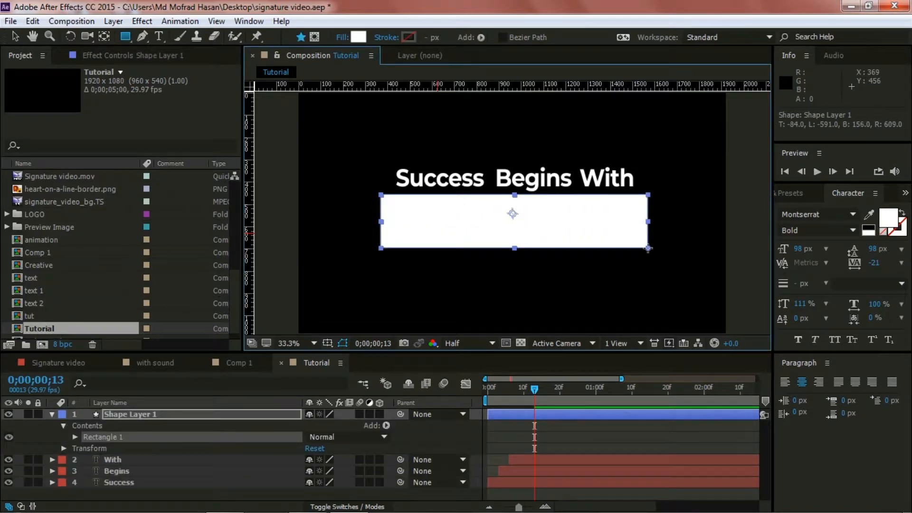
{"action": "left_click", "coordinate": [52, 414]}
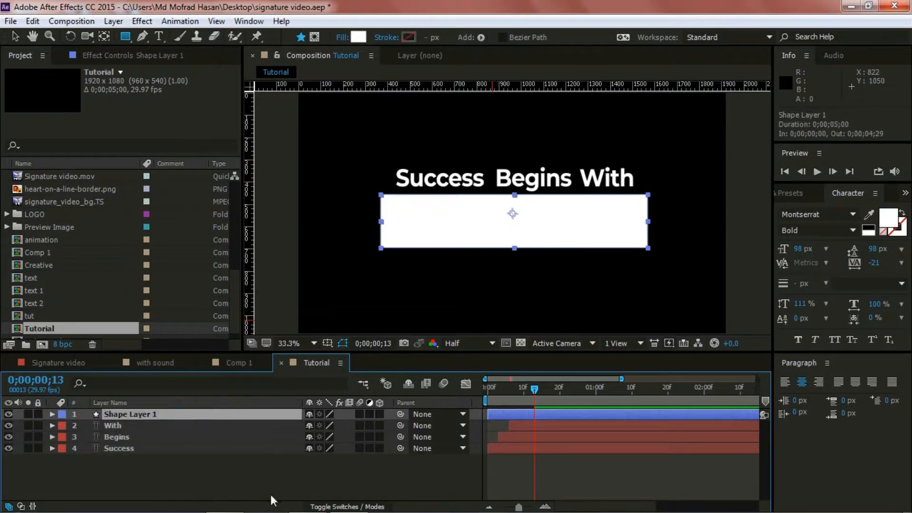
Step: Nudge the rectangle shape a few pixels up toward the text and save the project
{"action": "key", "text": "Up"}
{"action": "key", "text": "Up"}
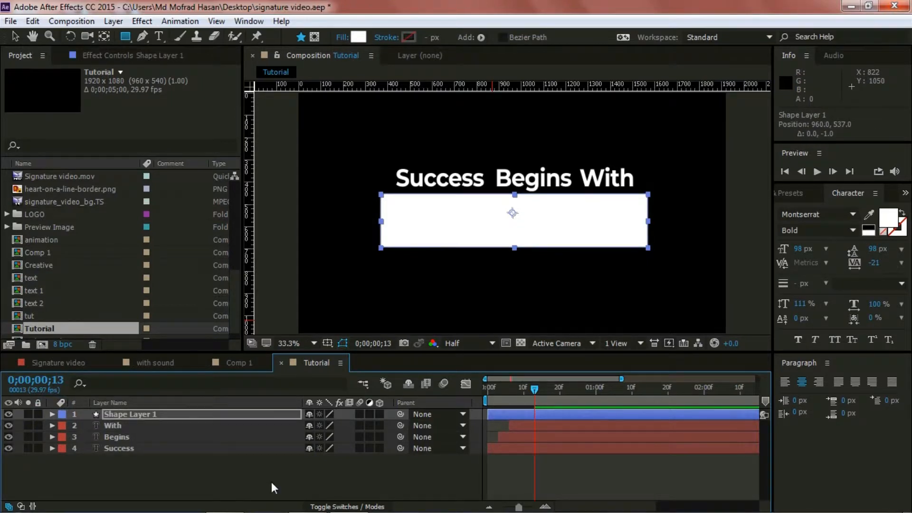
{"action": "key", "text": "ctrl+s"}
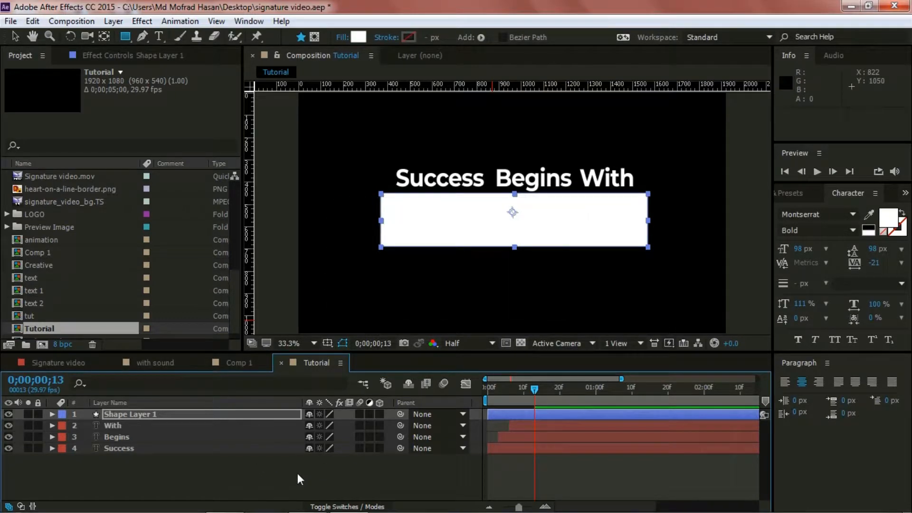
{"action": "left_click", "coordinate": [298, 474]}
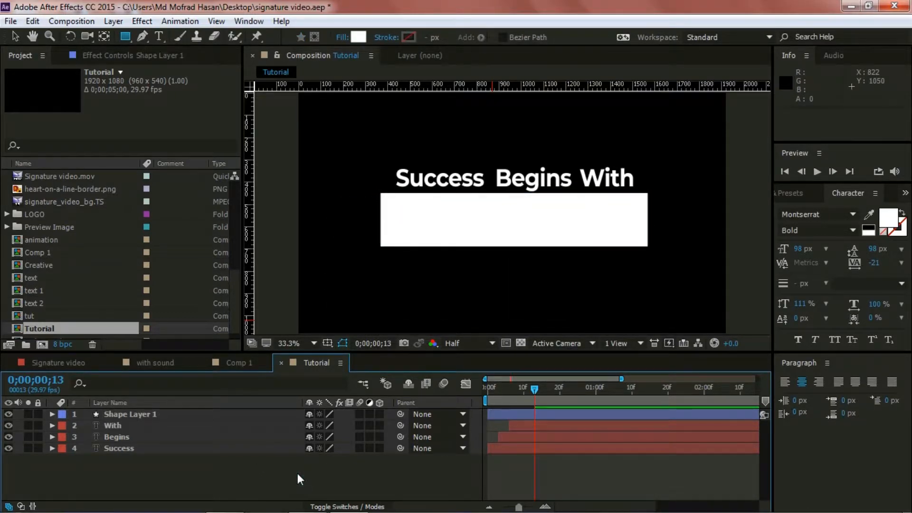
{"action": "key", "text": "ctrl+s"}
Step: Change the fill colour of Shape Layer 1 to the grey 706D6D
{"action": "left_click", "coordinate": [126, 415]}
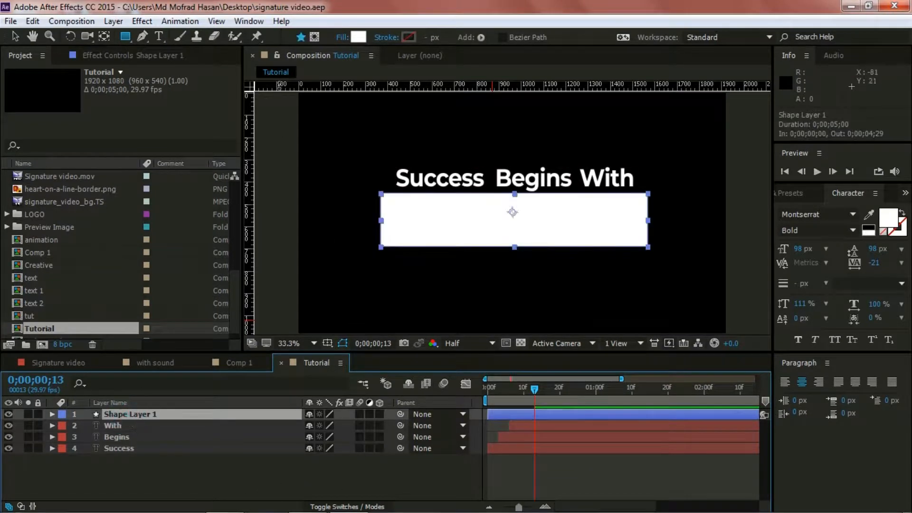
{"action": "left_click", "coordinate": [359, 37]}
{"action": "left_click_drag", "start_coordinate": [572, 281], "coordinate": [578, 350]}
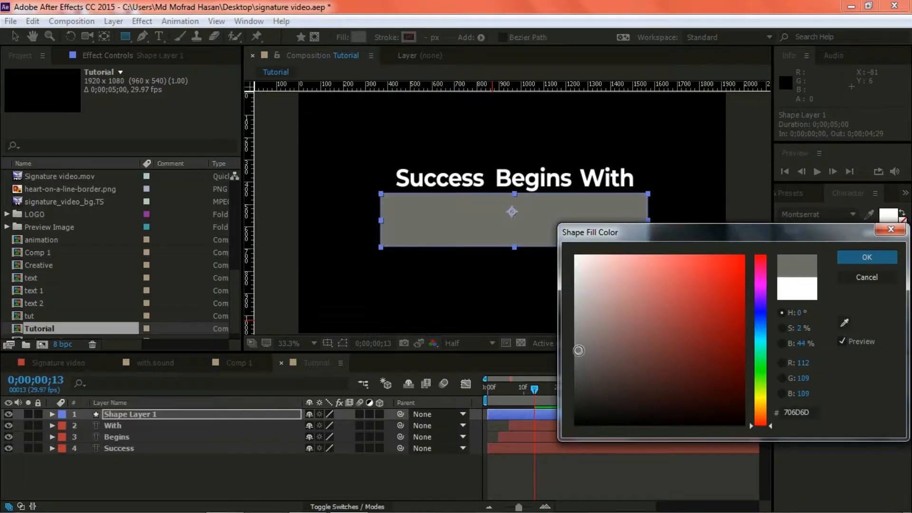
{"action": "left_click", "coordinate": [857, 258]}
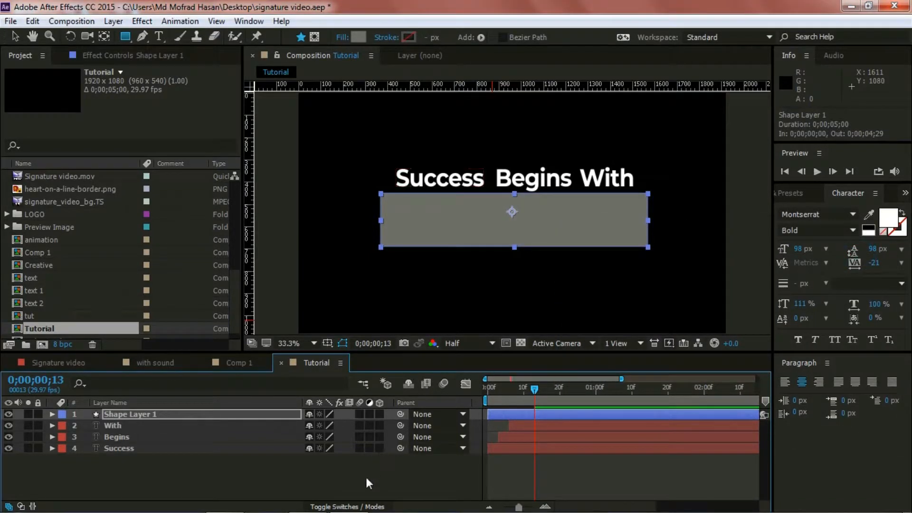
{"action": "left_click", "coordinate": [367, 477]}
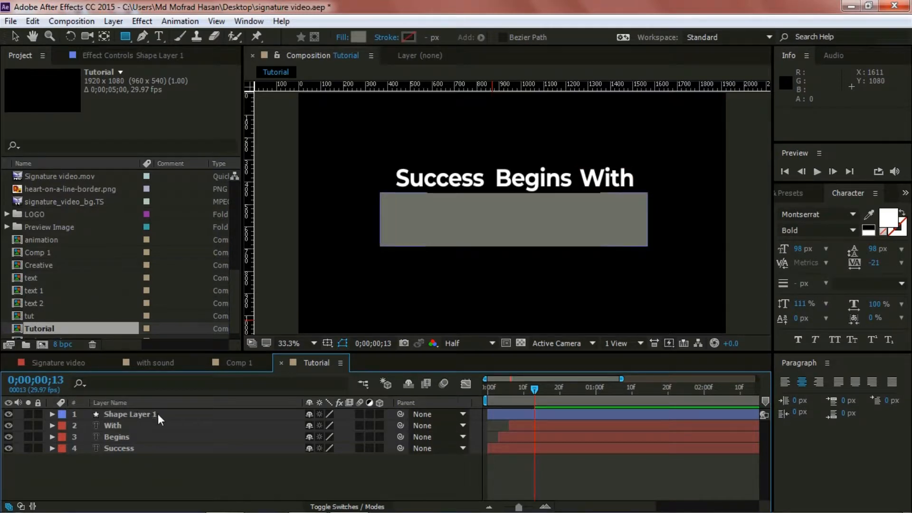
Step: Pre-compose the With, Begins and Success text layers into a new composition named Layer 1
{"action": "left_click_drag", "start_coordinate": [143, 468], "coordinate": [115, 427]}
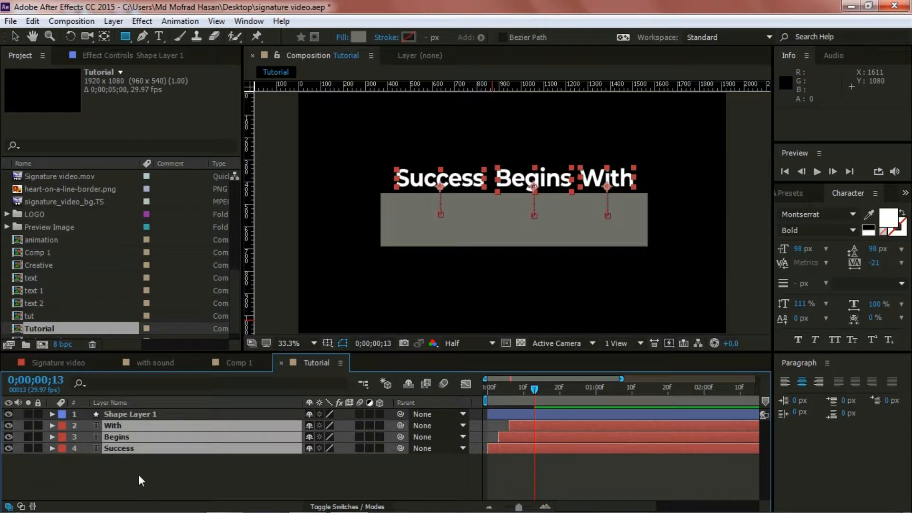
{"action": "key", "text": "ctrl+shift+c"}
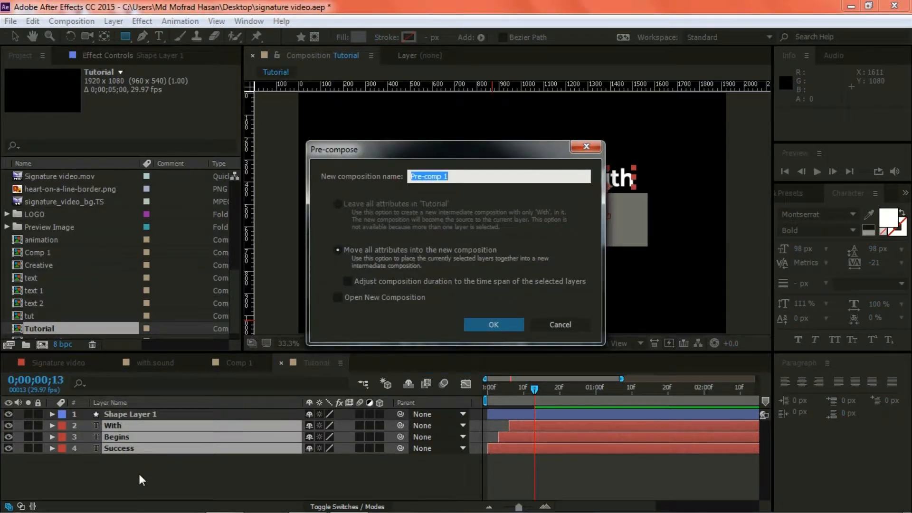
{"action": "type", "text": "Layer 1"}
{"action": "left_click", "coordinate": [489, 323]}
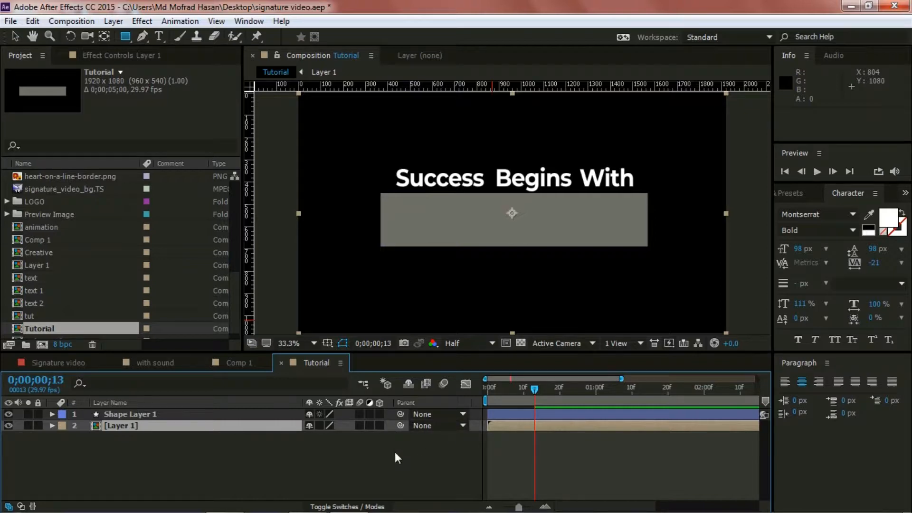
Step: Set the track matte of Layer 1 to Alpha Inverted Matte "Shape Layer 1"
{"action": "left_click", "coordinate": [366, 507]}
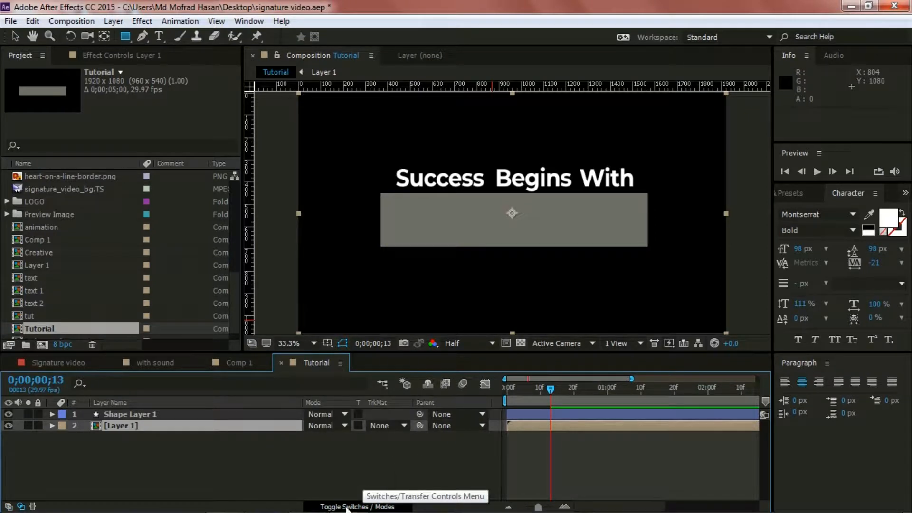
{"action": "left_click", "coordinate": [405, 426]}
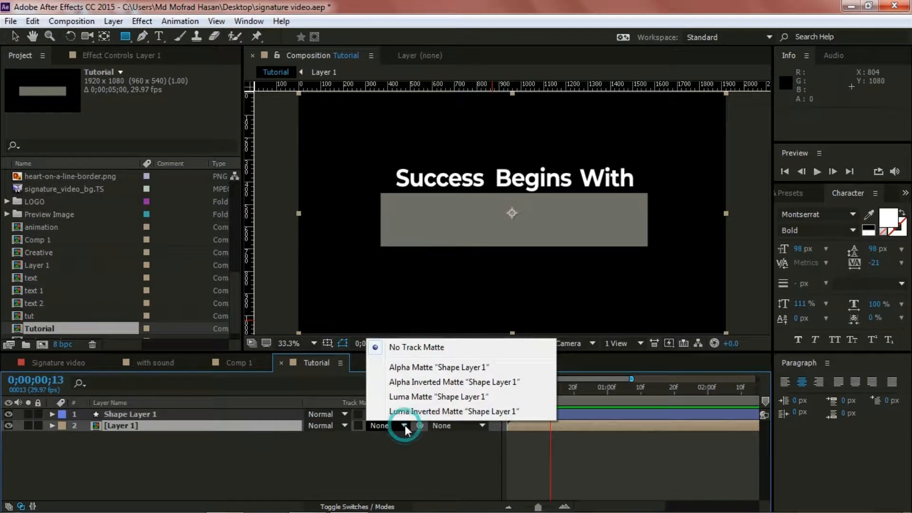
{"action": "left_click", "coordinate": [438, 382]}
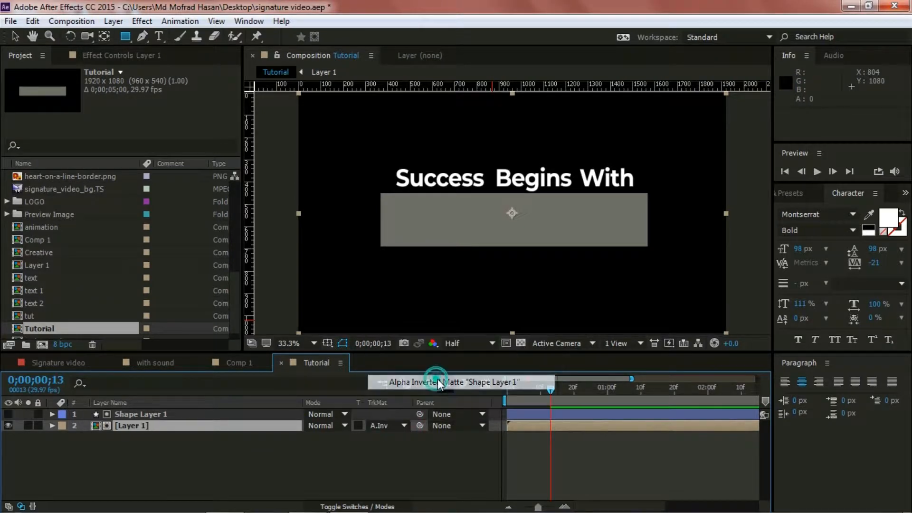
{"action": "mouse_move", "coordinate": [551, 388]}
{"action": "left_mouse_down"}
{"action": "mouse_move", "coordinate": [506, 384]}
{"action": "mouse_move", "coordinate": [564, 387]}
{"action": "mouse_move", "coordinate": [489, 386]}
{"action": "mouse_move", "coordinate": [551, 386]}
{"action": "left_mouse_up"}
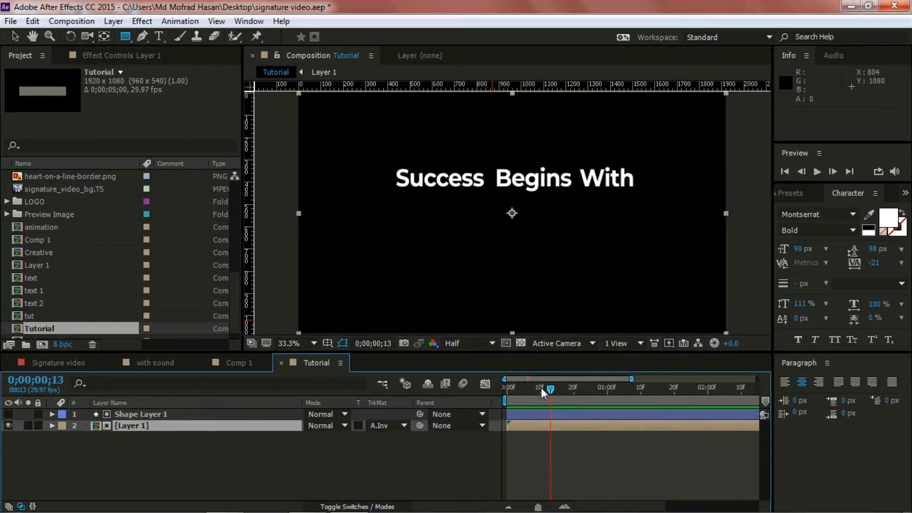
Step: Review the track matte options of Layer 1 and check the masked text at the first frame
{"action": "left_click", "coordinate": [407, 424]}
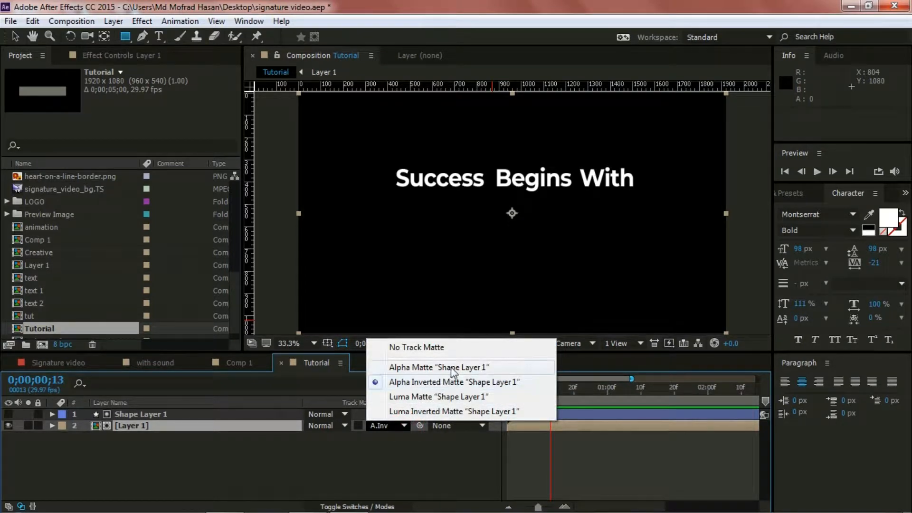
{"action": "left_click", "coordinate": [527, 468]}
{"action": "left_click_drag", "start_coordinate": [542, 390], "coordinate": [501, 389]}
{"action": "left_click", "coordinate": [403, 425]}
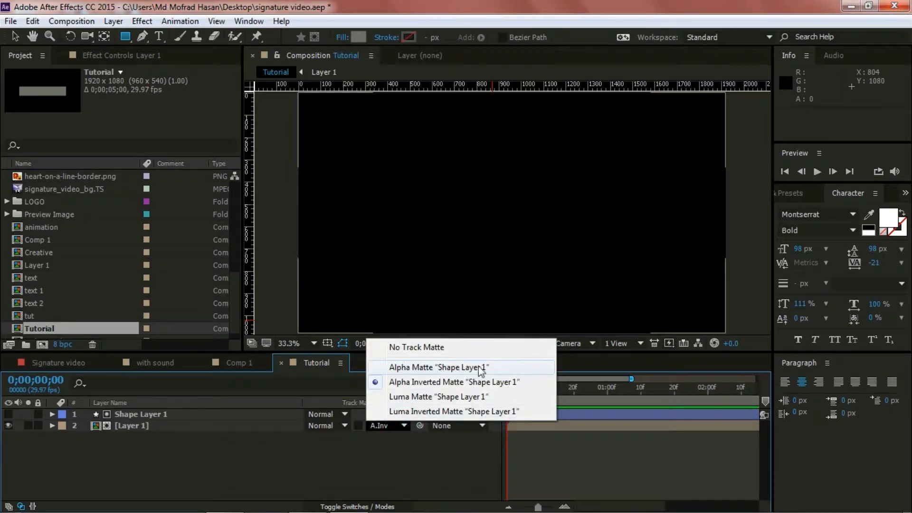
{"action": "left_click", "coordinate": [347, 466]}
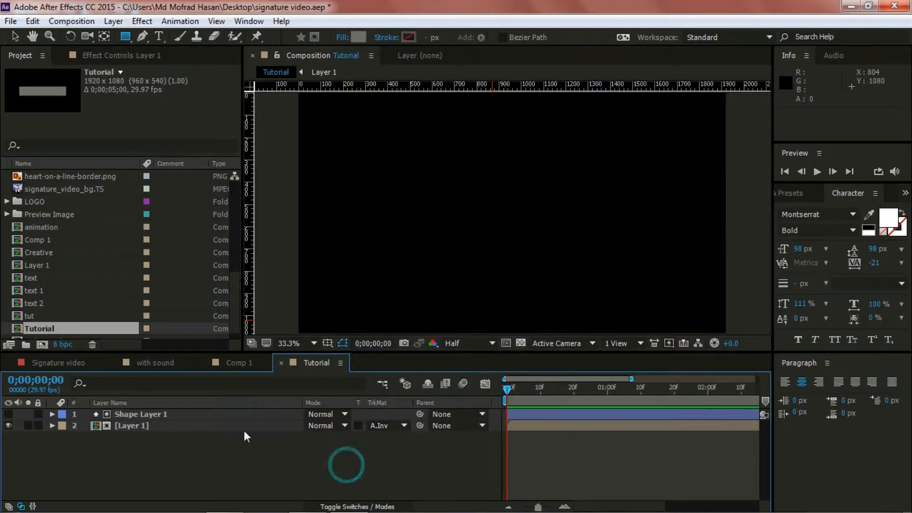
Step: Temporarily show Shape Layer 1, reselect its Alpha Inverted Matte for Layer 1, and hide the shape again
{"action": "left_click", "coordinate": [8, 412]}
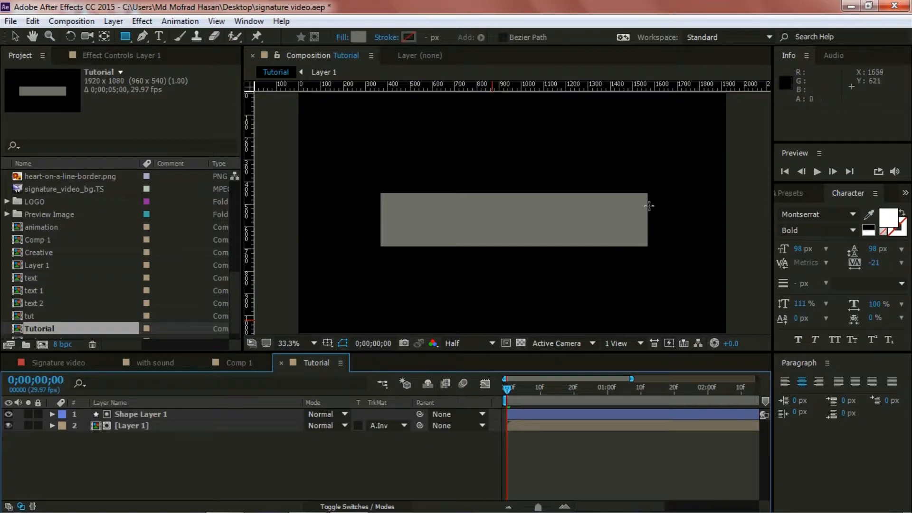
{"action": "left_click", "coordinate": [403, 425]}
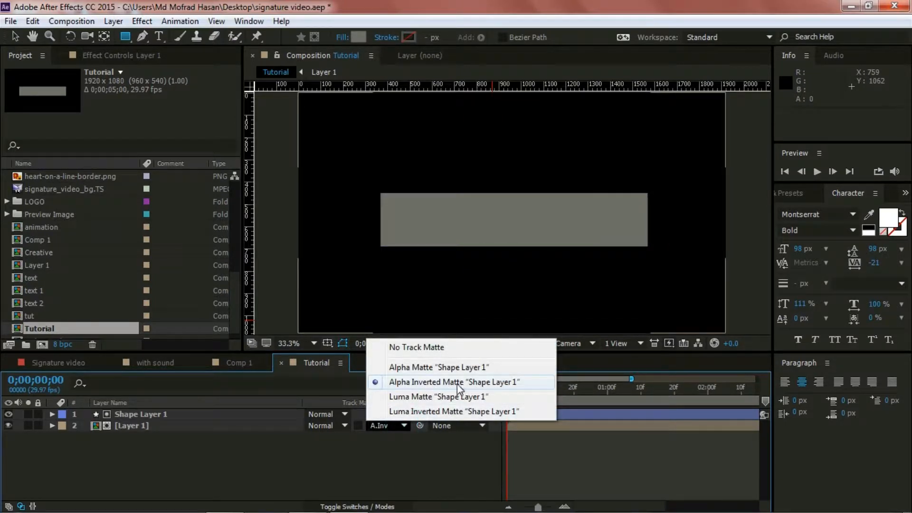
{"action": "left_click", "coordinate": [407, 426]}
{"action": "left_click", "coordinate": [412, 446]}
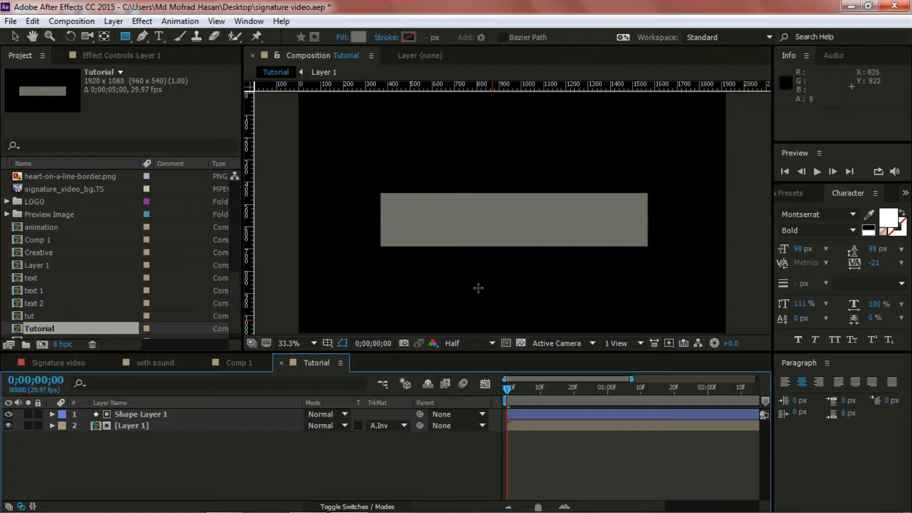
{"action": "left_click", "coordinate": [402, 426]}
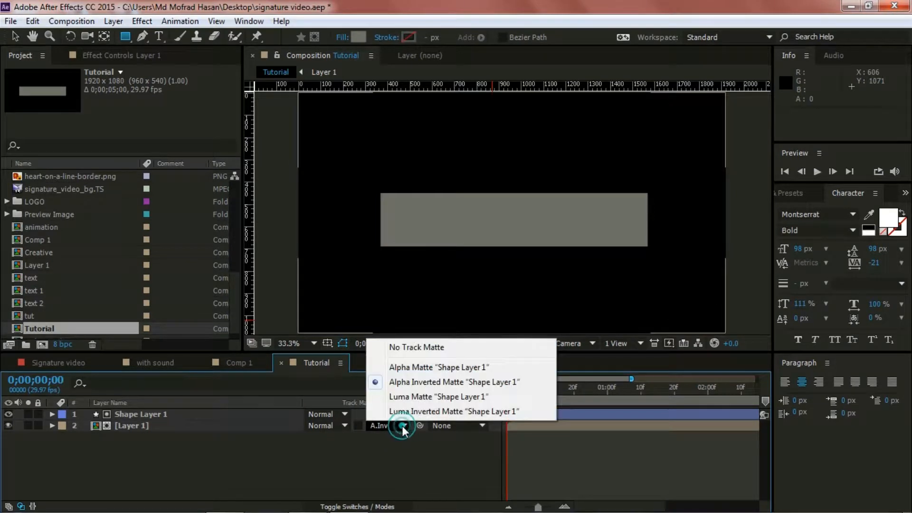
{"action": "left_click", "coordinate": [437, 381]}
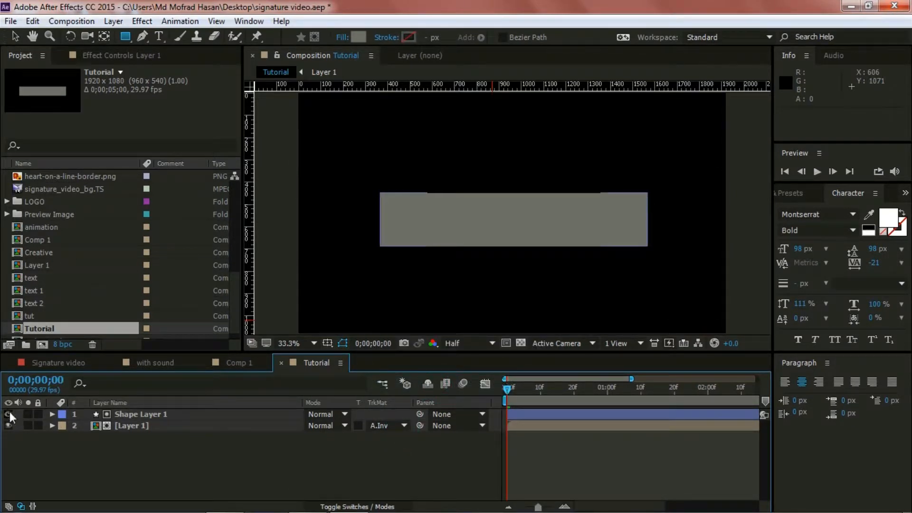
{"action": "left_click", "coordinate": [8, 414]}
Step: Preview the masked text animation from the first frame and return to the start of the composition
{"action": "left_click_drag", "start_coordinate": [507, 389], "coordinate": [485, 401]}
{"action": "left_click", "coordinate": [817, 172]}
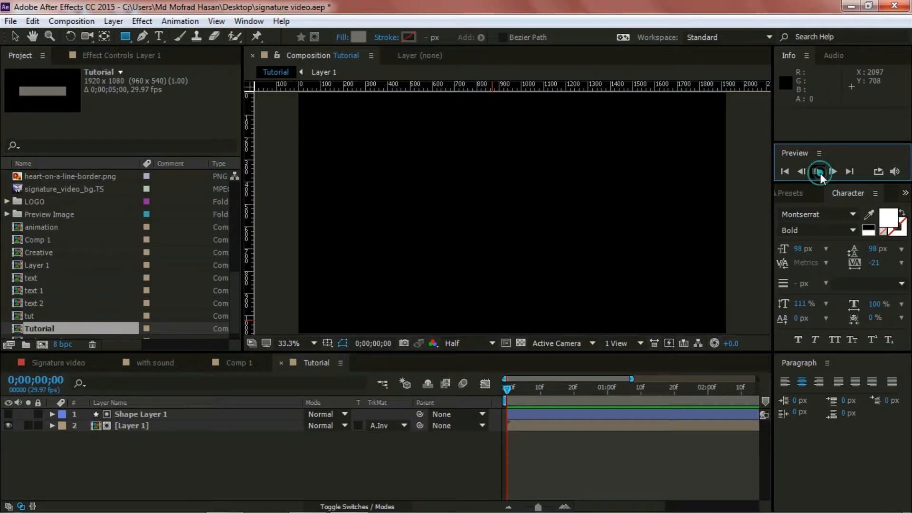
{"action": "left_click", "coordinate": [786, 172]}
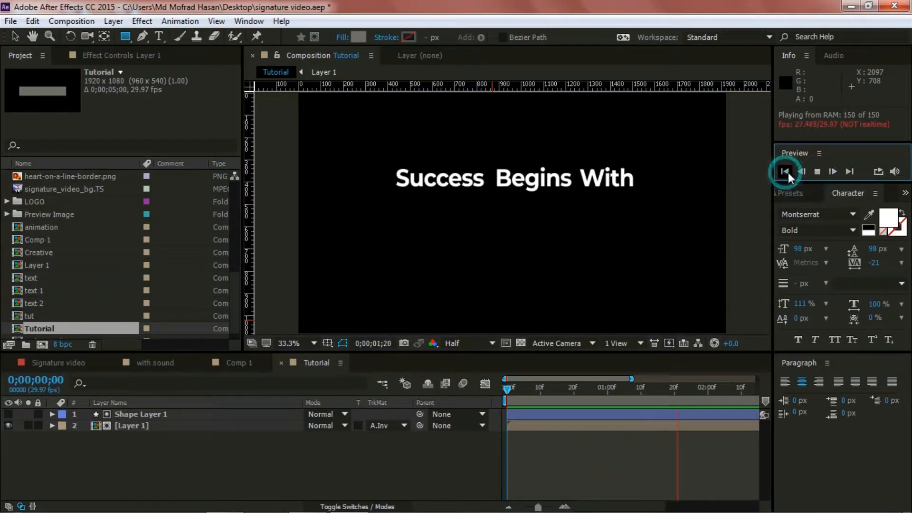
{"action": "left_click", "coordinate": [789, 171]}
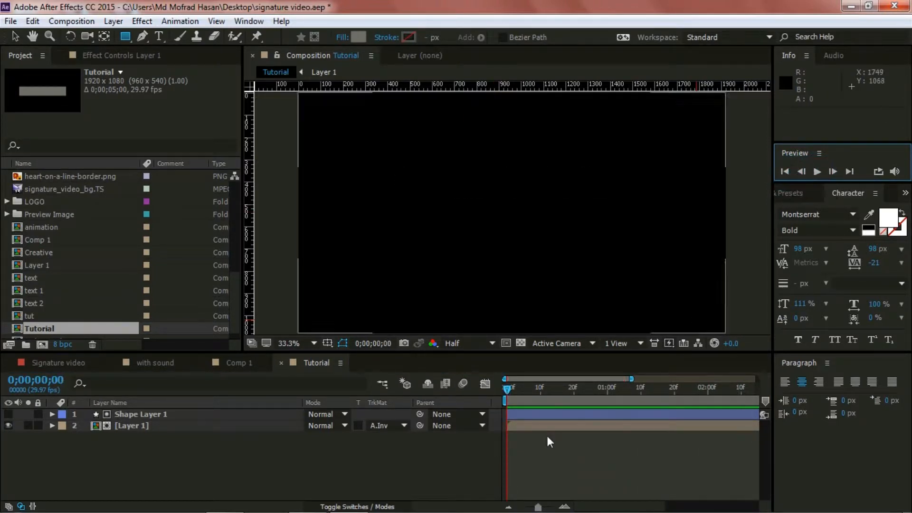
{"action": "left_click", "coordinate": [215, 455]}
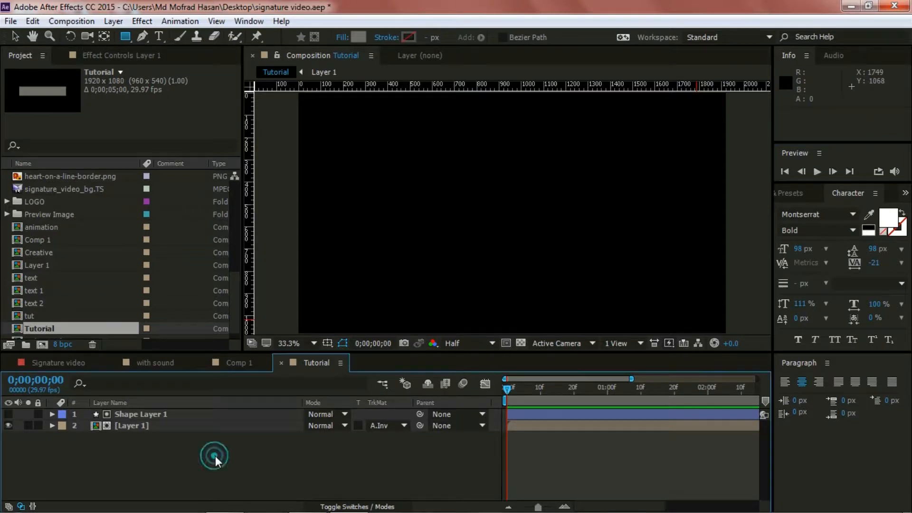
Step: At 0;00;00;18, add a text layer reading "Effective" below the Success Begins With line
{"action": "left_click_drag", "start_coordinate": [506, 386], "coordinate": [567, 389]}
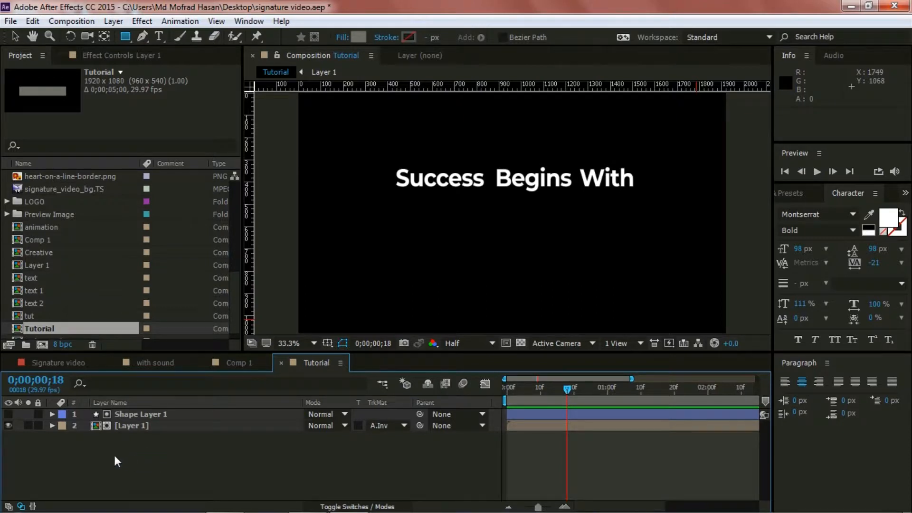
{"action": "left_click", "coordinate": [164, 38]}
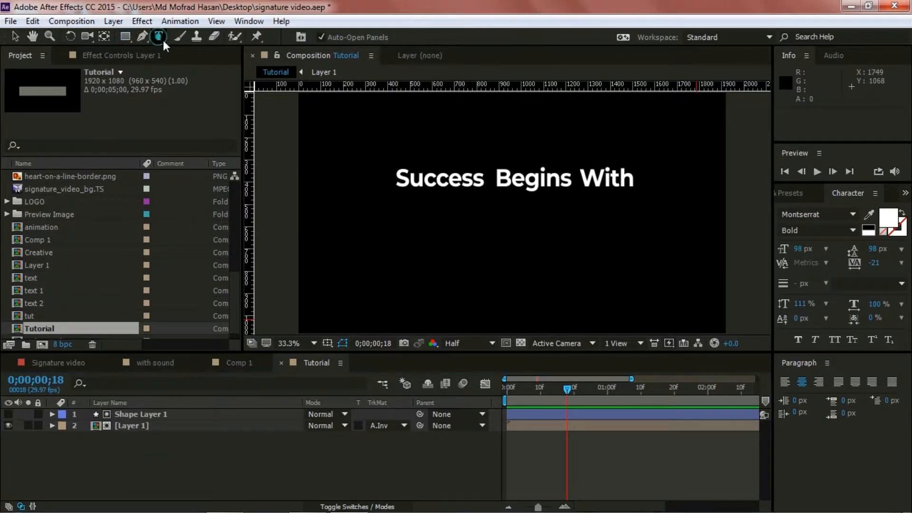
{"action": "left_click", "coordinate": [405, 223]}
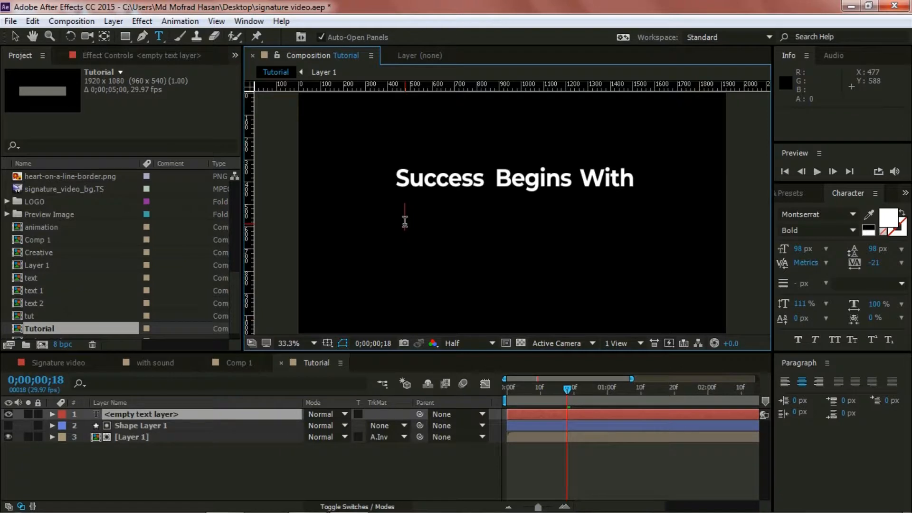
{"action": "type", "text": "E"}
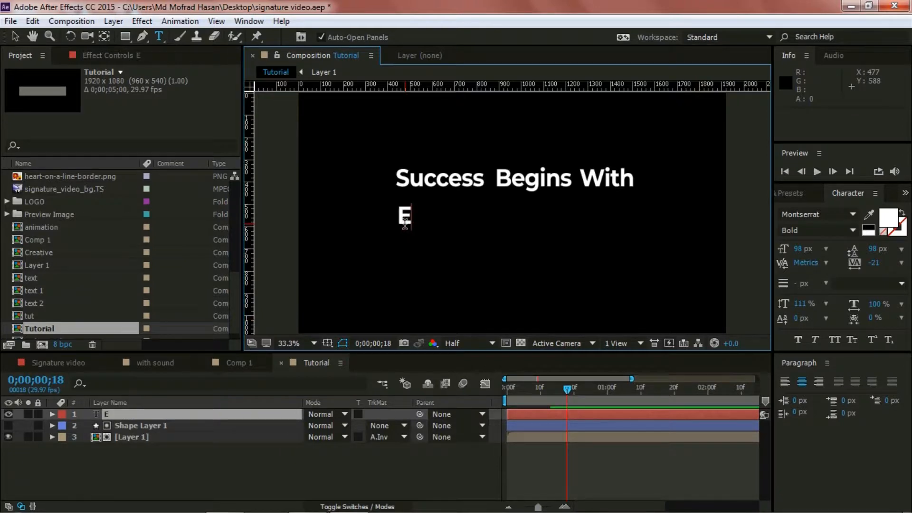
{"action": "type", "text": "ffective"}
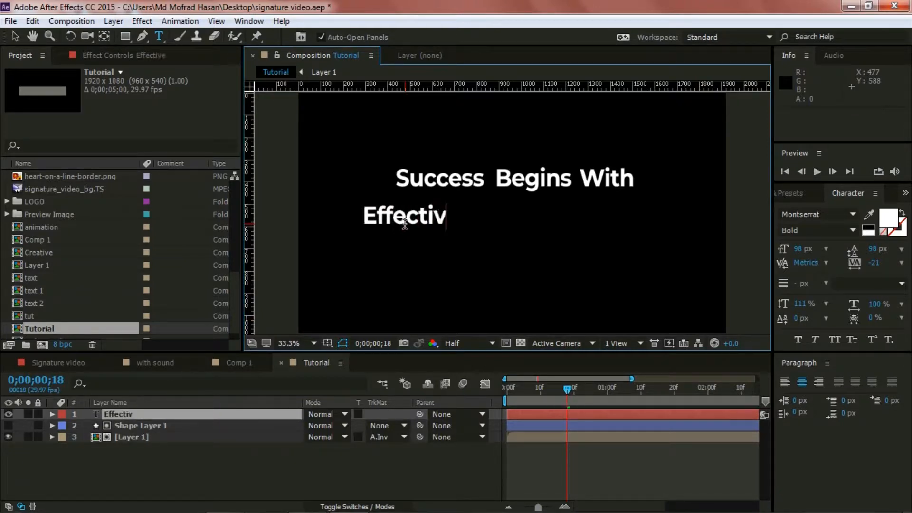
{"action": "left_click", "coordinate": [197, 473]}
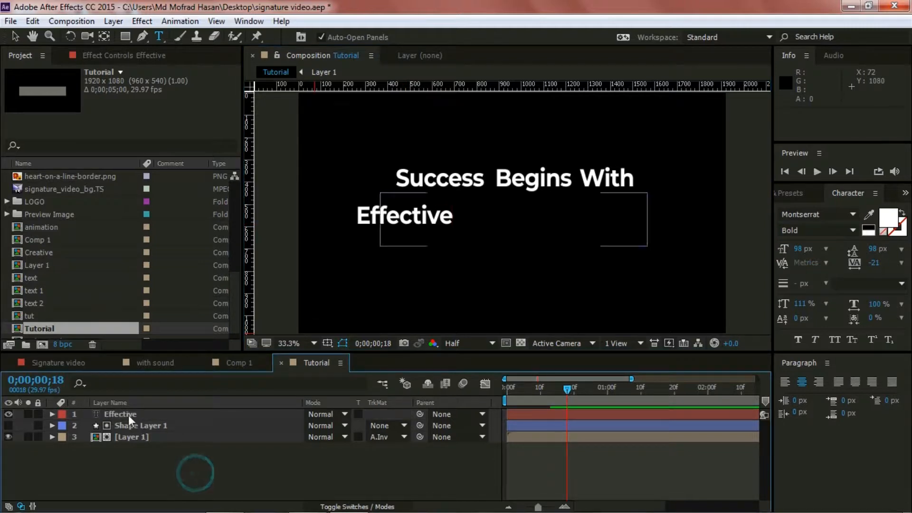
Step: Duplicate the Effective text layer and rename the copy as Design
{"action": "left_click", "coordinate": [135, 423]}
{"action": "left_click", "coordinate": [125, 414]}
{"action": "key", "text": "ctrl+c"}
{"action": "key", "text": "ctrl+v"}
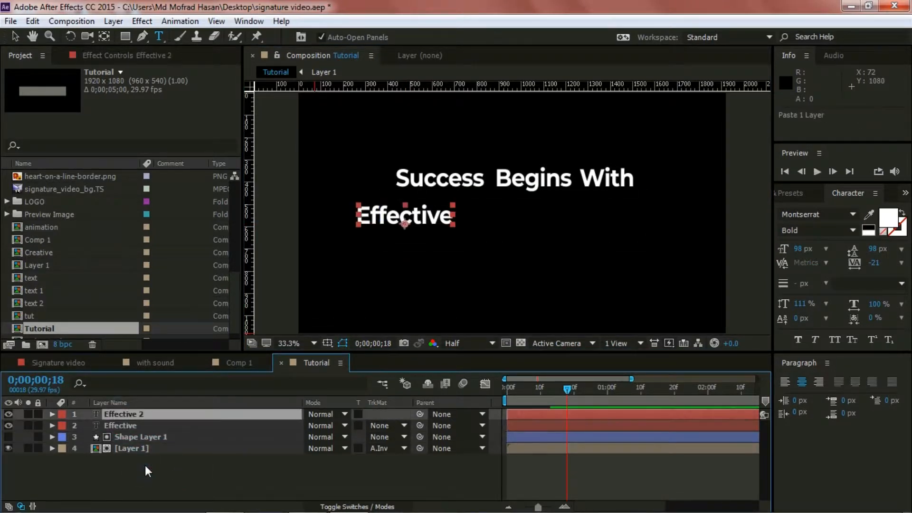
{"action": "right_click", "coordinate": [136, 413]}
{"action": "left_click", "coordinate": [321, 124]}
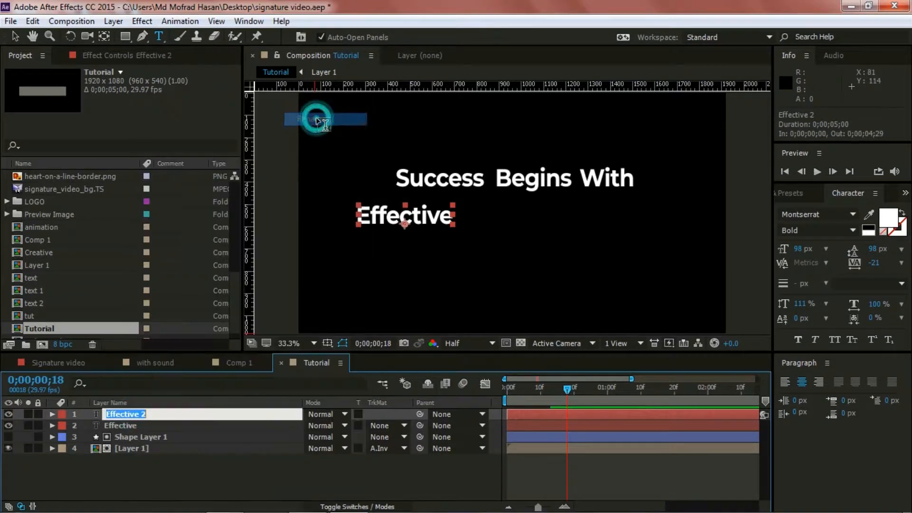
{"action": "type", "text": "Design"}
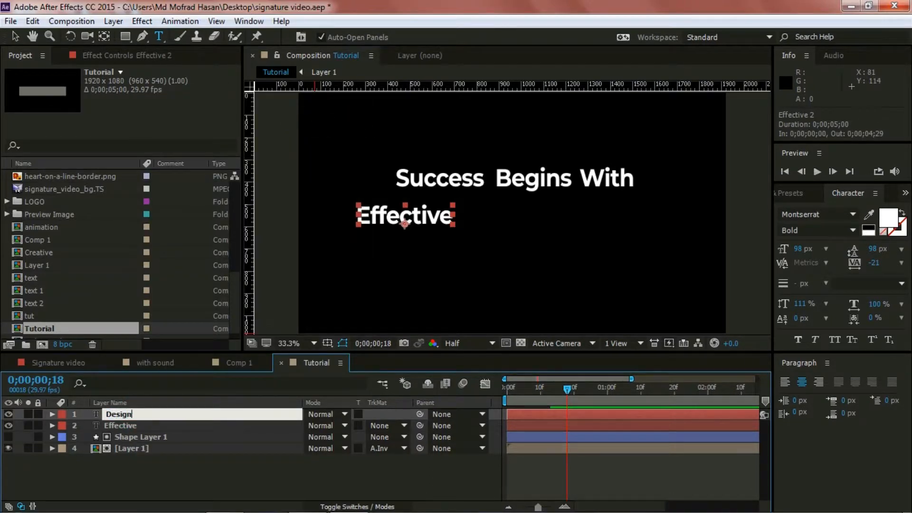
{"action": "left_click", "coordinate": [193, 489]}
Step: Move the Design layer horizontally to the right of Effective, to position 957, 588
{"action": "left_click", "coordinate": [119, 415]}
{"action": "left_click", "coordinate": [15, 36]}
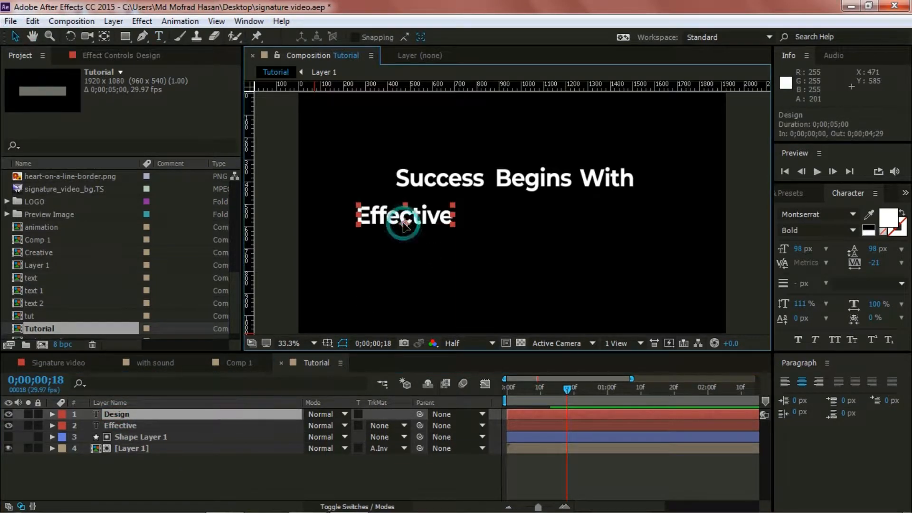
{"action": "left_click_drag", "start_coordinate": [404, 227], "coordinate": [505, 229]}
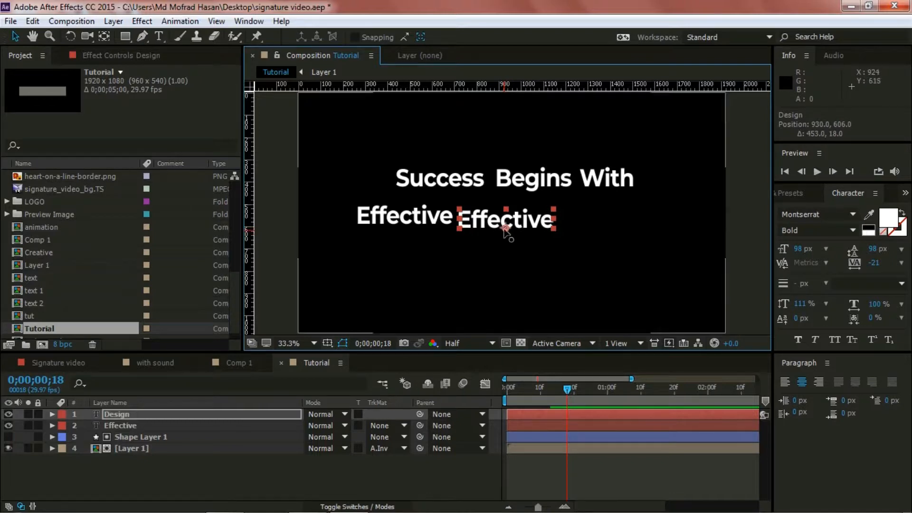
{"action": "key", "text": "ctrl+z"}
{"action": "left_click", "coordinate": [407, 228]}
{"action": "left_click_drag", "start_coordinate": [406, 228], "coordinate": [512, 227]}
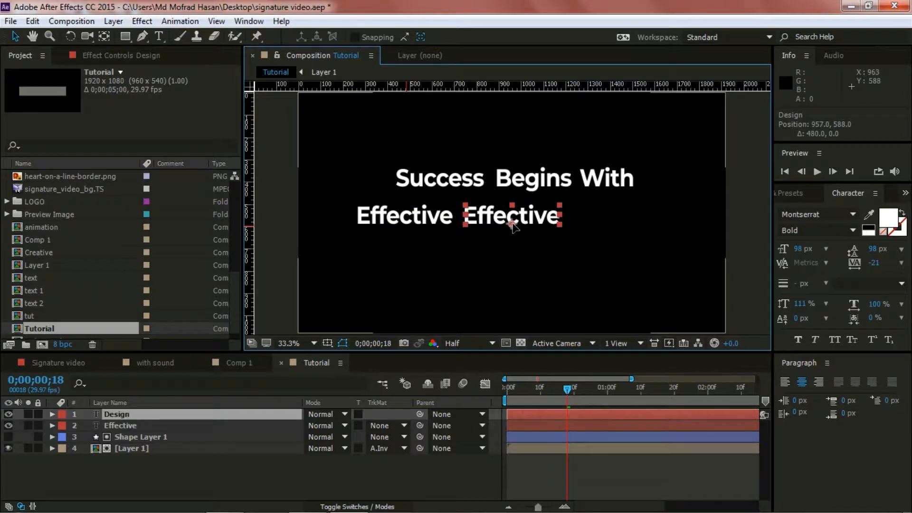
Step: Replace the text content of the Design layer with "Design"
{"action": "double_click", "coordinate": [483, 215]}
{"action": "type", "text": "Design"}
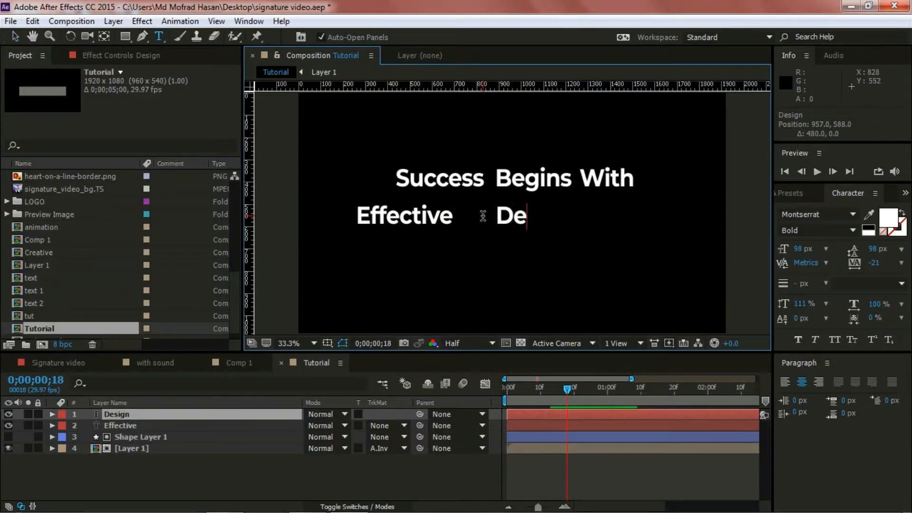
{"action": "left_click", "coordinate": [161, 477]}
Step: Nudge the Design text left to position 909, 588 to close the gap after Effective
{"action": "left_click", "coordinate": [125, 414]}
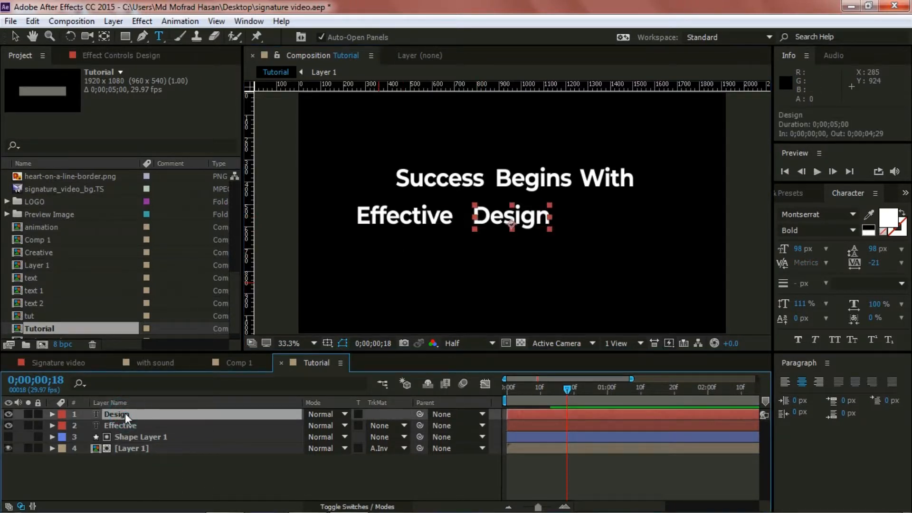
{"action": "key", "text": "Left"}
{"action": "key", "text": "Left"}
{"action": "key", "text": "Left"}
{"action": "key", "text": "Left"}
{"action": "key", "text": "Left"}
{"action": "key", "text": "Left"}
{"action": "key", "text": "Left"}
{"action": "key", "text": "Left"}
{"action": "key", "text": "Left"}
{"action": "key", "text": "Left"}
{"action": "key", "text": "Left"}
{"action": "key", "text": "Left"}
{"action": "key", "text": "Left"}
{"action": "key", "text": "Left"}
{"action": "key", "text": "Left"}
{"action": "key", "text": "Left"}
{"action": "key", "text": "Left"}
{"action": "key", "text": "Left"}
{"action": "key", "text": "Left"}
{"action": "key", "text": "Left"}
{"action": "key", "text": "Left"}
{"action": "key", "text": "Left"}
{"action": "key", "text": "Left"}
{"action": "key", "text": "Left"}
{"action": "key", "text": "Left"}
{"action": "key", "text": "Left"}
{"action": "key", "text": "Left"}
{"action": "key", "text": "Left"}
{"action": "key", "text": "Left"}
{"action": "key", "text": "Left"}
{"action": "key", "text": "Left"}
{"action": "key", "text": "Left"}
{"action": "key", "text": "Left"}
{"action": "key", "text": "Left"}
{"action": "key", "text": "Left"}
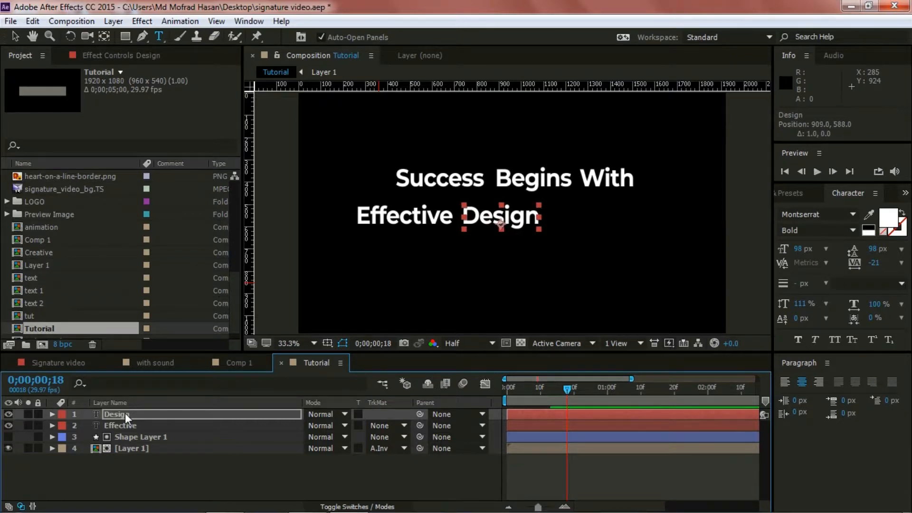
{"action": "left_click", "coordinate": [145, 467]}
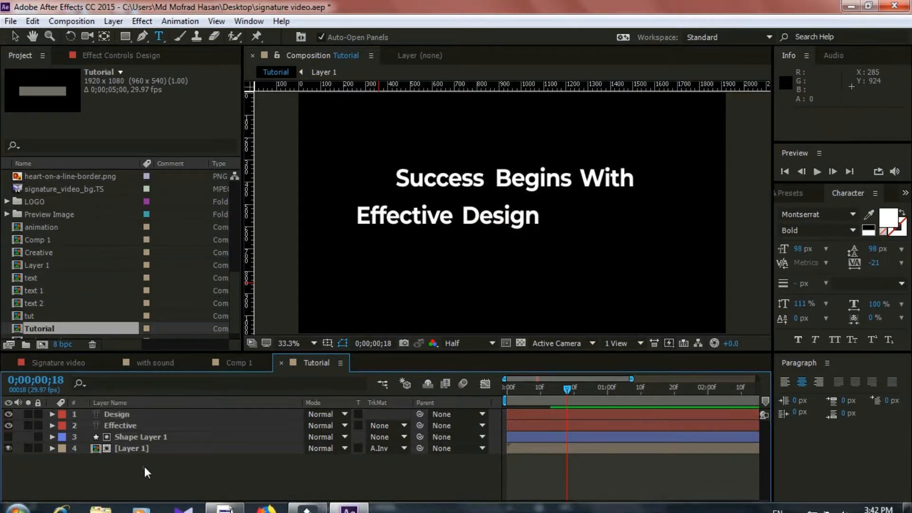
Step: Move the Effective and Design layers together to center them just beneath "Success Begins With", with Effective at position 780, 540
{"action": "left_click", "coordinate": [121, 426]}
{"action": "left_click", "coordinate": [120, 414], "text": "ctrl"}
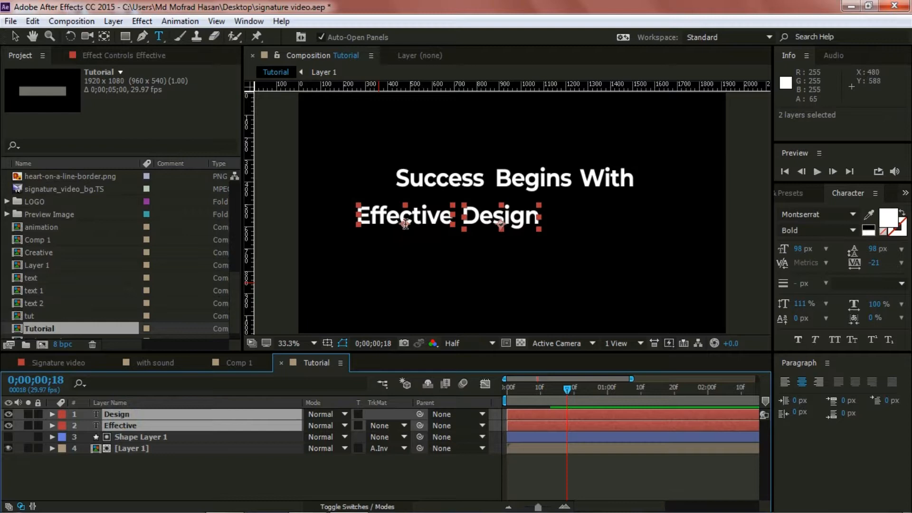
{"action": "left_click", "coordinate": [16, 37]}
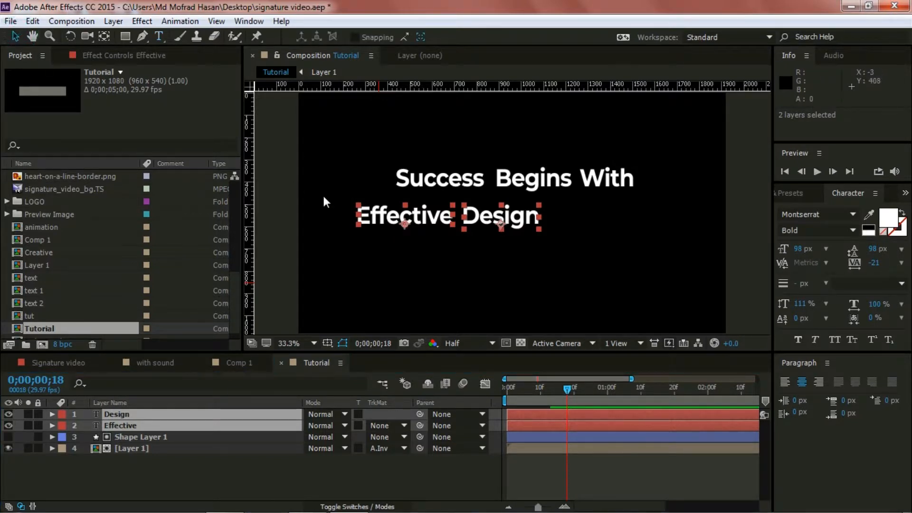
{"action": "left_click_drag", "start_coordinate": [406, 226], "coordinate": [472, 224]}
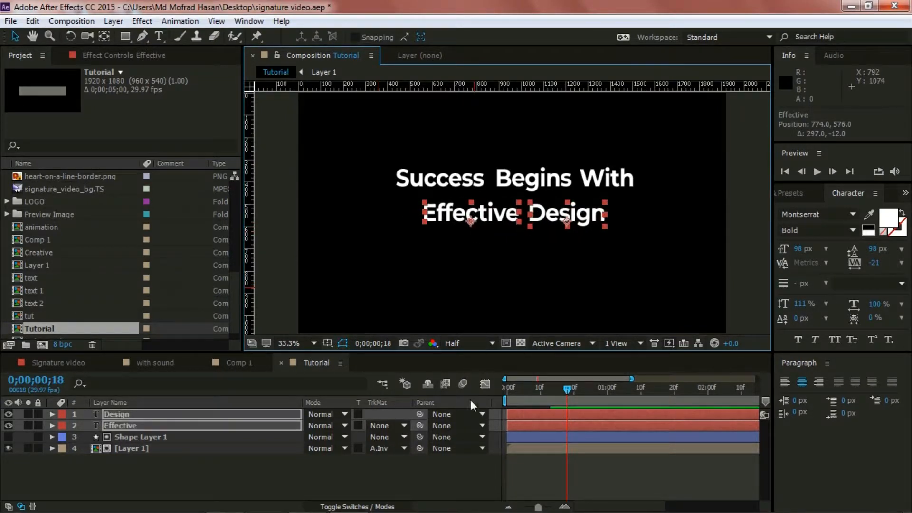
{"action": "left_click_drag", "start_coordinate": [470, 222], "coordinate": [472, 215]}
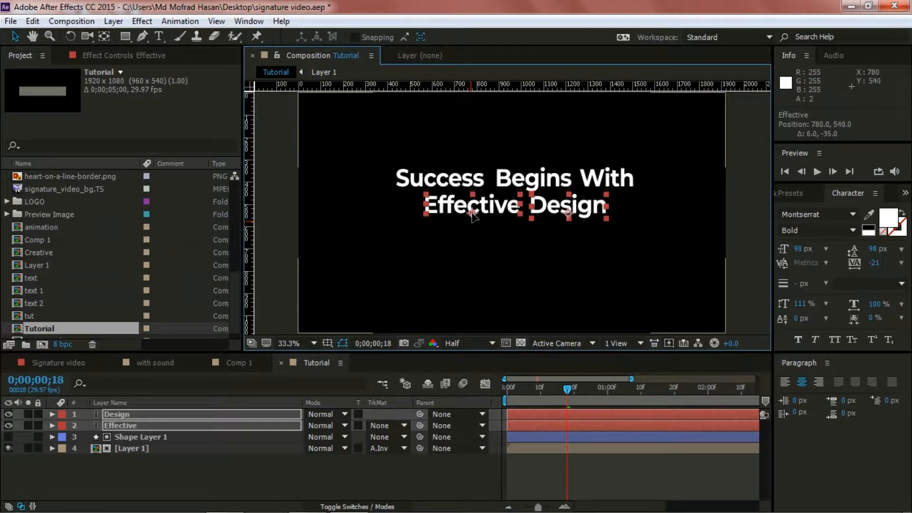
{"action": "left_click", "coordinate": [418, 464]}
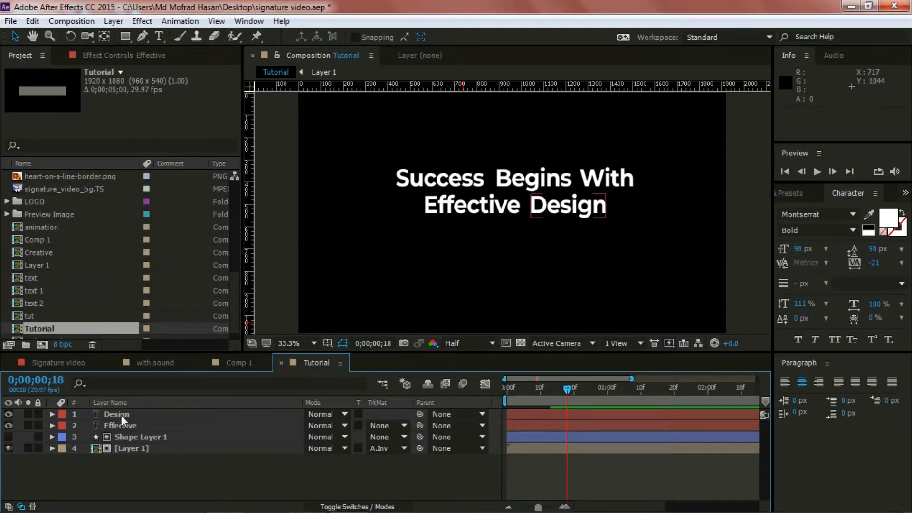
Step: Keyframe the Effective layer's position at 780, 540 on frame 0;00;00;07 and at 780, 665 on frame 0;00;00;00
{"action": "left_click", "coordinate": [127, 425]}
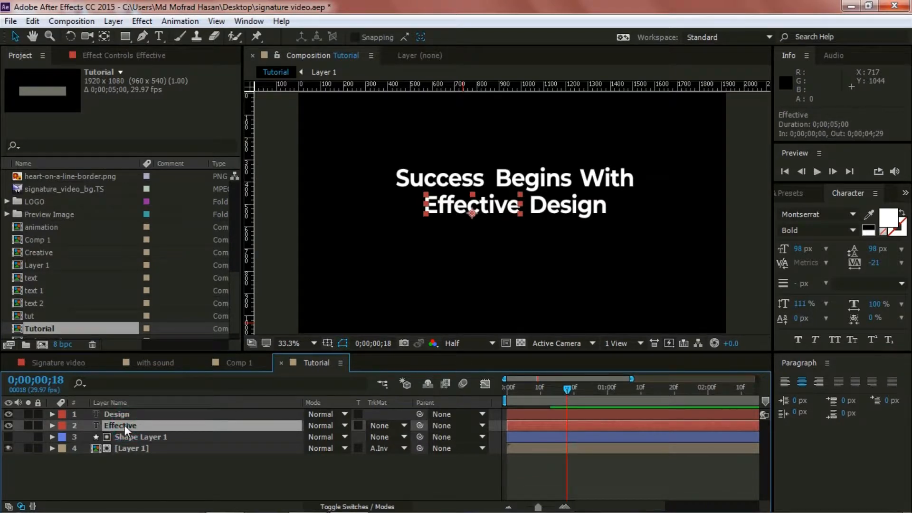
{"action": "key", "text": "p"}
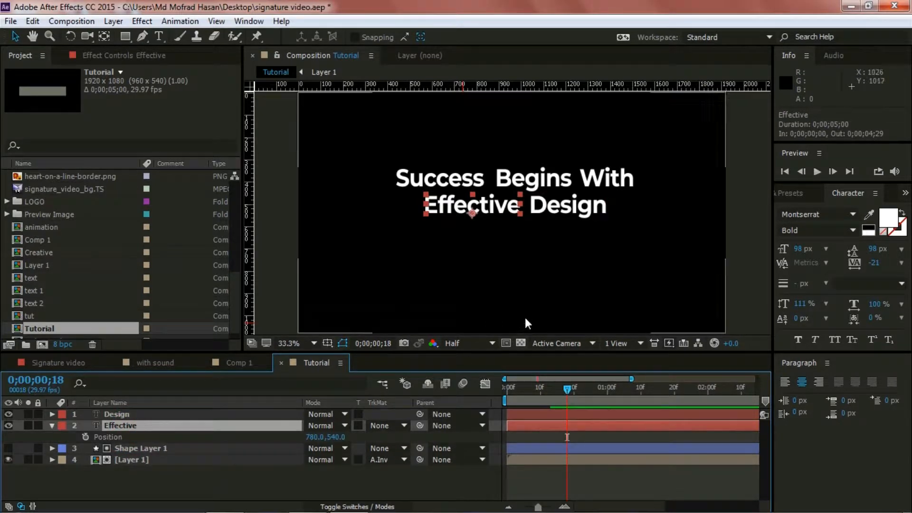
{"action": "left_click_drag", "start_coordinate": [557, 391], "coordinate": [530, 387]}
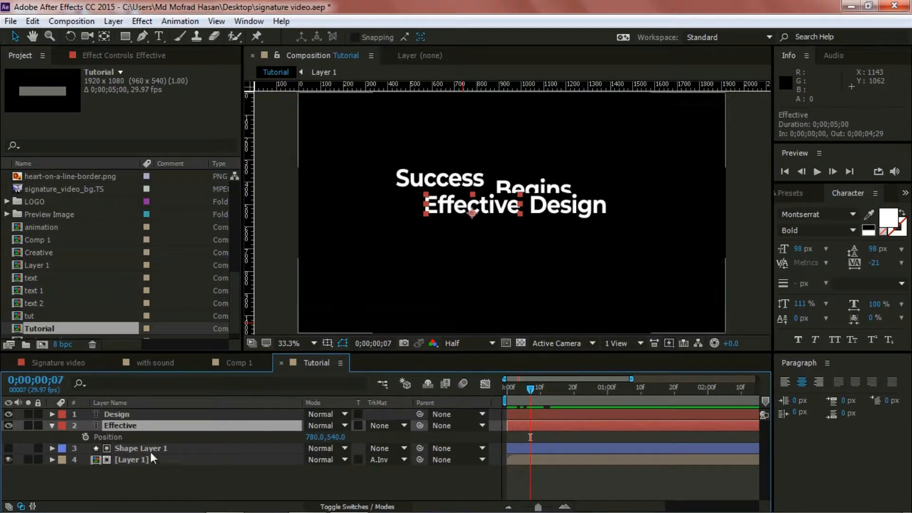
{"action": "left_click", "coordinate": [87, 434]}
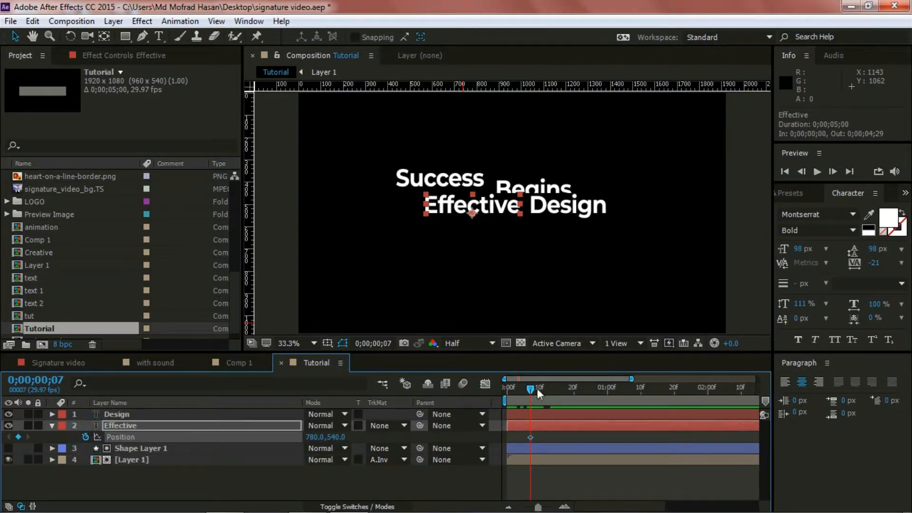
{"action": "left_click_drag", "start_coordinate": [528, 389], "coordinate": [500, 390]}
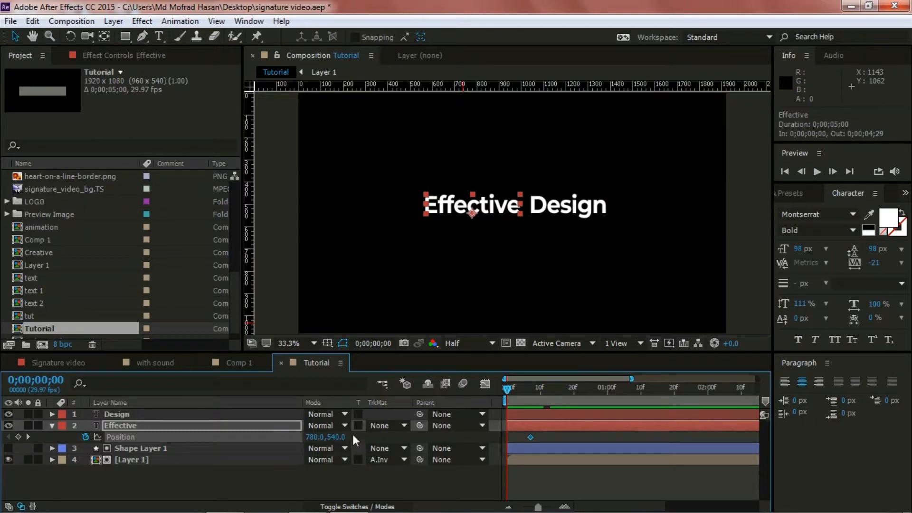
{"action": "left_click_drag", "start_coordinate": [336, 439], "coordinate": [418, 444]}
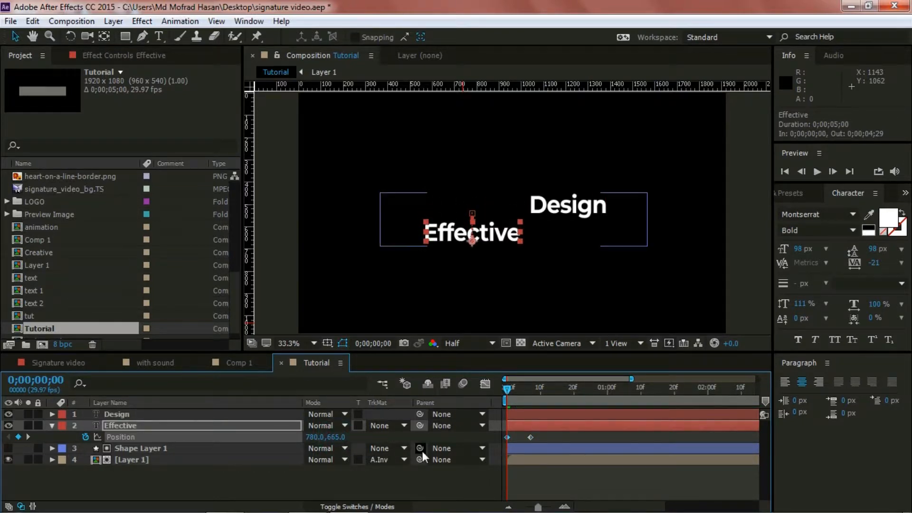
{"action": "left_click", "coordinate": [53, 426]}
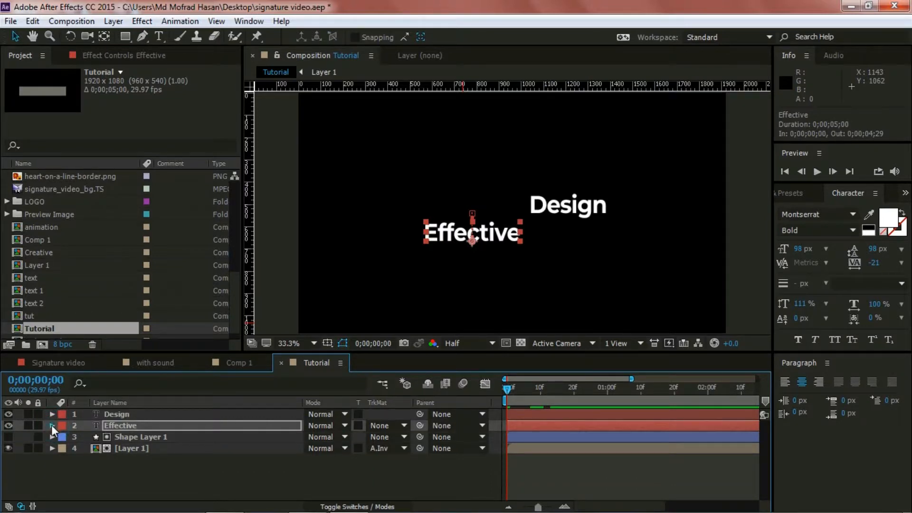
{"action": "left_click", "coordinate": [51, 424]}
Step: Keyframe the Design layer's position at 1212, 540 on frame 0;00;00;07 and at 1212, 663 on frame 0;00;00;00
{"action": "left_click", "coordinate": [52, 417]}
{"action": "key", "text": "p"}
{"action": "left_click", "coordinate": [121, 414]}
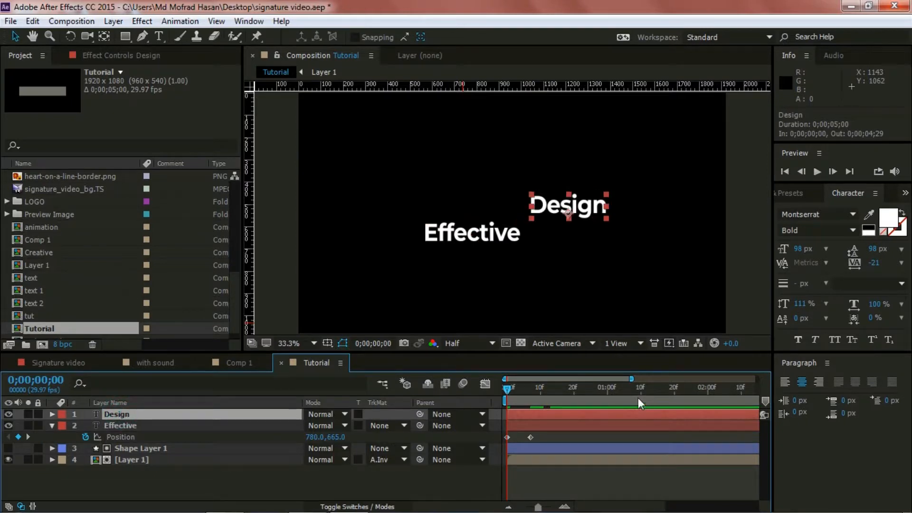
{"action": "left_click_drag", "start_coordinate": [507, 388], "coordinate": [532, 391]}
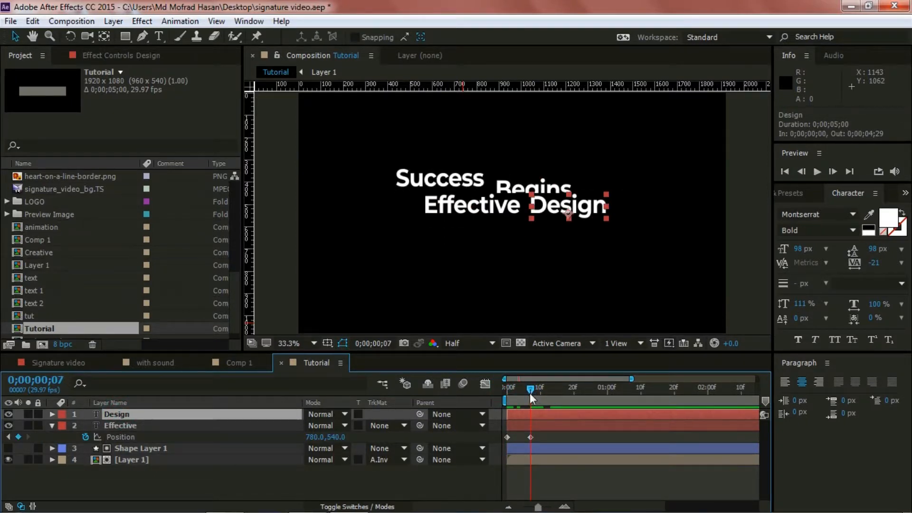
{"action": "key", "text": "p"}
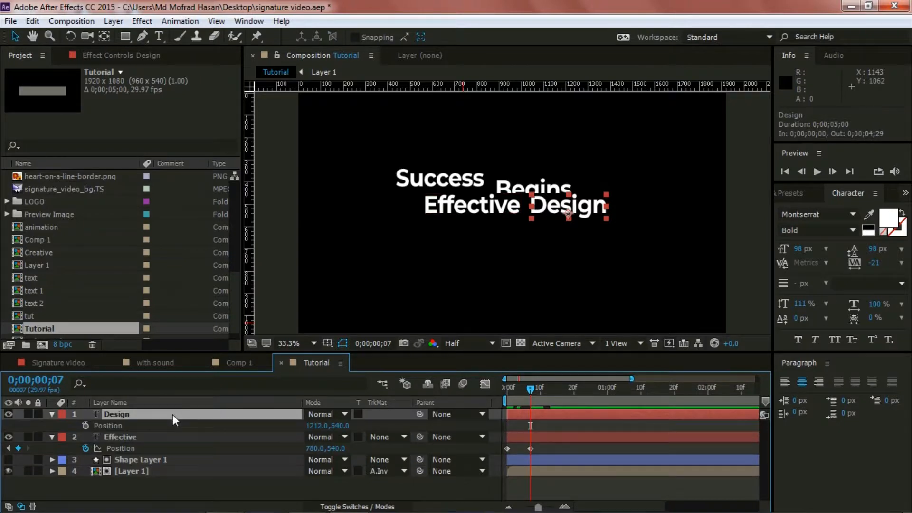
{"action": "left_click", "coordinate": [85, 426]}
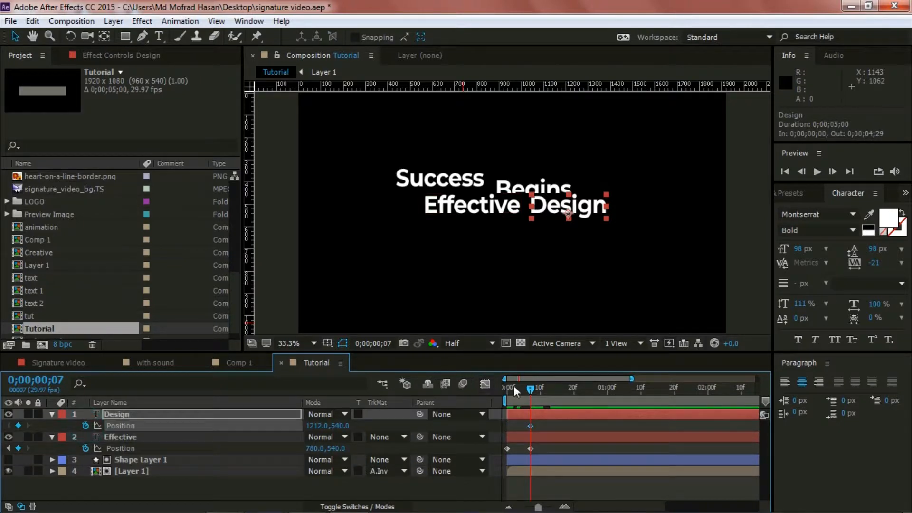
{"action": "left_click_drag", "start_coordinate": [532, 389], "coordinate": [500, 389]}
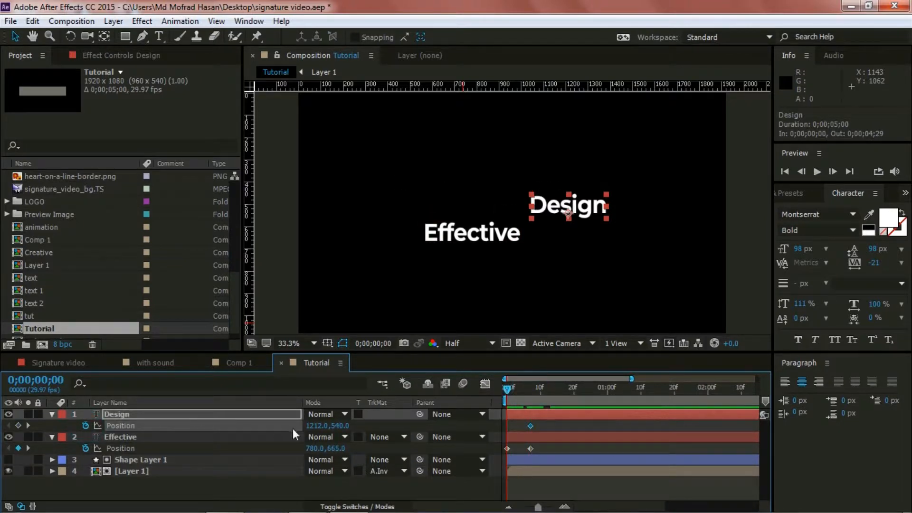
{"action": "left_click_drag", "start_coordinate": [340, 425], "coordinate": [421, 427]}
{"action": "left_click", "coordinate": [293, 493]}
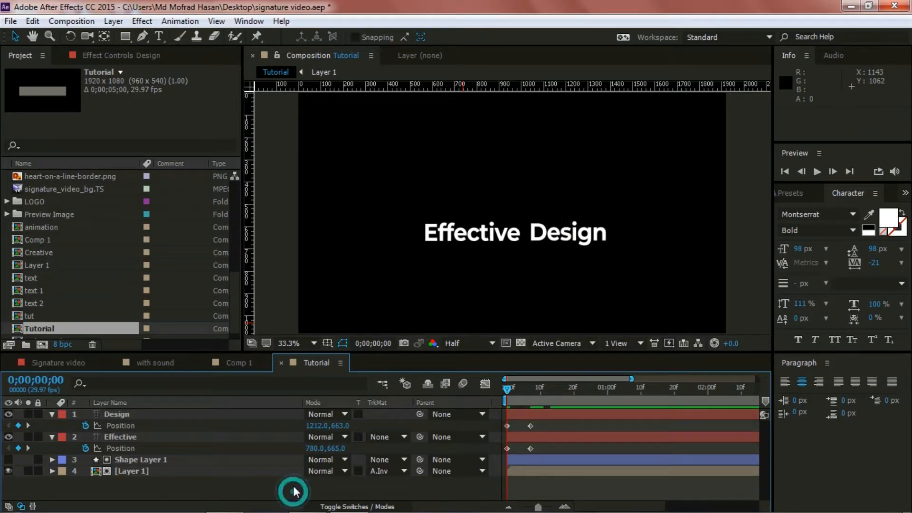
Step: Scrub through the rising text up to frame 0;00;00;15 and collapse the Design and Effective layer properties
{"action": "left_click_drag", "start_coordinate": [507, 392], "coordinate": [557, 381]}
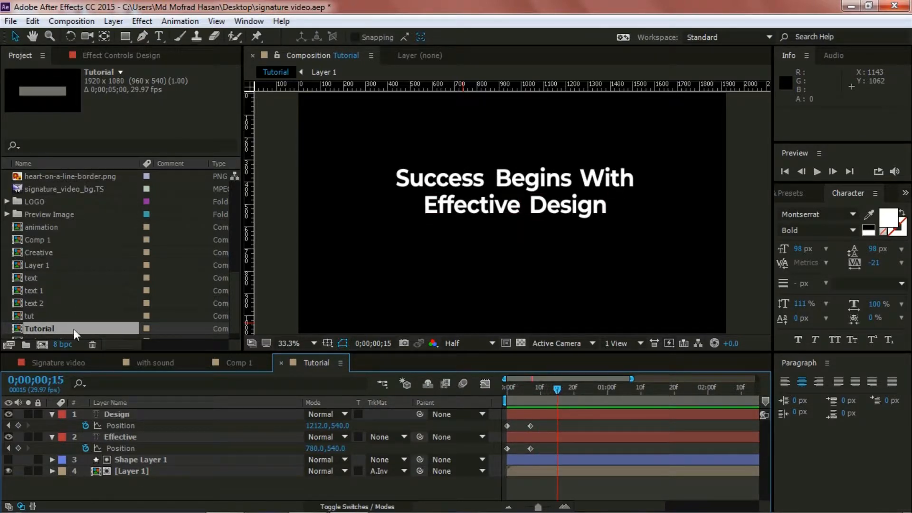
{"action": "left_click", "coordinate": [52, 414]}
{"action": "left_click", "coordinate": [52, 426]}
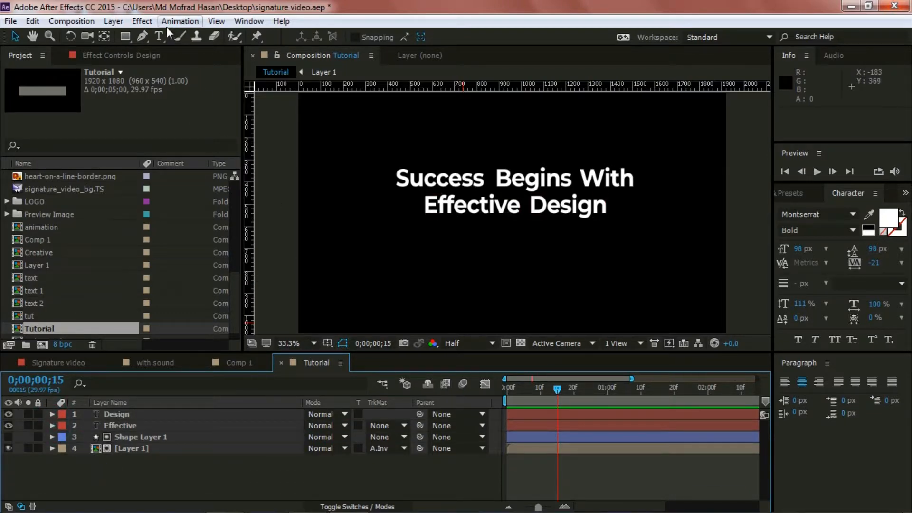
Step: Draw a rectangle shape about 1128 by 222 px directly beneath "Effective Design" and nudge it up to position 960, 528
{"action": "left_click", "coordinate": [126, 36]}
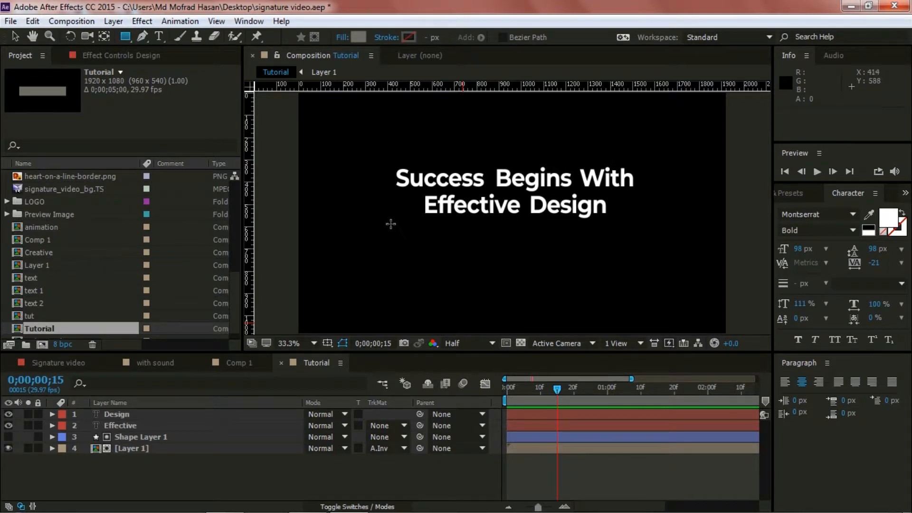
{"action": "left_click_drag", "start_coordinate": [389, 223], "coordinate": [640, 273]}
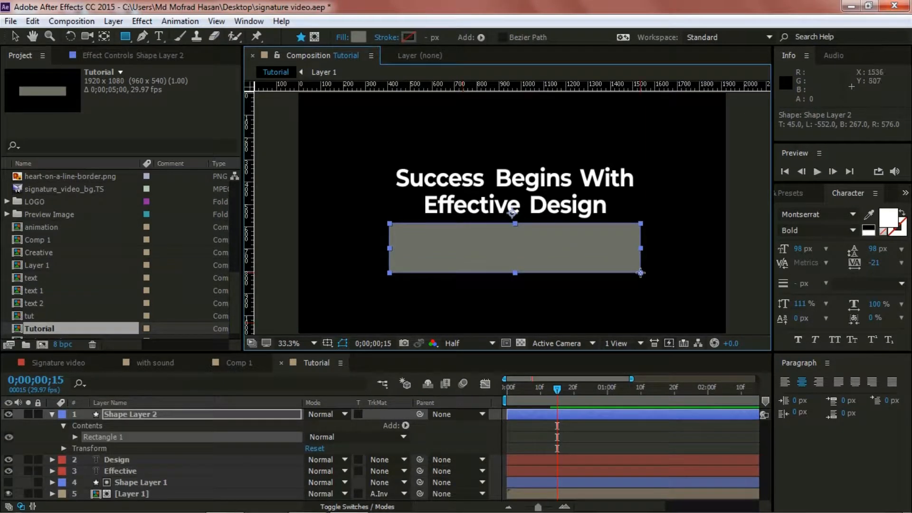
{"action": "key", "text": "Up"}
{"action": "key", "text": "Up"}
{"action": "key", "text": "Up"}
{"action": "key", "text": "Up"}
{"action": "key", "text": "Up"}
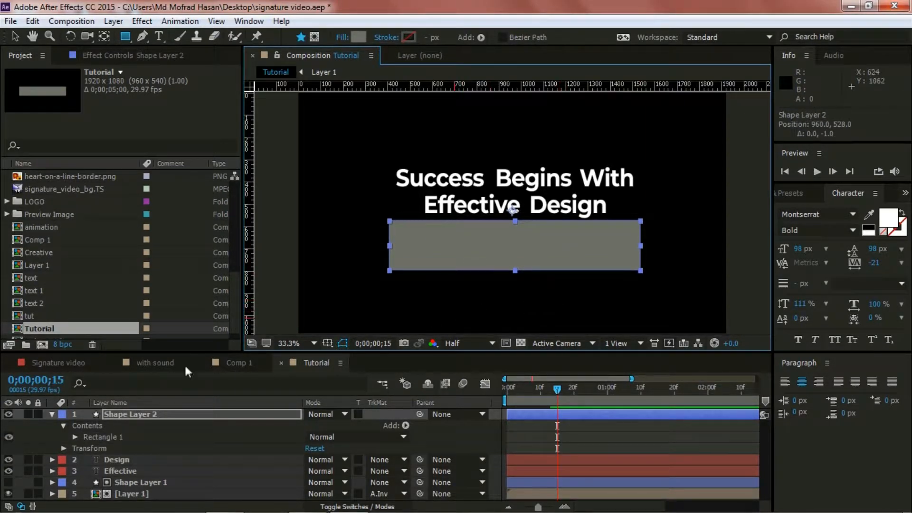
{"action": "left_click", "coordinate": [50, 415]}
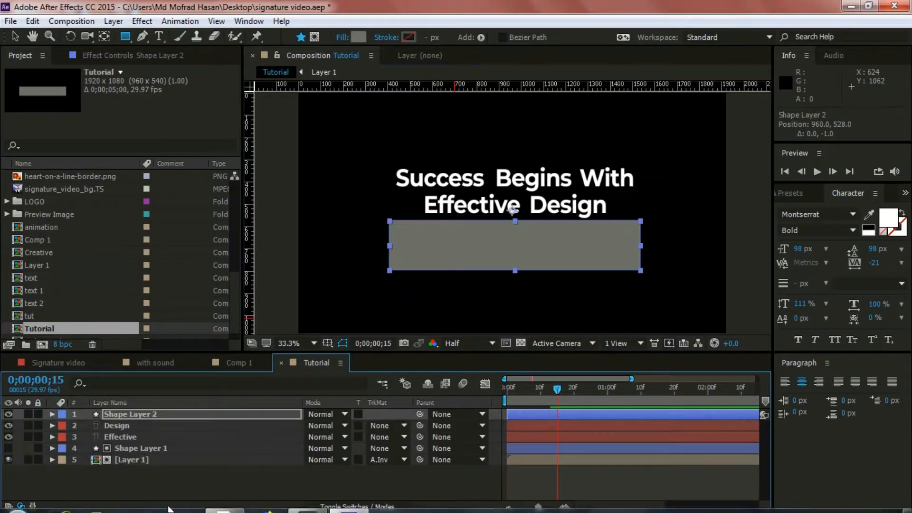
{"action": "left_click", "coordinate": [168, 477]}
Step: Stagger the text layers in time so Effective starts at 0;00;00;02 and Design starts at 0;00;00;09
{"action": "left_click_drag", "start_coordinate": [558, 394], "coordinate": [523, 395]}
{"action": "left_click", "coordinate": [532, 424]}
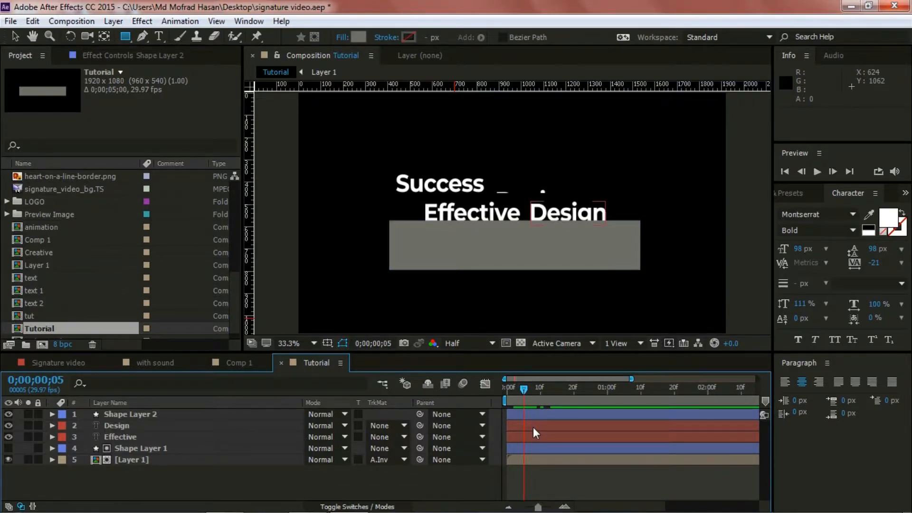
{"action": "left_click_drag", "start_coordinate": [531, 436], "coordinate": [538, 438]}
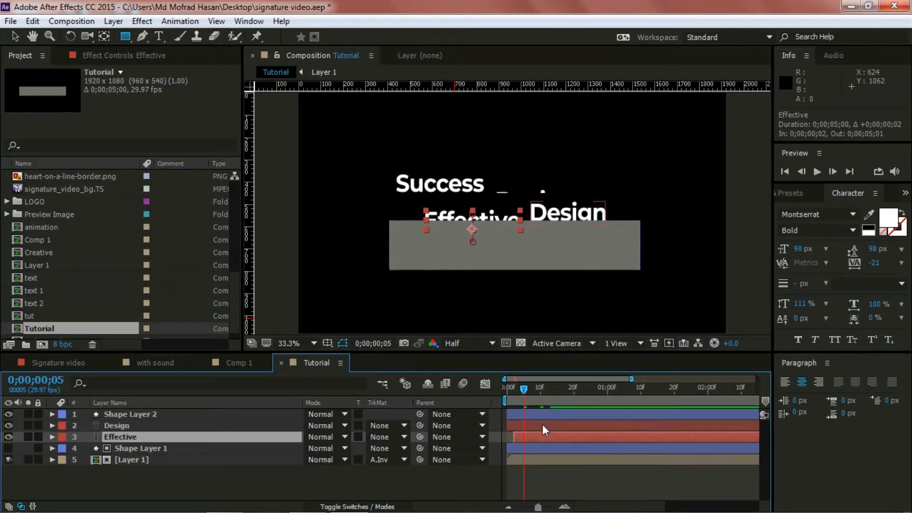
{"action": "left_click_drag", "start_coordinate": [543, 421], "coordinate": [565, 425]}
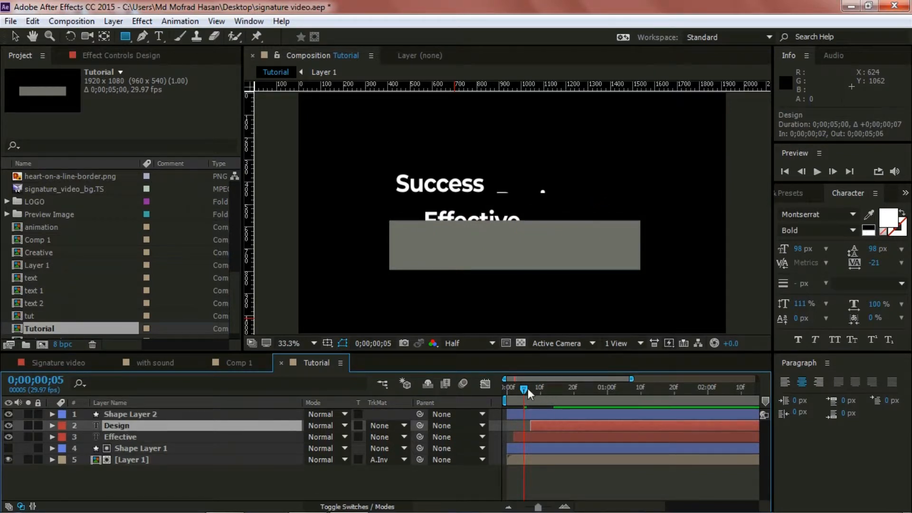
{"action": "left_click_drag", "start_coordinate": [526, 389], "coordinate": [543, 389]}
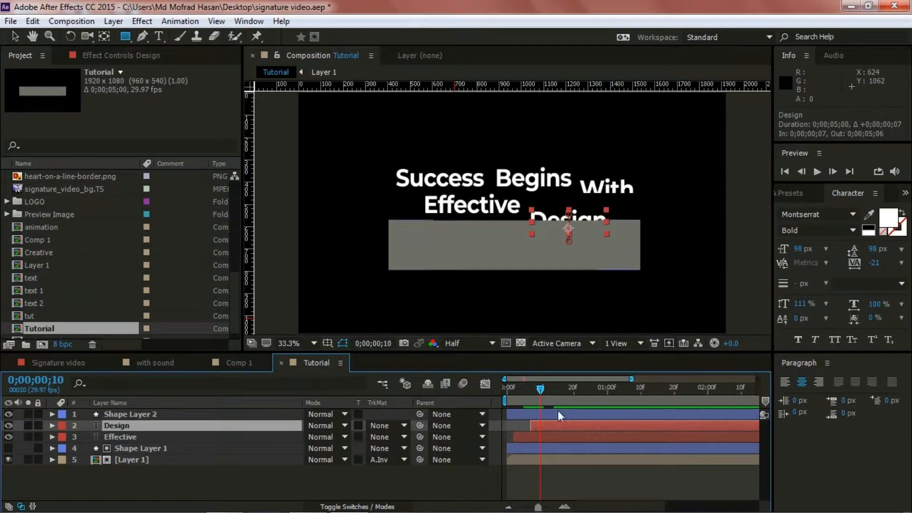
{"action": "left_click_drag", "start_coordinate": [555, 423], "coordinate": [560, 423]}
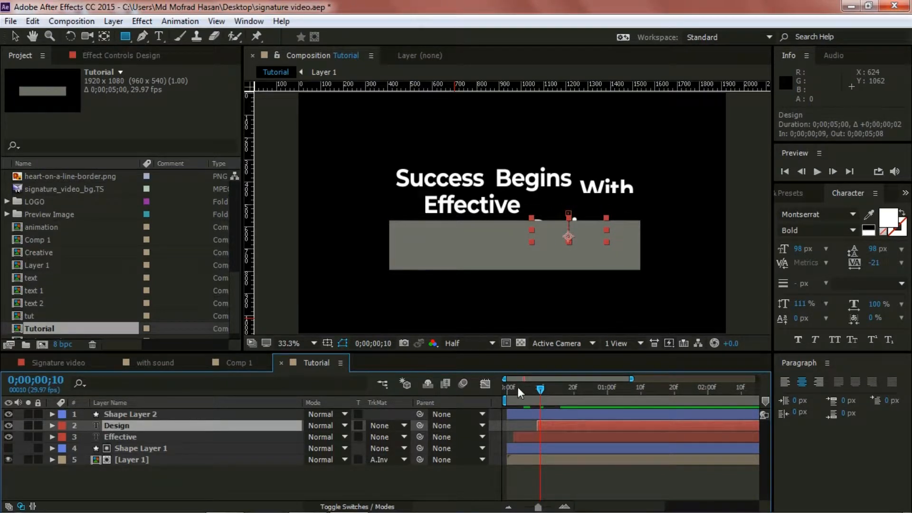
{"action": "left_click_drag", "start_coordinate": [540, 390], "coordinate": [568, 383]}
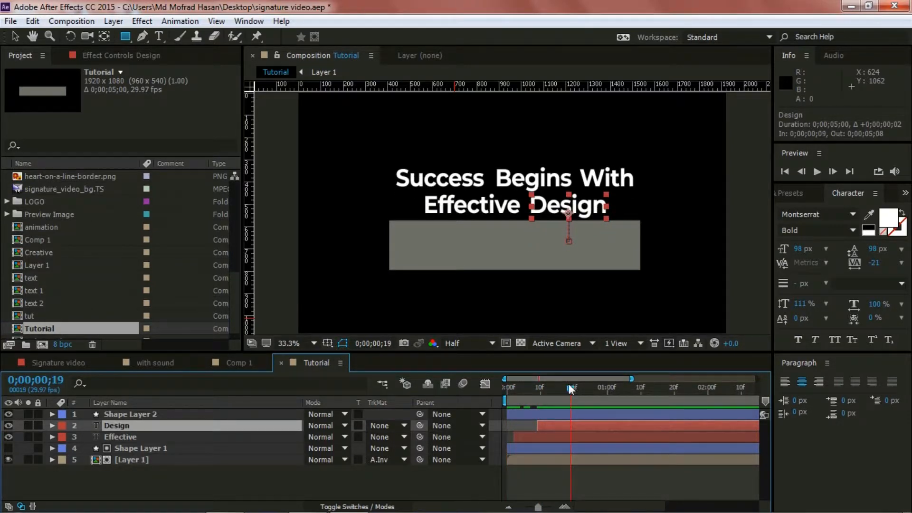
Step: Reveal the keyframes of the Design and Effective layers and apply Easy Ease to both Effective position keyframes
{"action": "left_click", "coordinate": [130, 436], "text": "ctrl"}
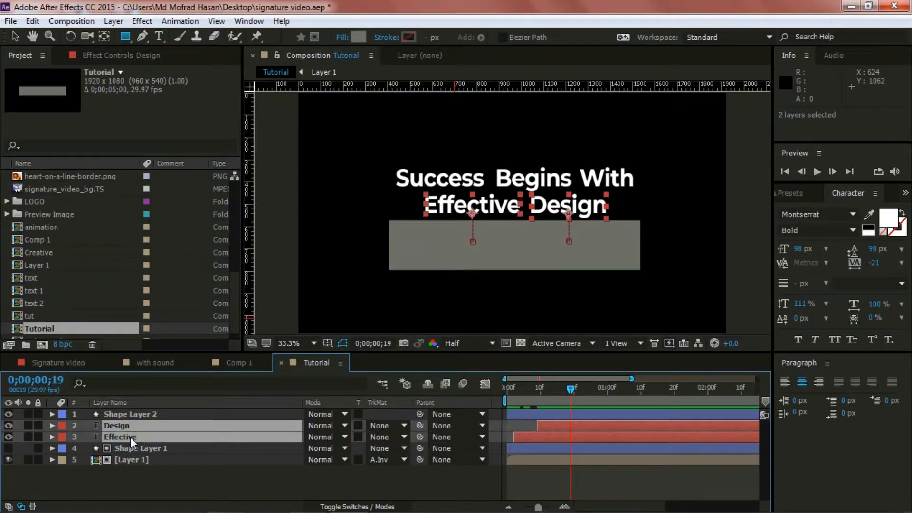
{"action": "key", "text": "u"}
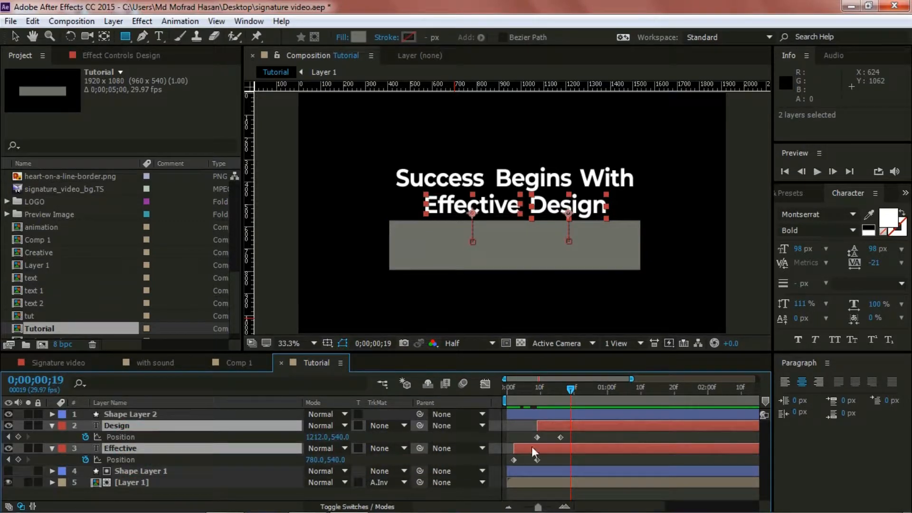
{"action": "left_click_drag", "start_coordinate": [554, 457], "coordinate": [506, 460]}
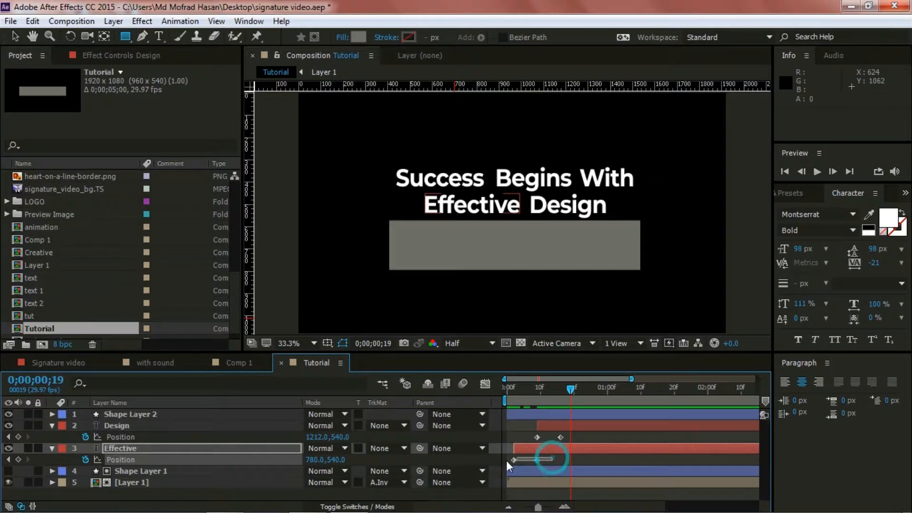
{"action": "right_click", "coordinate": [538, 459]}
{"action": "mouse_move", "coordinate": [564, 452]}
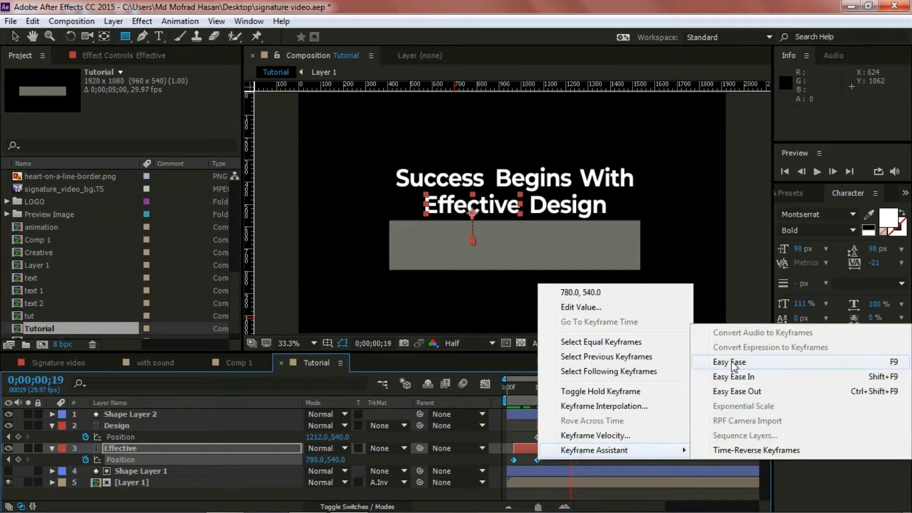
{"action": "left_click", "coordinate": [741, 421]}
Step: Apply Easy Ease to both position keyframes of the Design layer
{"action": "left_click_drag", "start_coordinate": [566, 434], "coordinate": [534, 441]}
{"action": "right_click", "coordinate": [537, 437]}
{"action": "mouse_move", "coordinate": [610, 430]}
{"action": "left_click", "coordinate": [361, 339]}
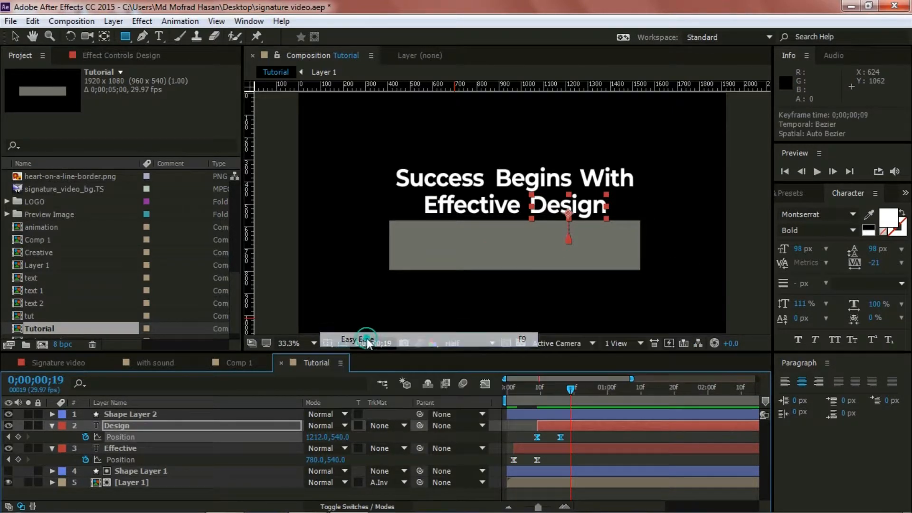
Step: Collapse the Design and Effective layers and pre-compose the two together into a new composition named "Layer 2"
{"action": "left_click", "coordinate": [51, 425]}
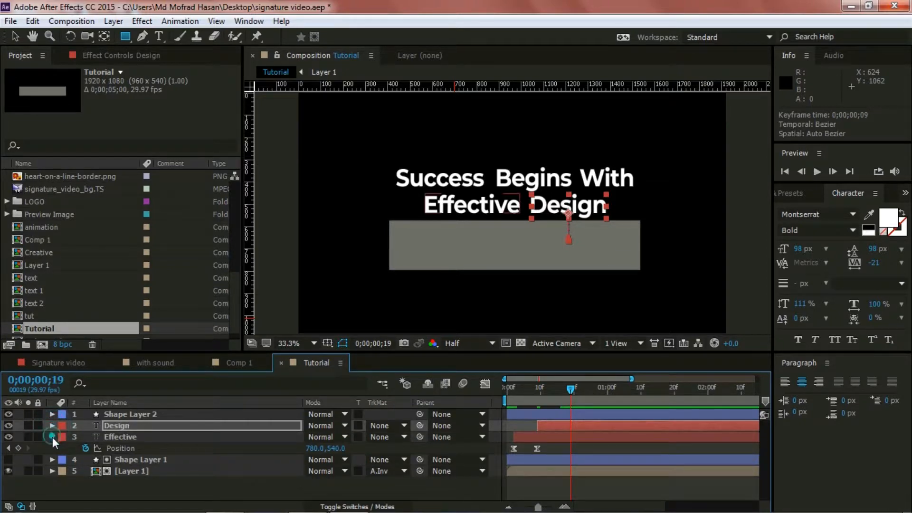
{"action": "left_click", "coordinate": [53, 437]}
{"action": "left_click", "coordinate": [153, 485]}
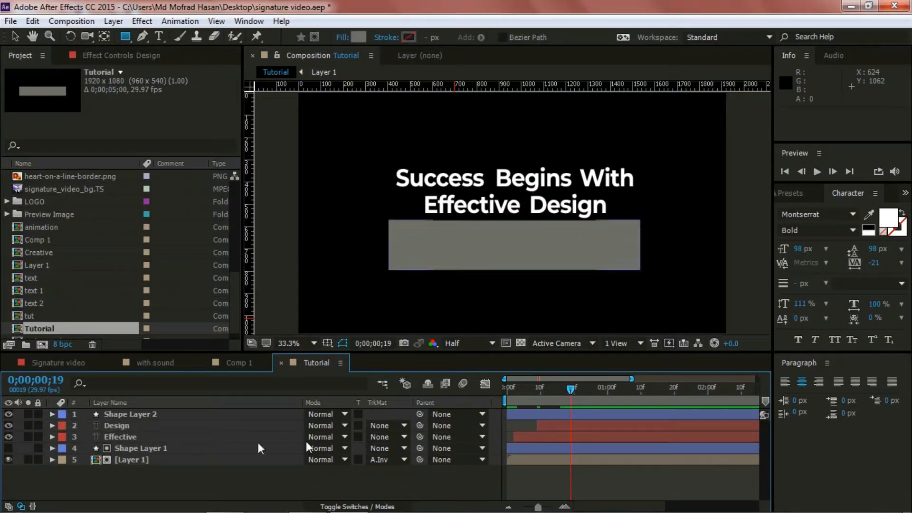
{"action": "left_click", "coordinate": [126, 435]}
{"action": "left_click", "coordinate": [121, 426], "text": "ctrl"}
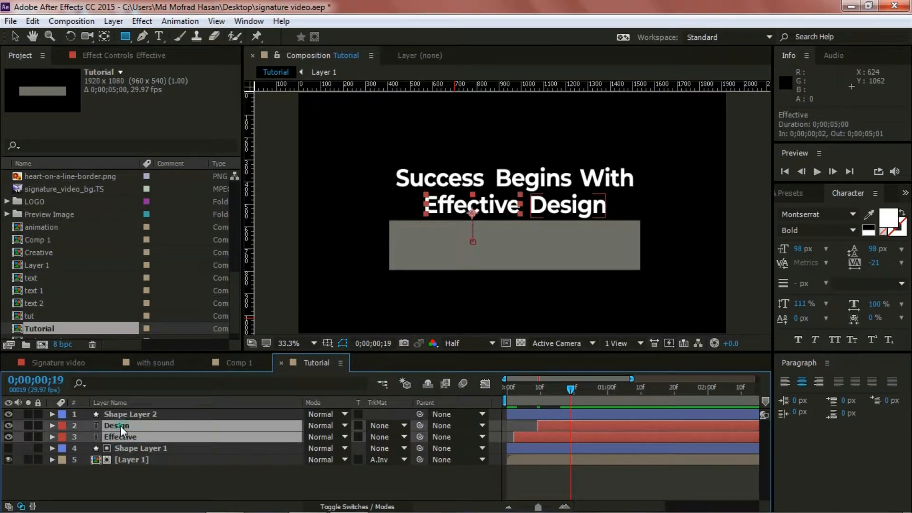
{"action": "key", "text": "ctrl+shift+c"}
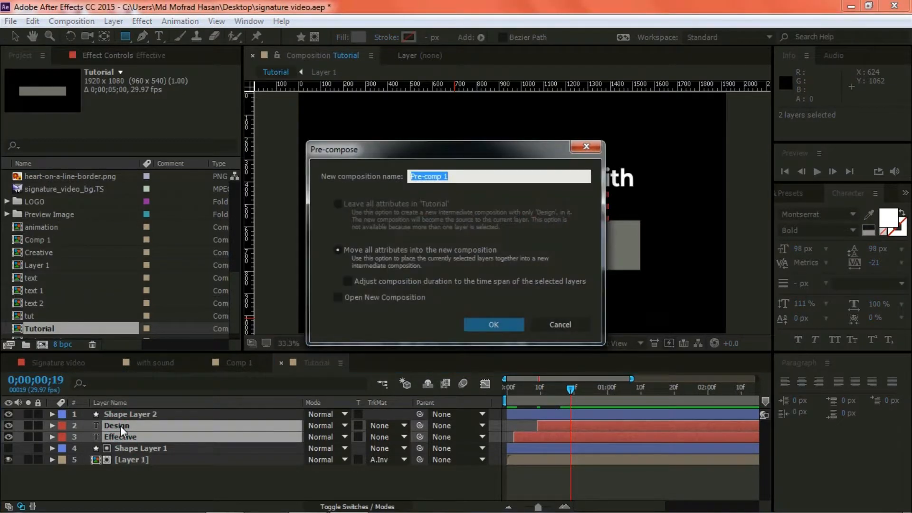
{"action": "type", "text": "Layer 2"}
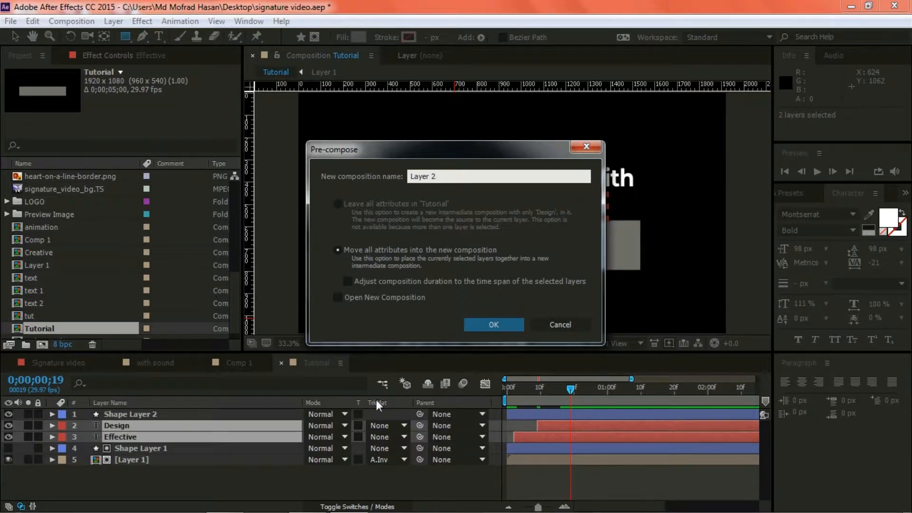
{"action": "left_click", "coordinate": [506, 324]}
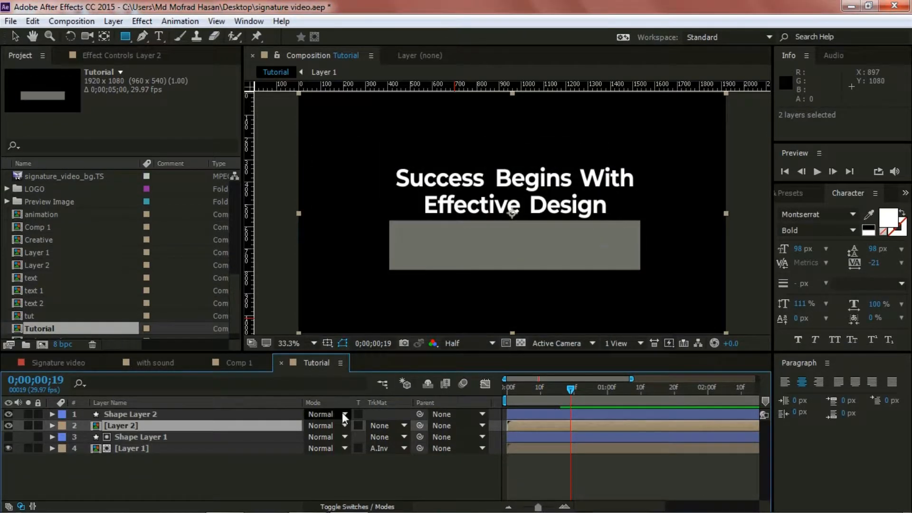
Step: Set Layer 2's track matte to Alpha Inverted Matte "Shape Layer 2" and preview the animation from the start
{"action": "left_click", "coordinate": [404, 426]}
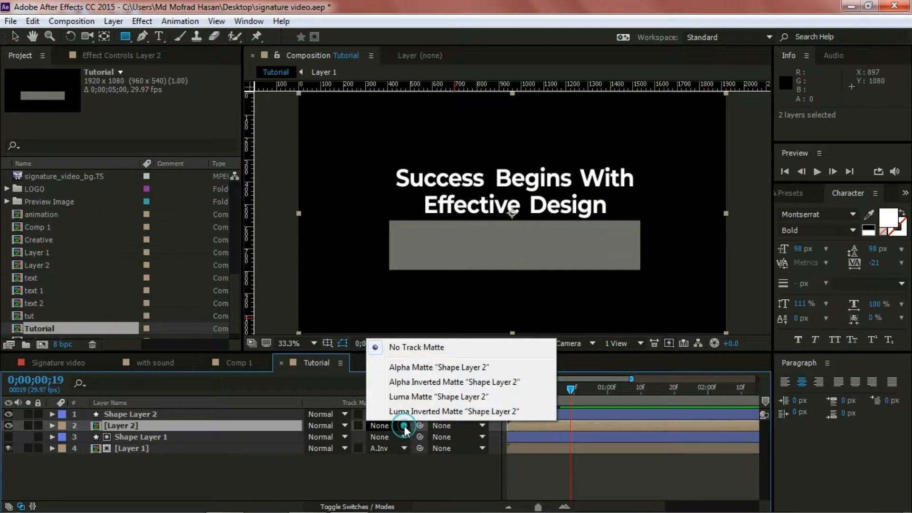
{"action": "left_click", "coordinate": [432, 382]}
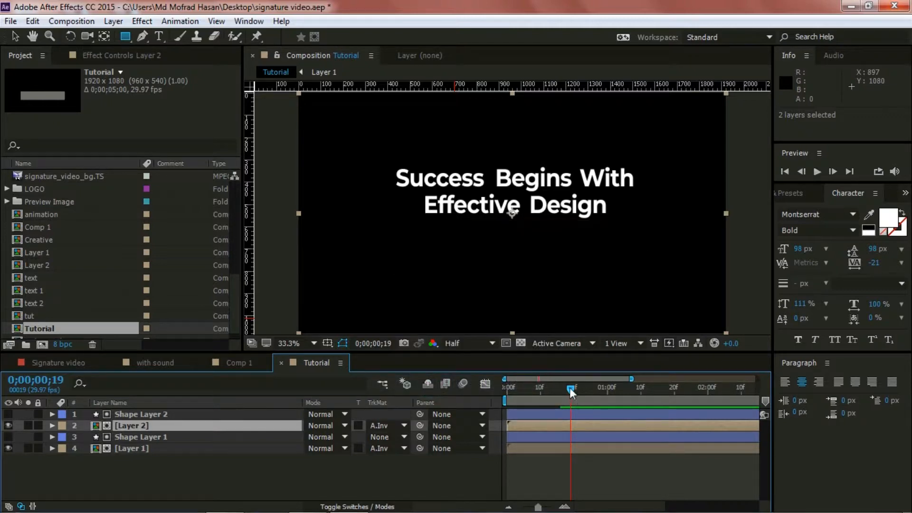
{"action": "left_click_drag", "start_coordinate": [569, 388], "coordinate": [503, 387]}
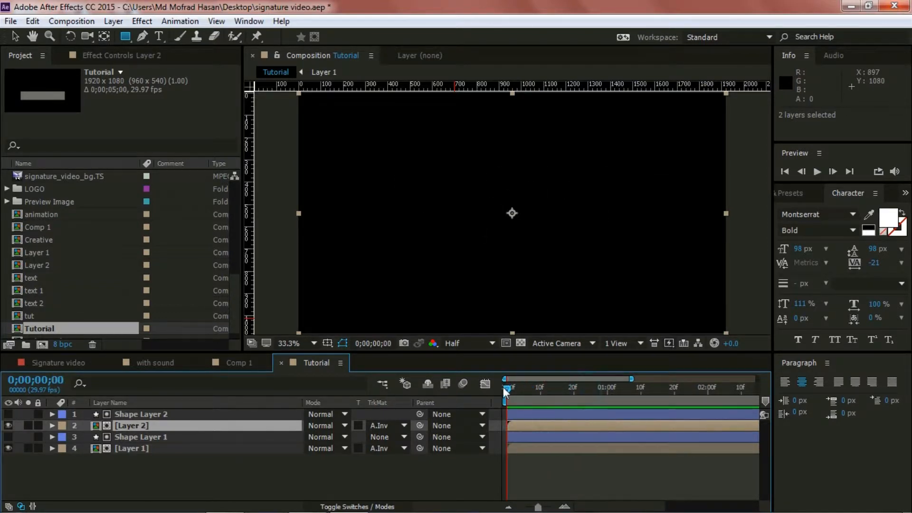
{"action": "left_click", "coordinate": [817, 171]}
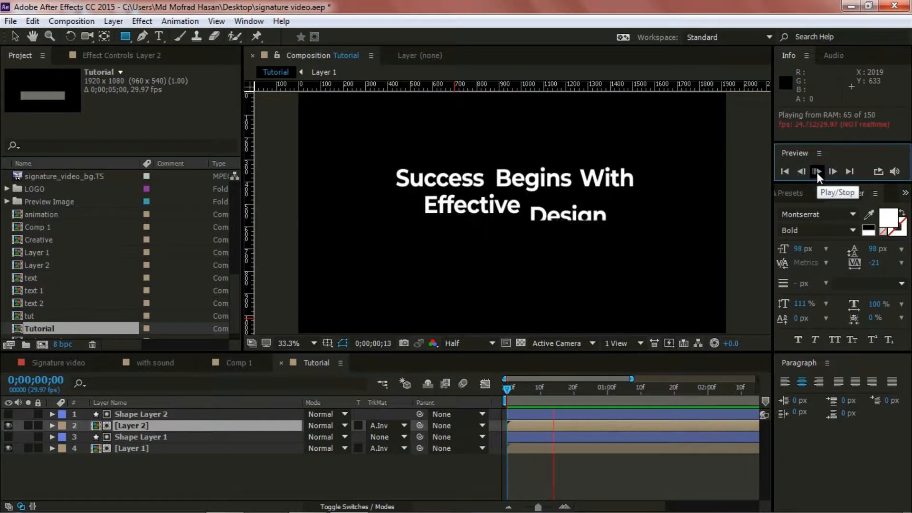
{"action": "left_click", "coordinate": [787, 172]}
Step: Move the current time to 0;00;00;23, deselect all layers and place a horizontal guide at about 615 px beneath "Effective Design"
{"action": "left_click_drag", "start_coordinate": [510, 386], "coordinate": [583, 387]}
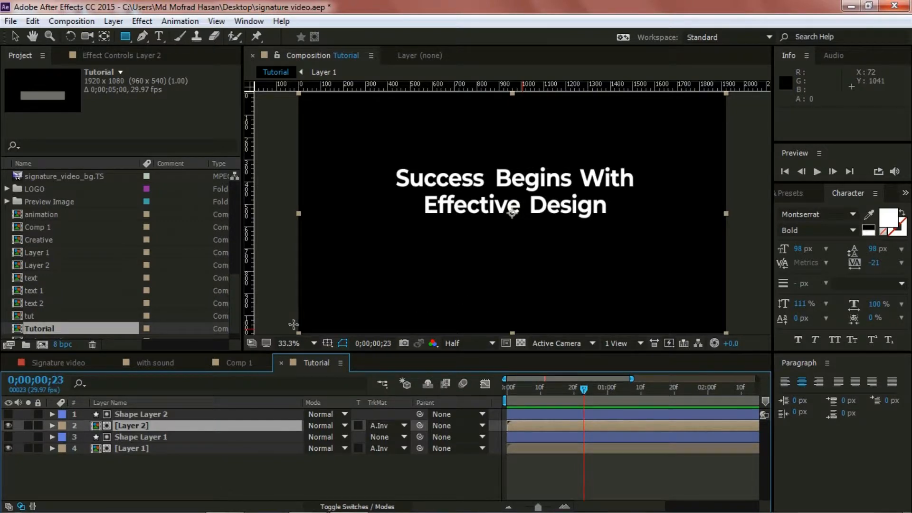
{"action": "left_click", "coordinate": [142, 37]}
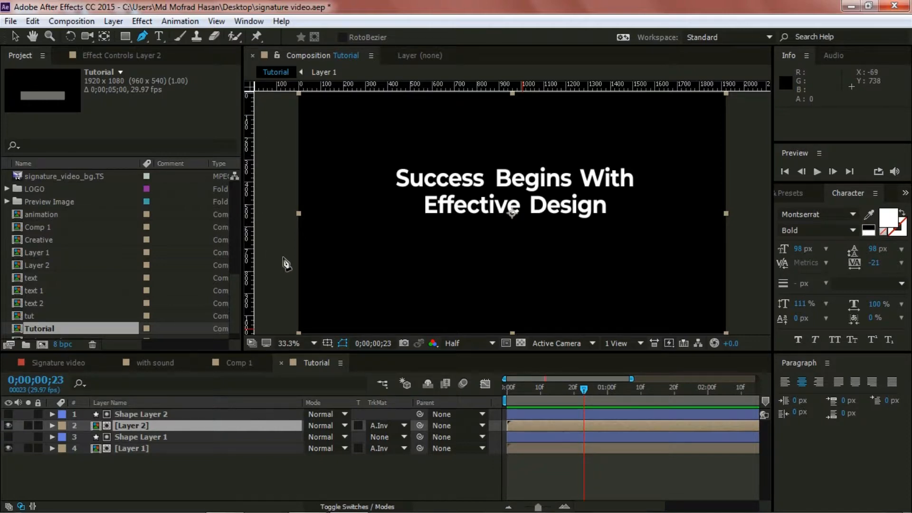
{"action": "left_click", "coordinate": [14, 35]}
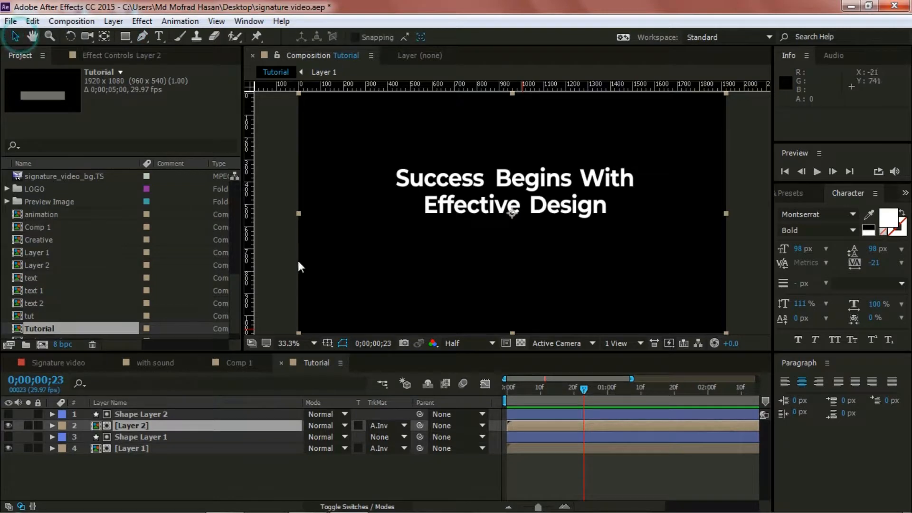
{"action": "left_click", "coordinate": [281, 257]}
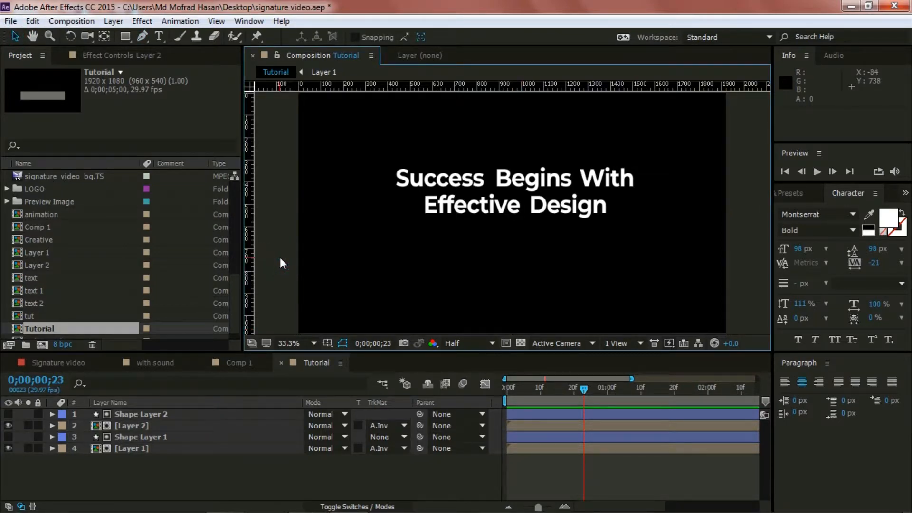
{"action": "key", "text": "ctrl+r"}
{"action": "key", "text": "ctrl+r"}
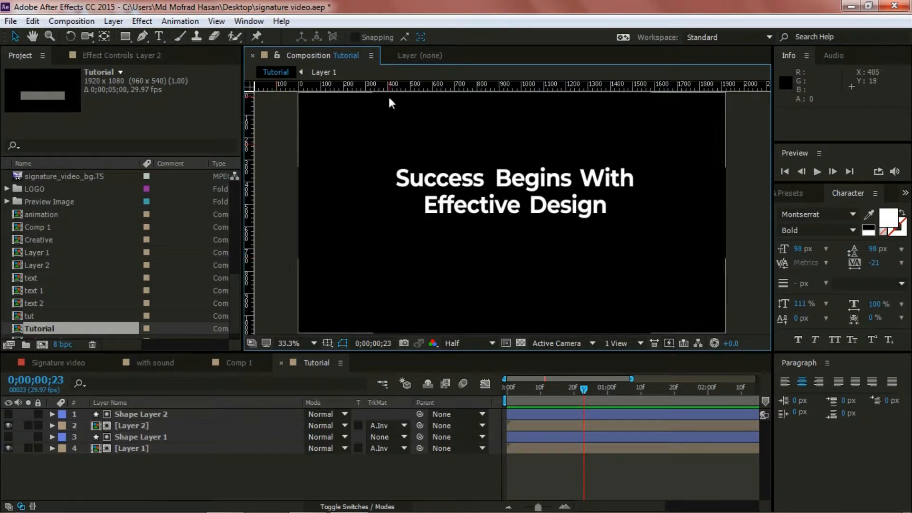
{"action": "left_click_drag", "start_coordinate": [386, 87], "coordinate": [390, 230]}
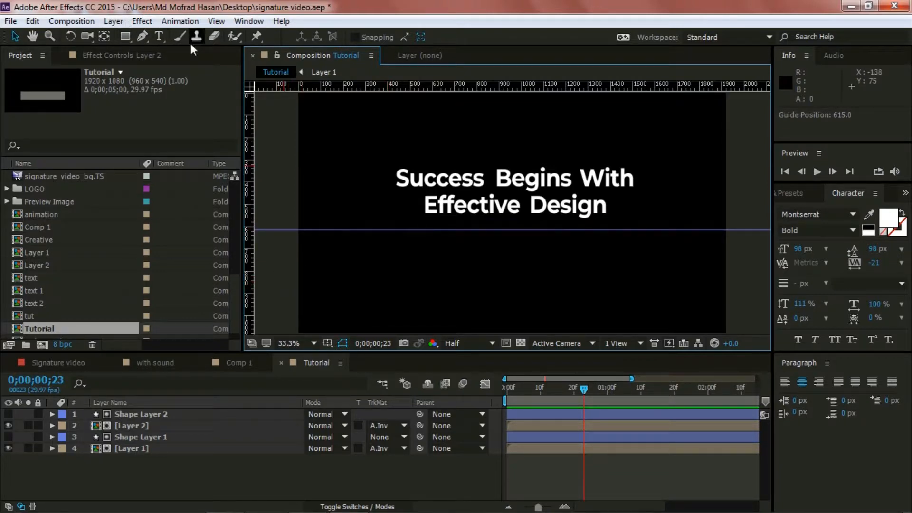
Step: Draw a straight horizontal Pen path just above the guide, from about x 447 to x 1510 at y 597
{"action": "left_click", "coordinate": [142, 36]}
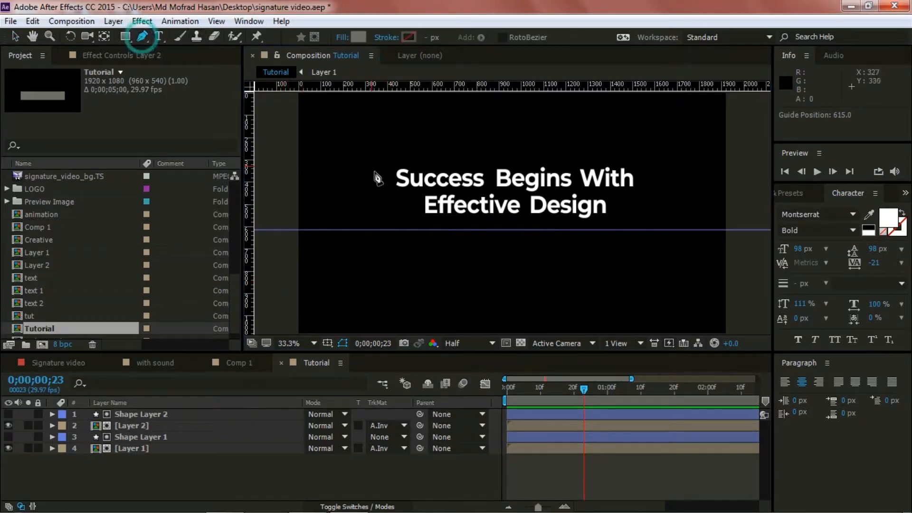
{"action": "left_click", "coordinate": [393, 226]}
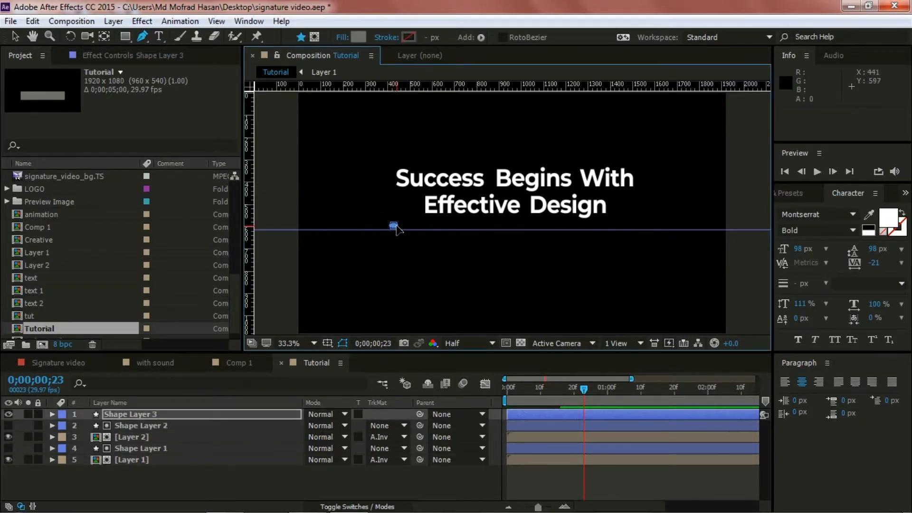
{"action": "key", "text": "ctrl+z"}
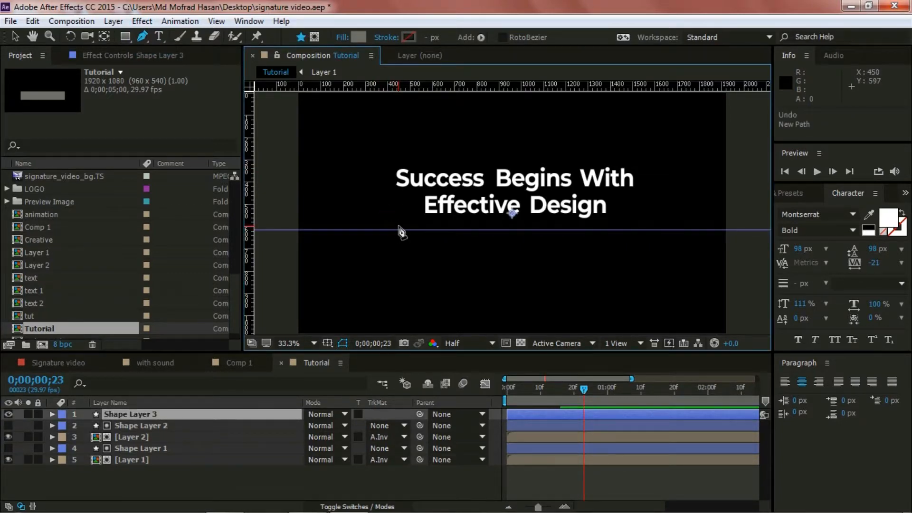
{"action": "left_click", "coordinate": [397, 225]}
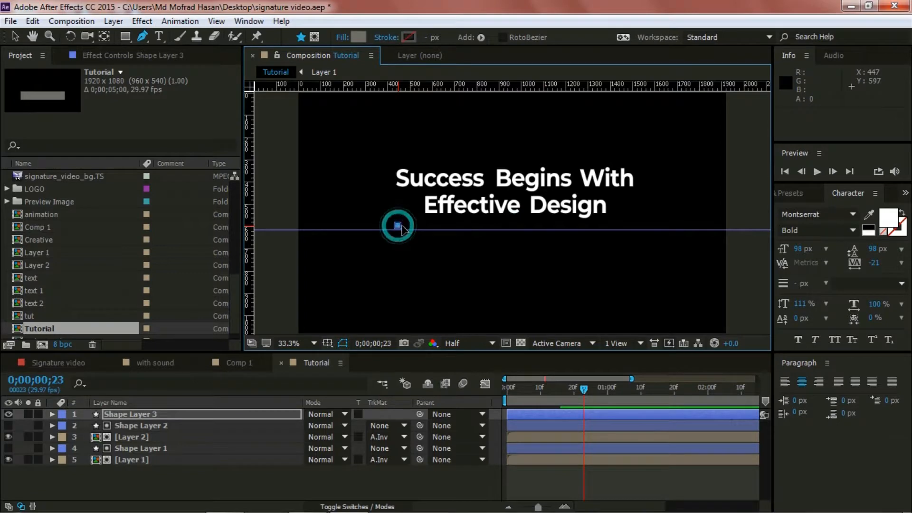
{"action": "left_click", "coordinate": [635, 226]}
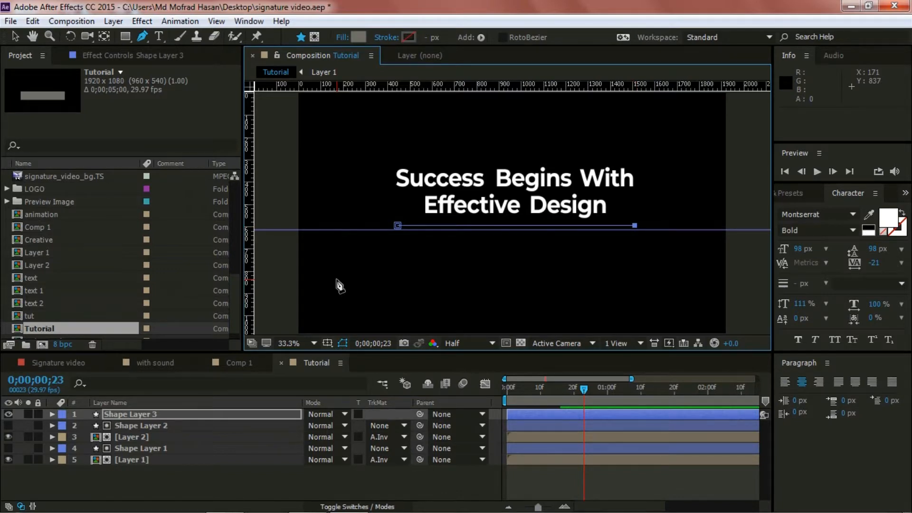
Step: Give the new path a solid white stroke and deselect it
{"action": "left_click", "coordinate": [386, 37]}
{"action": "left_click", "coordinate": [404, 211]}
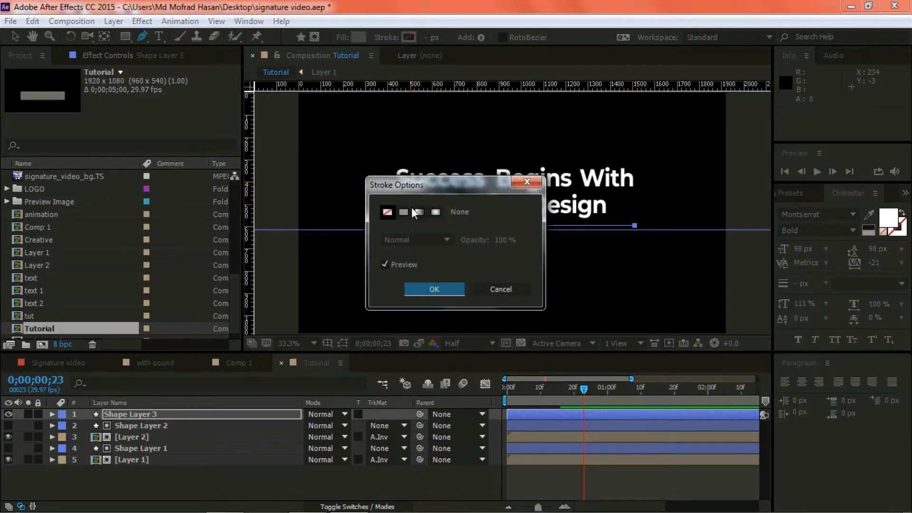
{"action": "left_click", "coordinate": [429, 286]}
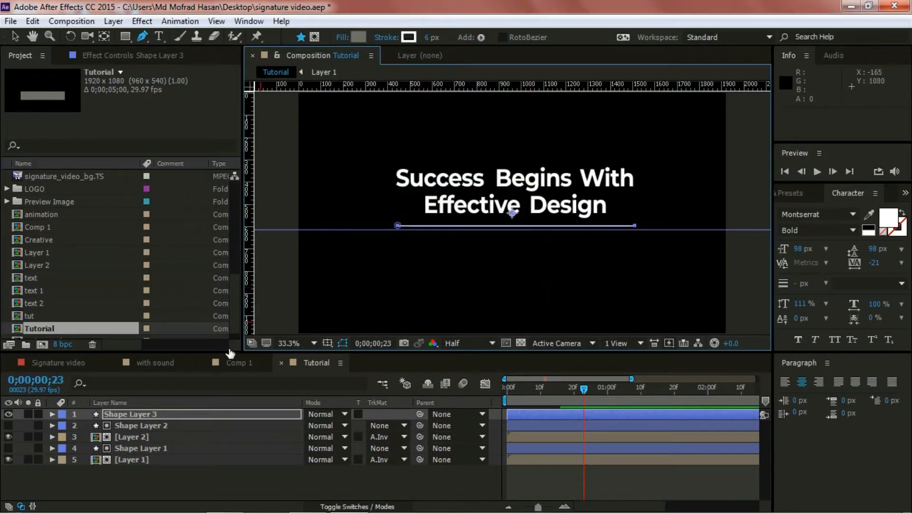
{"action": "left_click", "coordinate": [17, 38]}
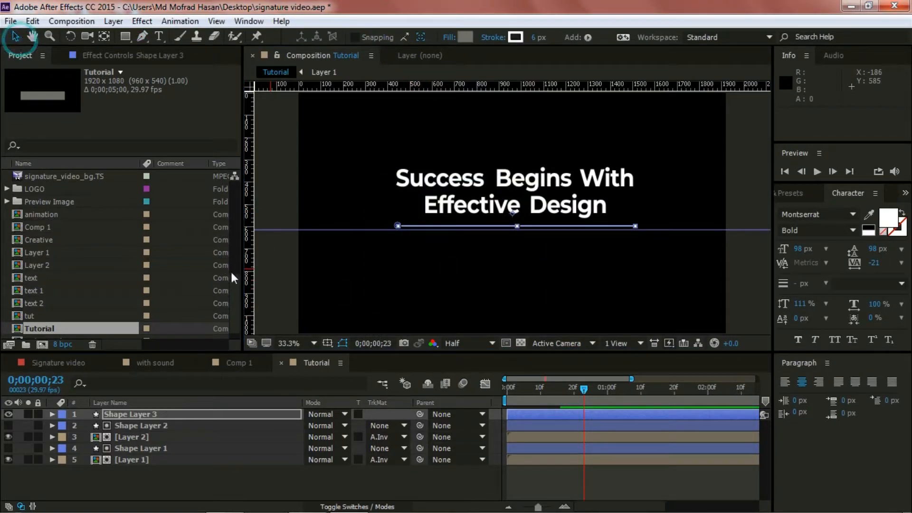
{"action": "left_click", "coordinate": [278, 298]}
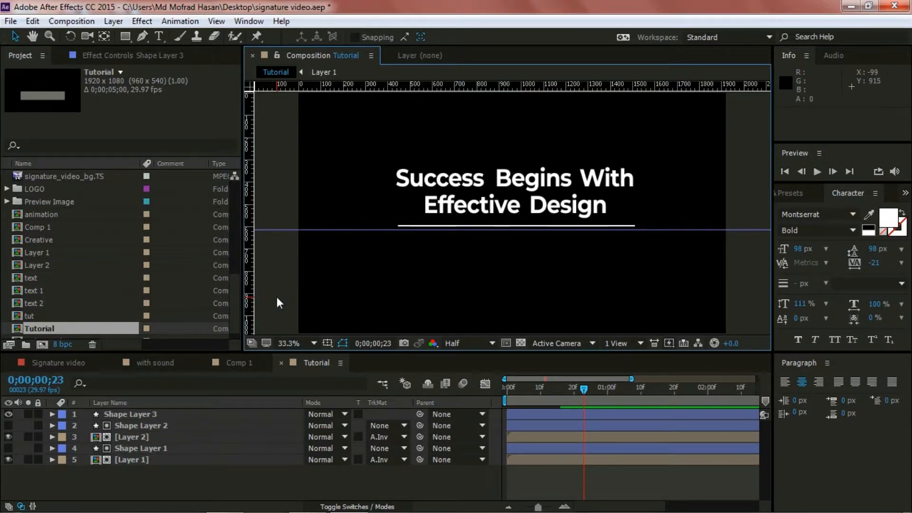
Step: Rename Shape Layer 3 as "Line"
{"action": "left_click", "coordinate": [141, 413]}
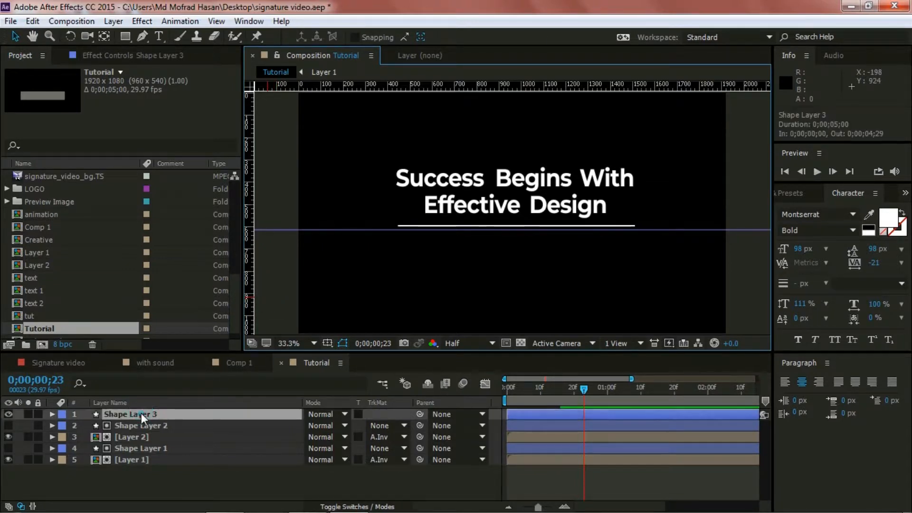
{"action": "right_click", "coordinate": [141, 412]}
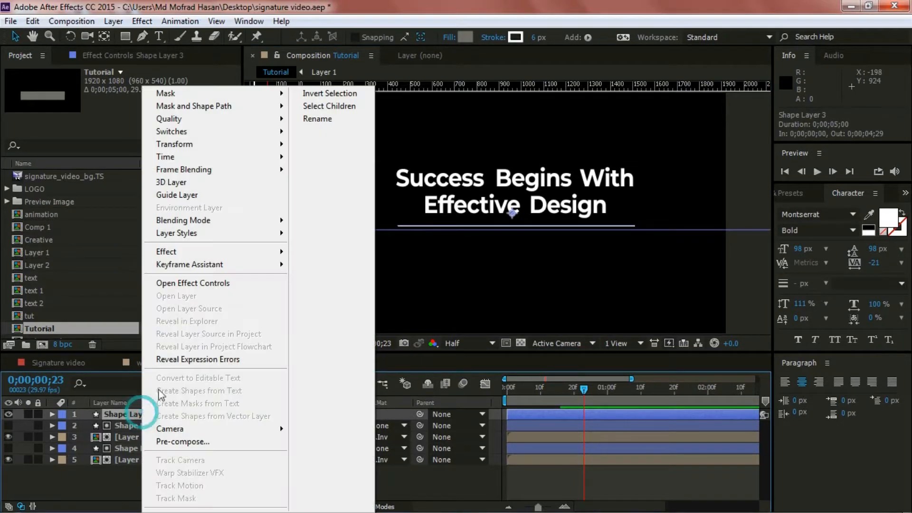
{"action": "left_click", "coordinate": [321, 118]}
{"action": "type", "text": "Line"}
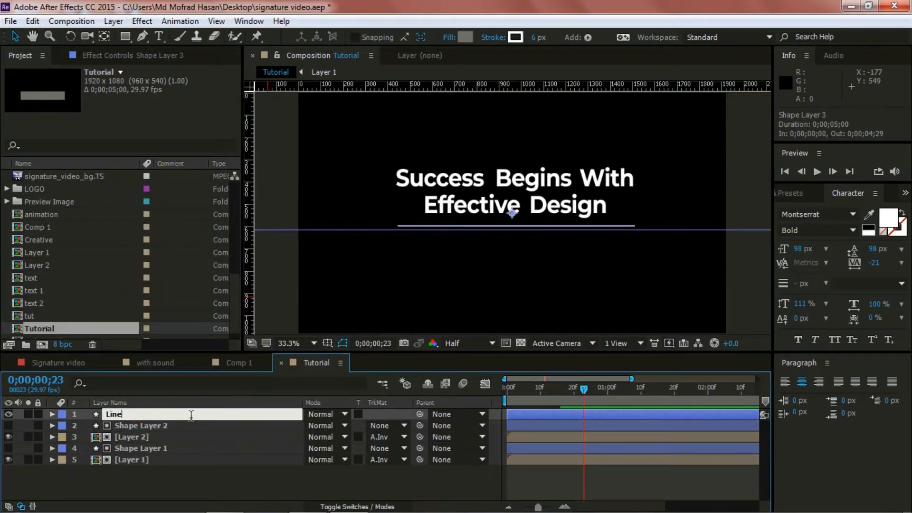
{"action": "left_click", "coordinate": [172, 486]}
Step: Nudge the Line layer up closer to the text, to position 960, 525
{"action": "left_click", "coordinate": [118, 414]}
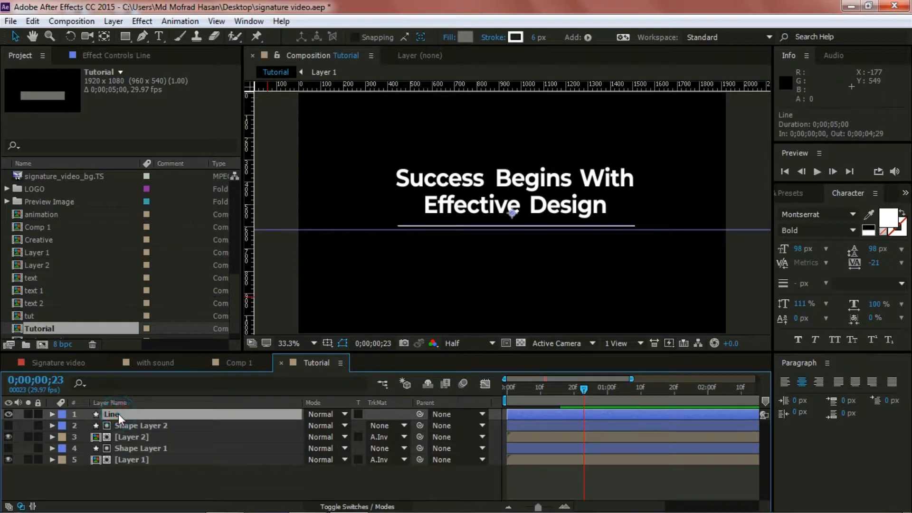
{"action": "key", "text": "Up"}
{"action": "key", "text": "Up"}
{"action": "key", "text": "Up"}
{"action": "key", "text": "Up"}
{"action": "key", "text": "Up"}
{"action": "key", "text": "Up"}
{"action": "key", "text": "Up"}
{"action": "key", "text": "Up"}
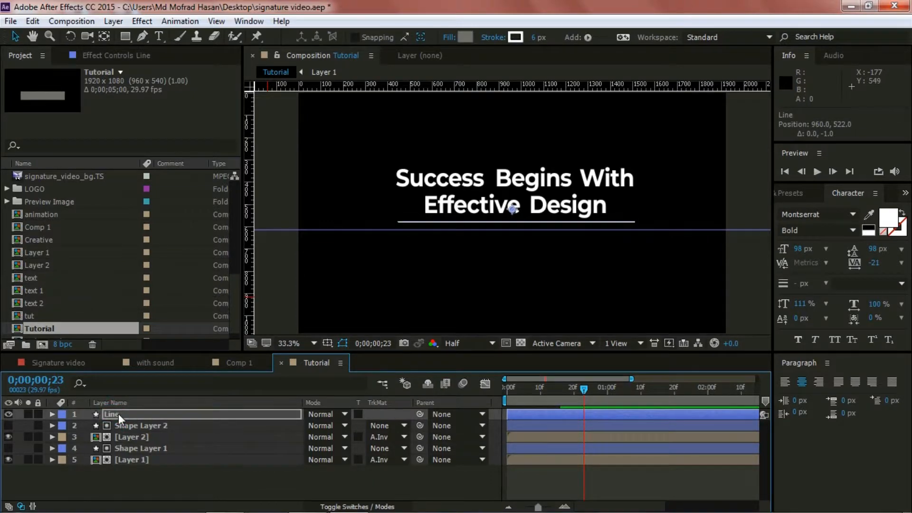
{"action": "key", "text": "Up"}
{"action": "key", "text": "Up"}
{"action": "key", "text": "Up"}
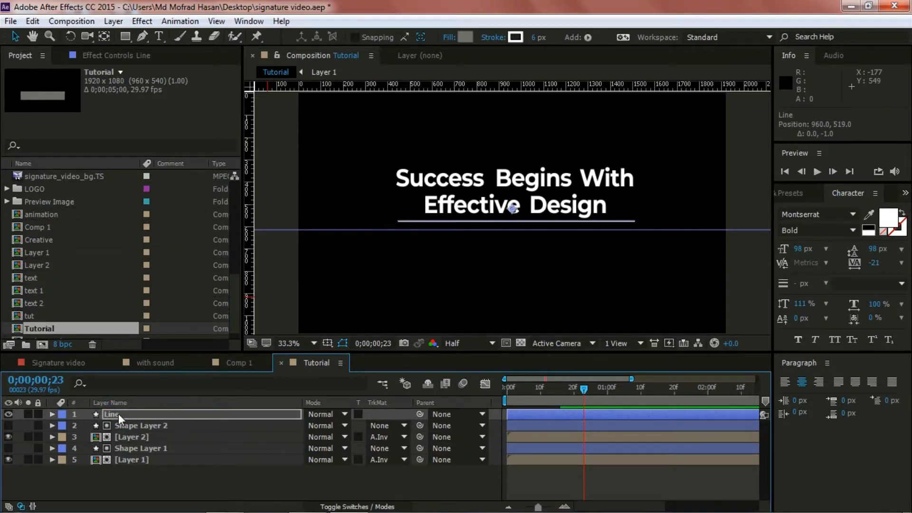
{"action": "key", "text": "Down"}
{"action": "key", "text": "Down"}
{"action": "key", "text": "Down"}
{"action": "key", "text": "Down"}
{"action": "key", "text": "Down"}
{"action": "key", "text": "Down"}
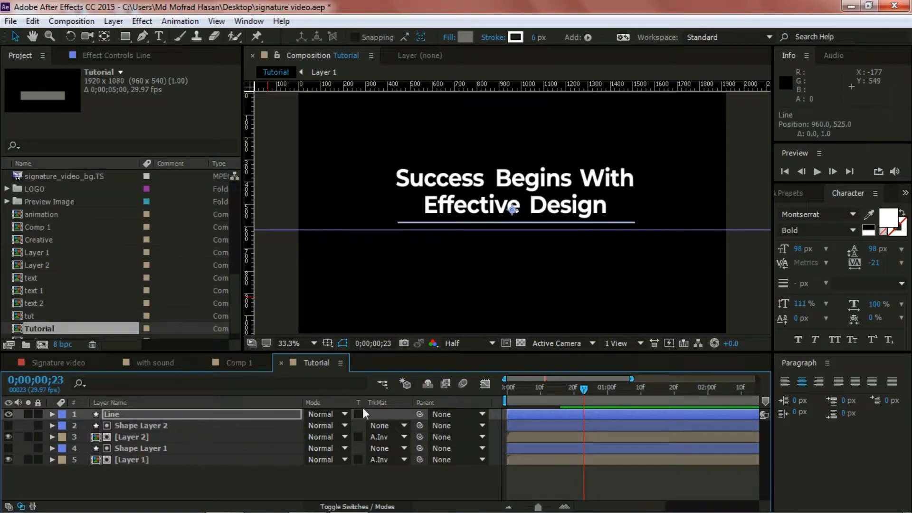
Step: Add Trim Paths to the contents of the Line layer and reveal its Start, End and Offset properties
{"action": "left_click", "coordinate": [52, 414]}
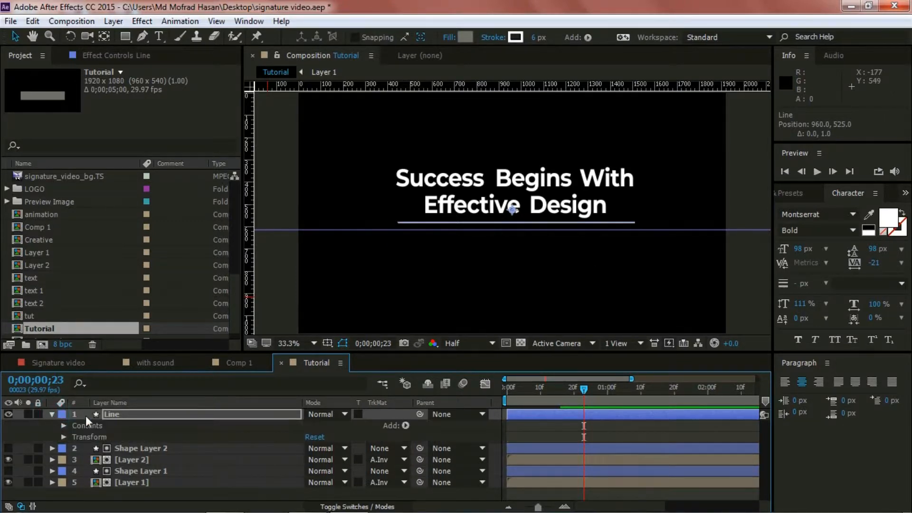
{"action": "left_click", "coordinate": [407, 425]}
{"action": "left_click", "coordinate": [449, 353]}
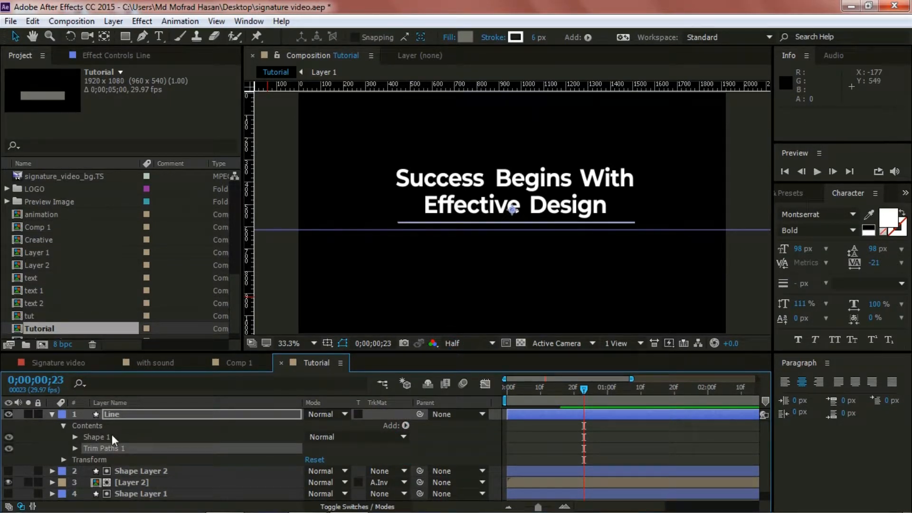
{"action": "left_click", "coordinate": [75, 448]}
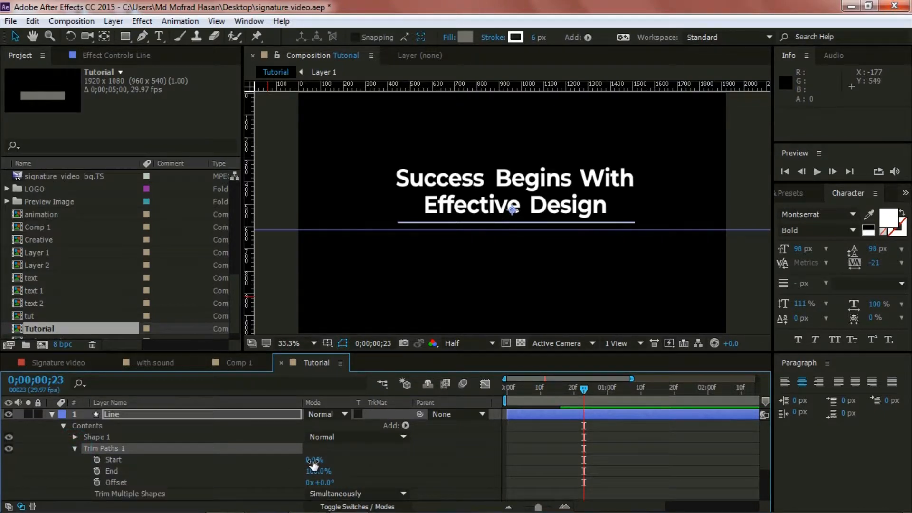
Step: Set the Line layer's Trim Paths Start and End both to 50% at 0;00;00;05 and enable keyframing for both
{"action": "left_click_drag", "start_coordinate": [312, 463], "coordinate": [289, 463]}
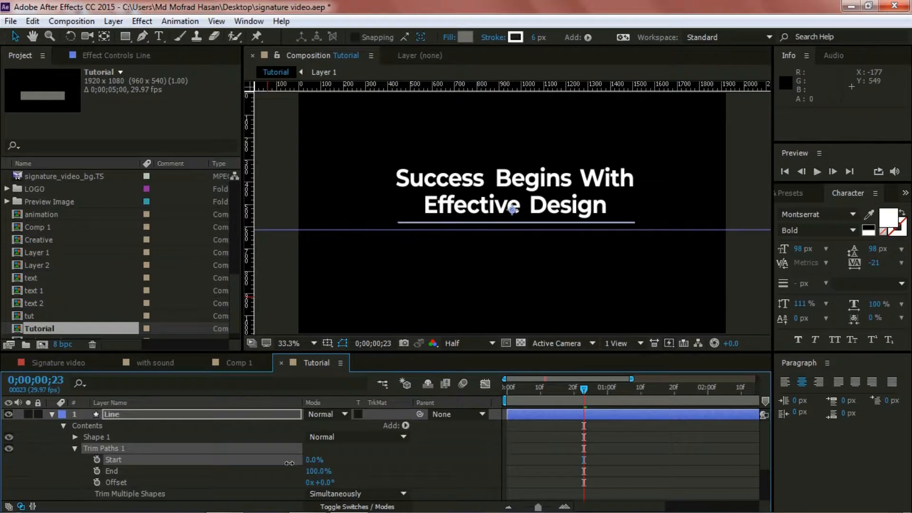
{"action": "left_click_drag", "start_coordinate": [317, 471], "coordinate": [338, 473]}
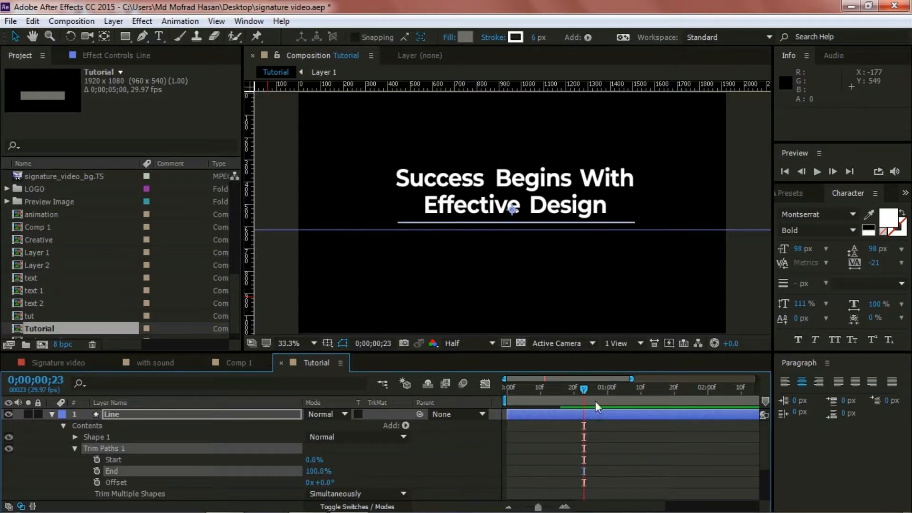
{"action": "left_click_drag", "start_coordinate": [582, 390], "coordinate": [520, 389]}
{"action": "left_click_drag", "start_coordinate": [519, 388], "coordinate": [523, 389]}
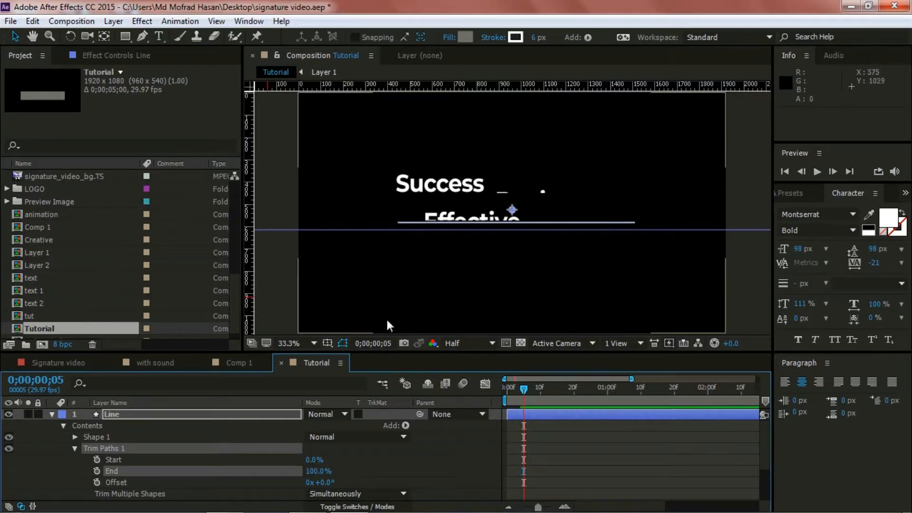
{"action": "left_click", "coordinate": [313, 460]}
{"action": "type", "text": "50"}
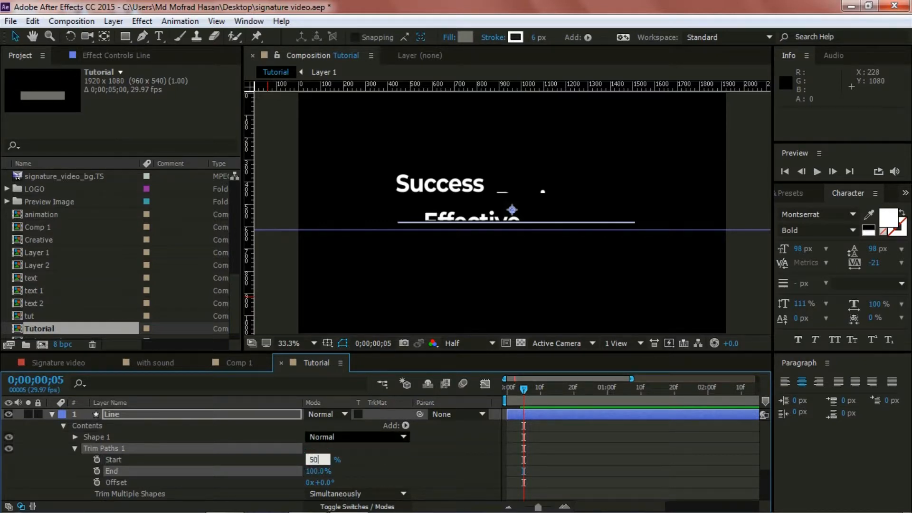
{"action": "left_click", "coordinate": [315, 470]}
{"action": "type", "text": "50"}
{"action": "left_click", "coordinate": [360, 459]}
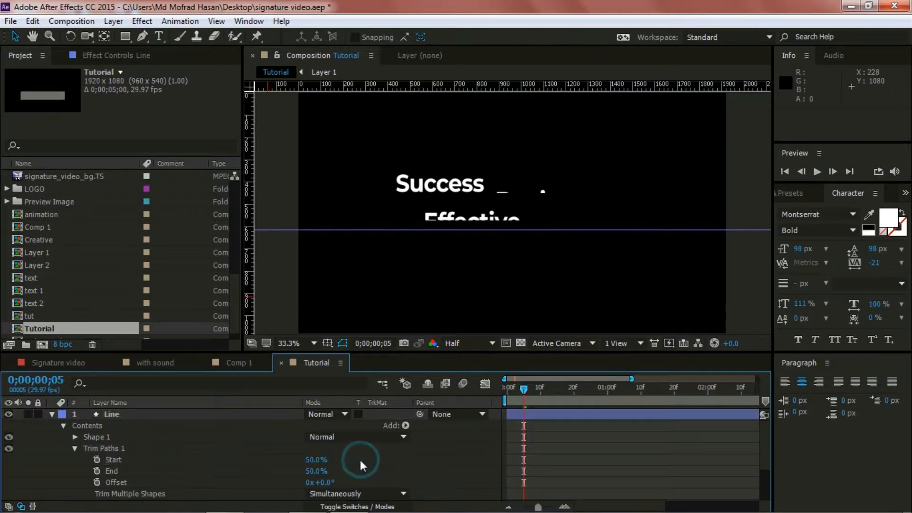
{"action": "left_click", "coordinate": [97, 459]}
{"action": "left_click", "coordinate": [97, 471]}
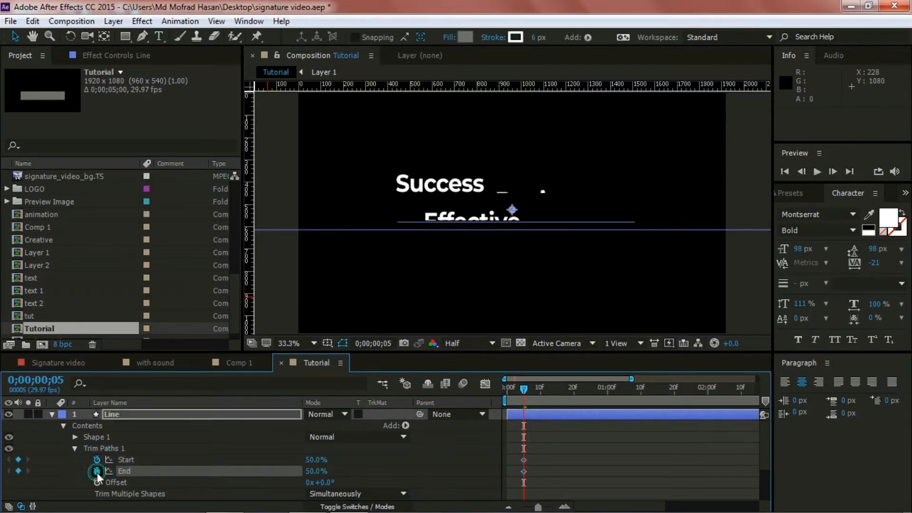
Step: Keyframe the Line layer's Trim Paths at 0;00;00;15 with Start at 0% and End at 100%
{"action": "left_click_drag", "start_coordinate": [524, 389], "coordinate": [557, 389]}
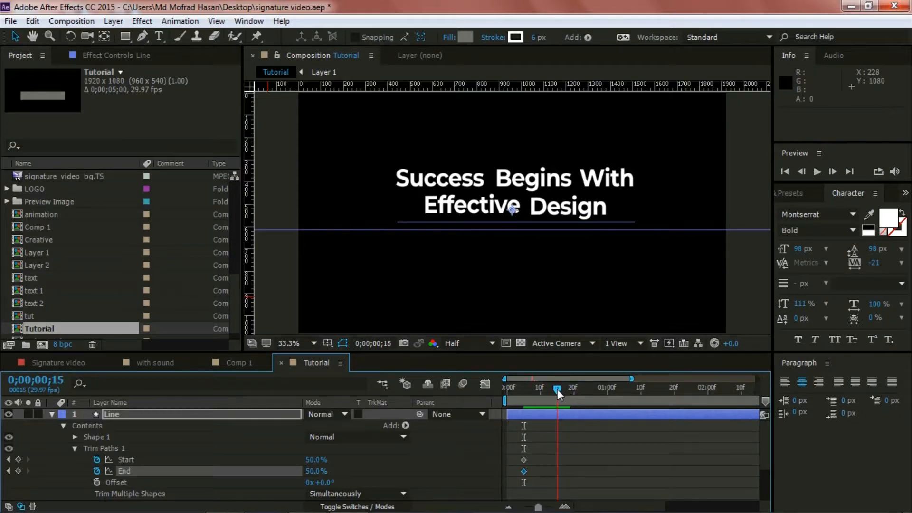
{"action": "left_click_drag", "start_coordinate": [557, 389], "coordinate": [556, 389]}
{"action": "left_click_drag", "start_coordinate": [315, 460], "coordinate": [250, 458]}
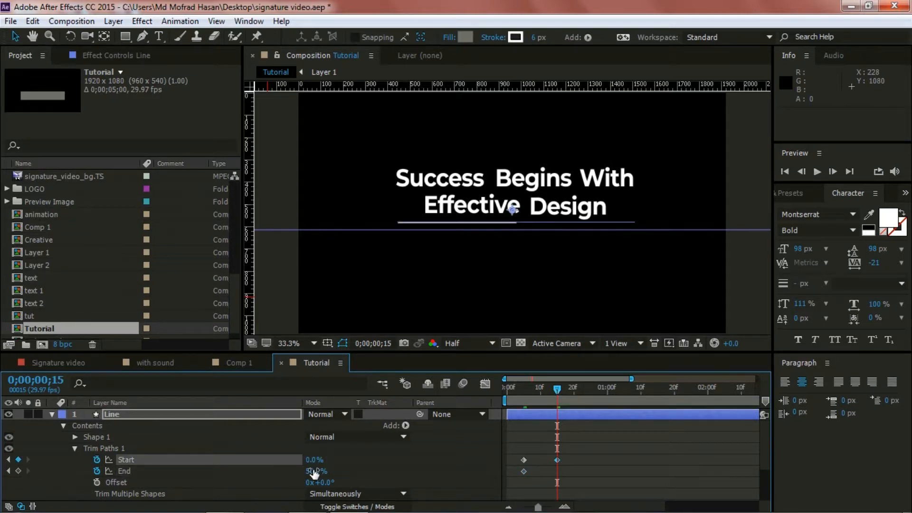
{"action": "left_click_drag", "start_coordinate": [314, 472], "coordinate": [382, 470]}
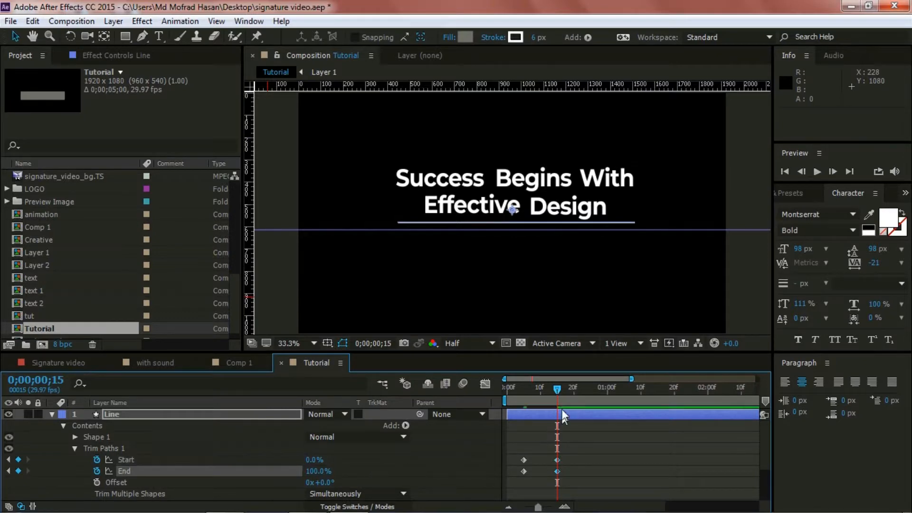
Step: Apply Easy Ease to all four Start and End keyframes of the Line layer, then set the current time to 0;00;00;25
{"action": "left_click_drag", "start_coordinate": [560, 388], "coordinate": [582, 390]}
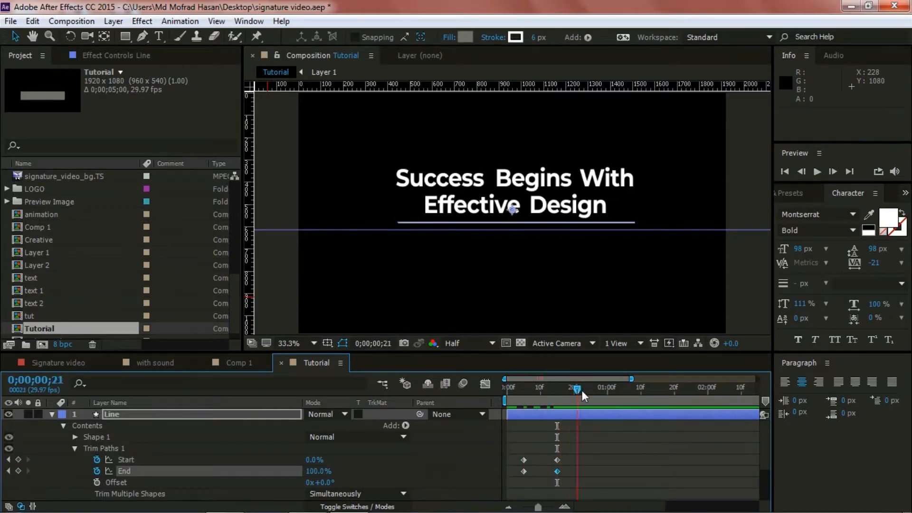
{"action": "left_click_drag", "start_coordinate": [564, 454], "coordinate": [515, 477]}
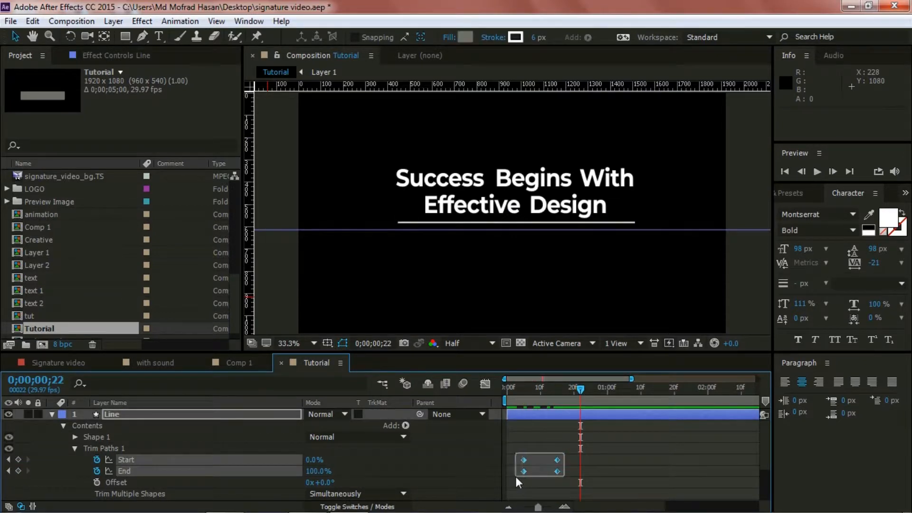
{"action": "right_click", "coordinate": [557, 471]}
{"action": "mouse_move", "coordinate": [608, 463]}
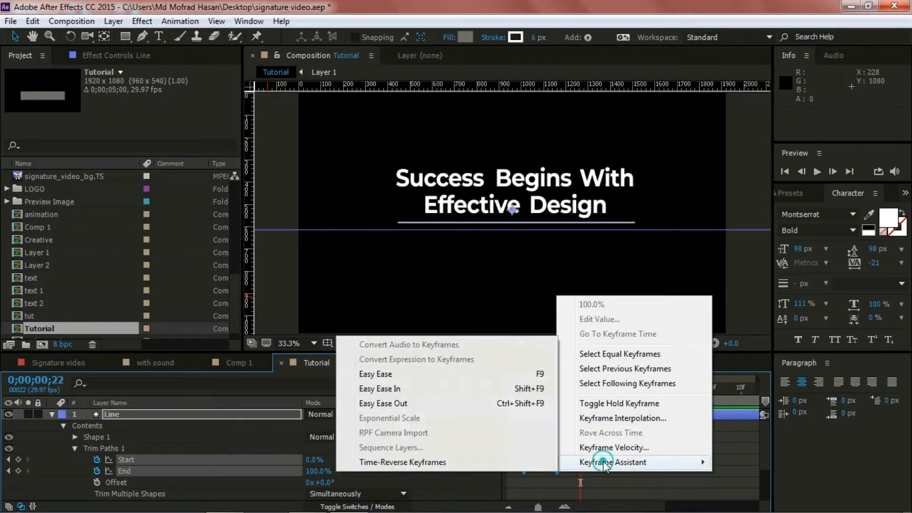
{"action": "left_click", "coordinate": [396, 375]}
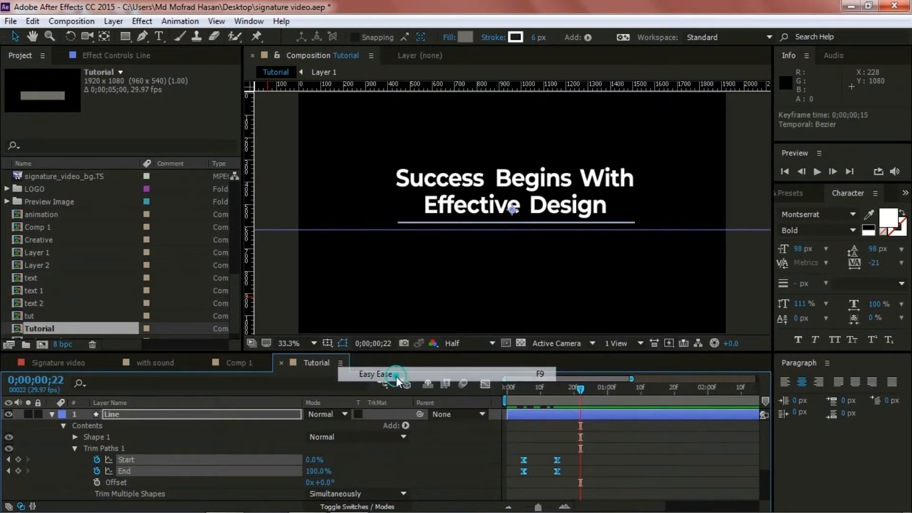
{"action": "left_click", "coordinate": [572, 471]}
{"action": "mouse_move", "coordinate": [580, 390]}
{"action": "left_mouse_down"}
{"action": "mouse_move", "coordinate": [494, 397]}
{"action": "mouse_move", "coordinate": [588, 390]}
{"action": "left_mouse_up"}
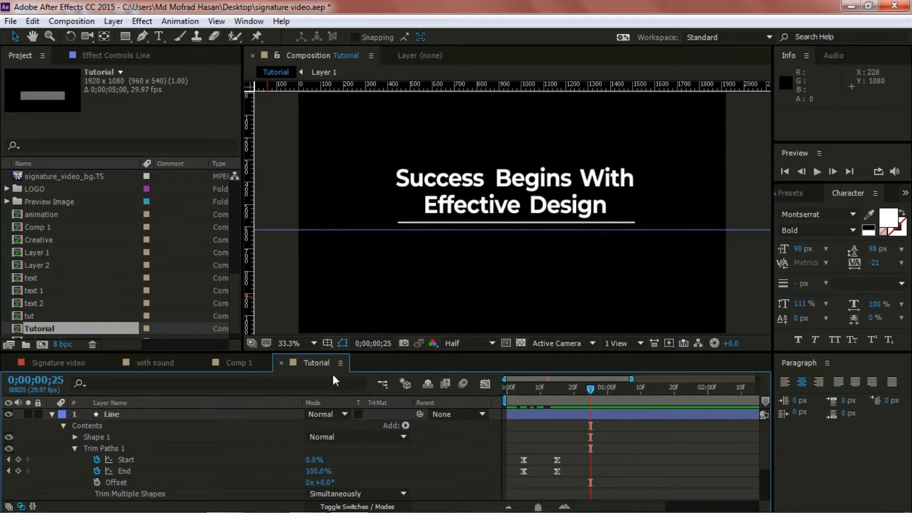
Step: Collapse the Line layer's properties and enlarge the timeline area upward
{"action": "left_click", "coordinate": [63, 426]}
{"action": "left_click", "coordinate": [52, 414]}
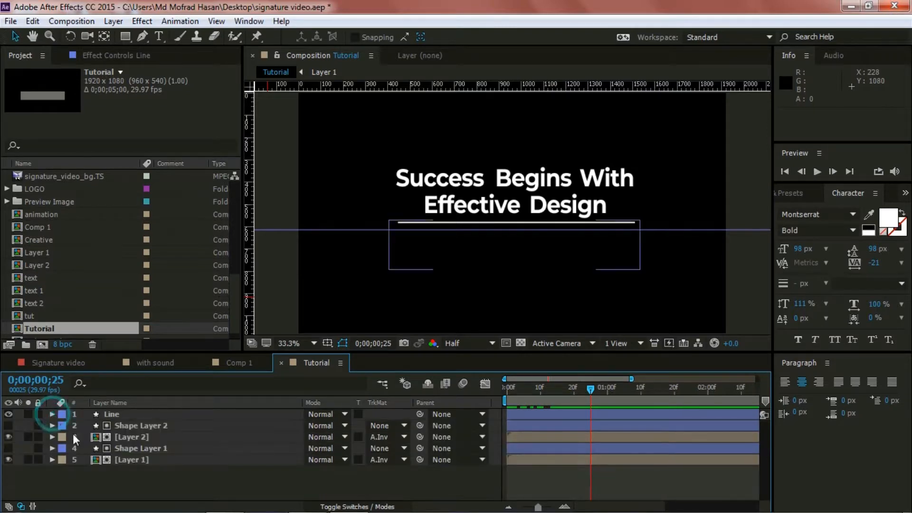
{"action": "left_click", "coordinate": [130, 474]}
{"action": "left_click_drag", "start_coordinate": [512, 352], "coordinate": [511, 312]}
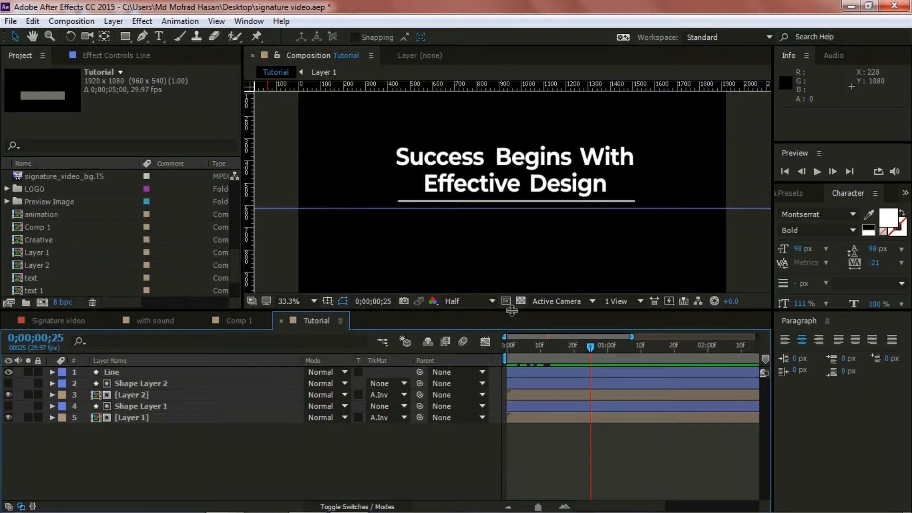
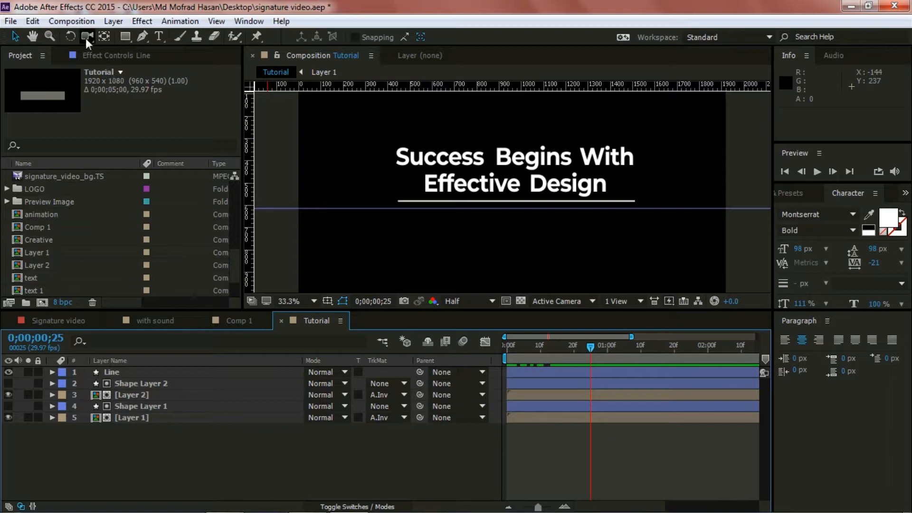
Step: Add a text layer reading "Trust" below the start of the underline
{"action": "left_click", "coordinate": [163, 36]}
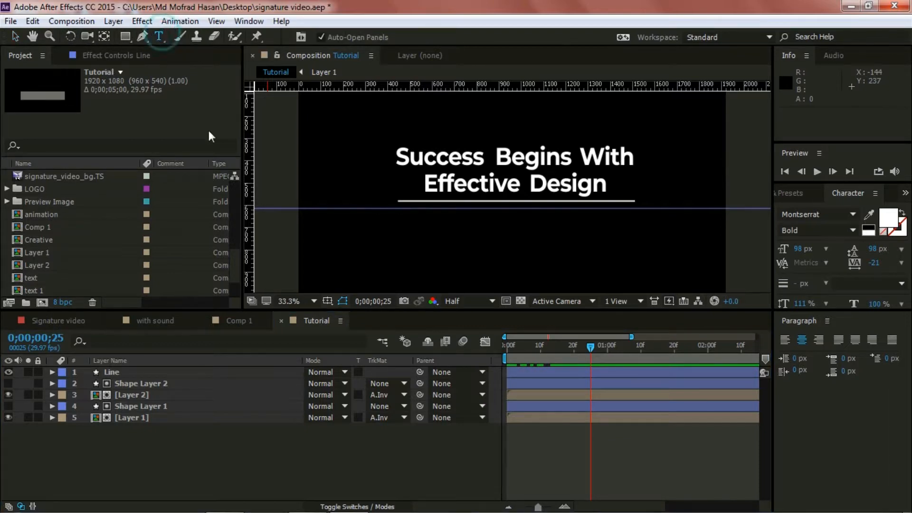
{"action": "left_click", "coordinate": [398, 227]}
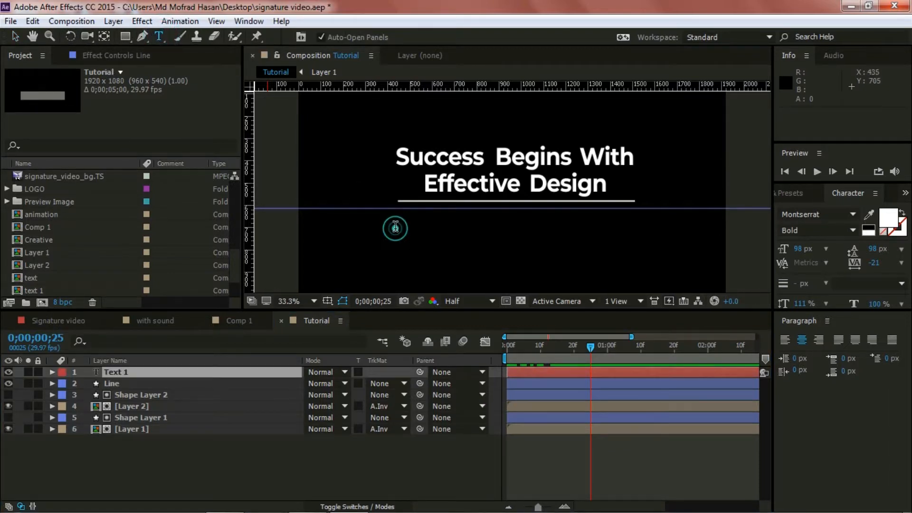
{"action": "type", "text": "Trust"}
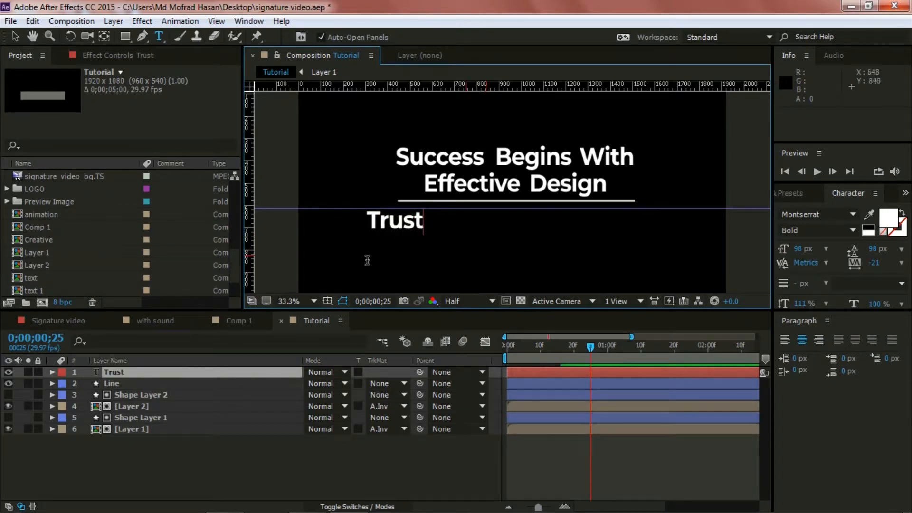
Step: Set the "Trust" text to the Montserrat Thin style at 58 px and deselect it
{"action": "double_click", "coordinate": [114, 370]}
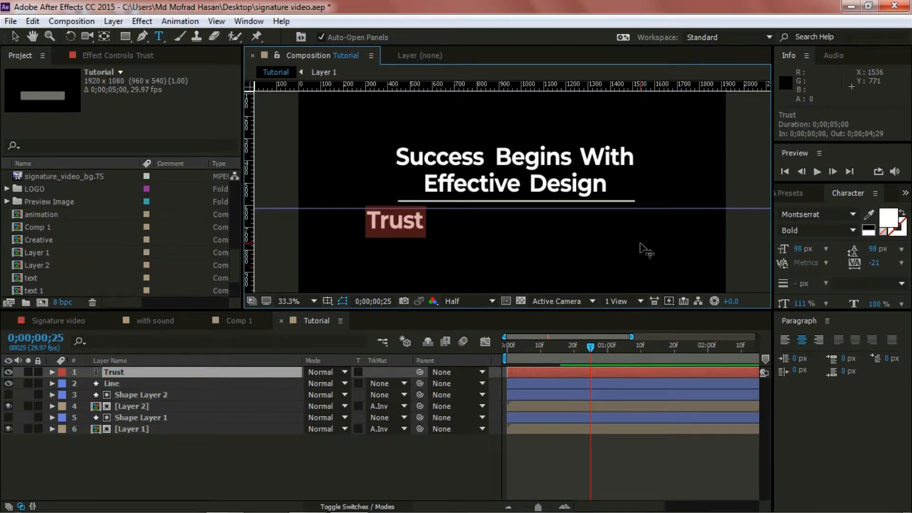
{"action": "left_click", "coordinate": [854, 231]}
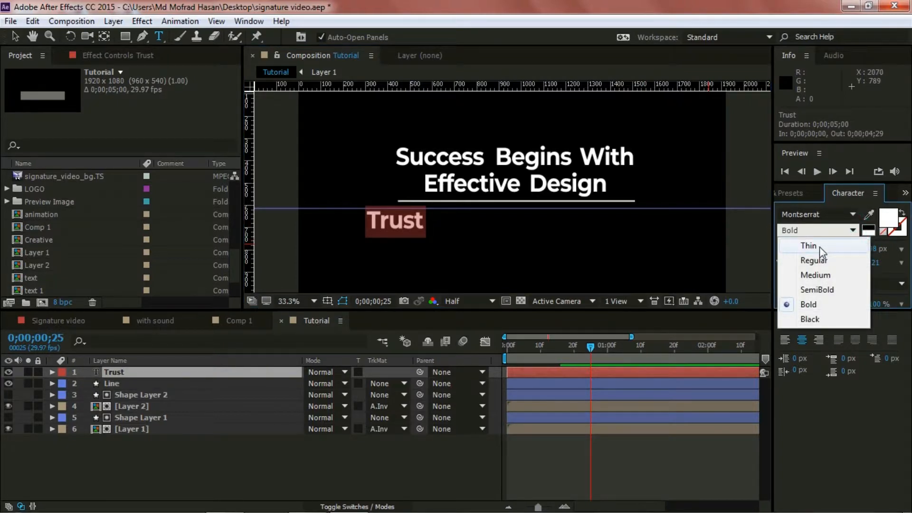
{"action": "left_click", "coordinate": [820, 246]}
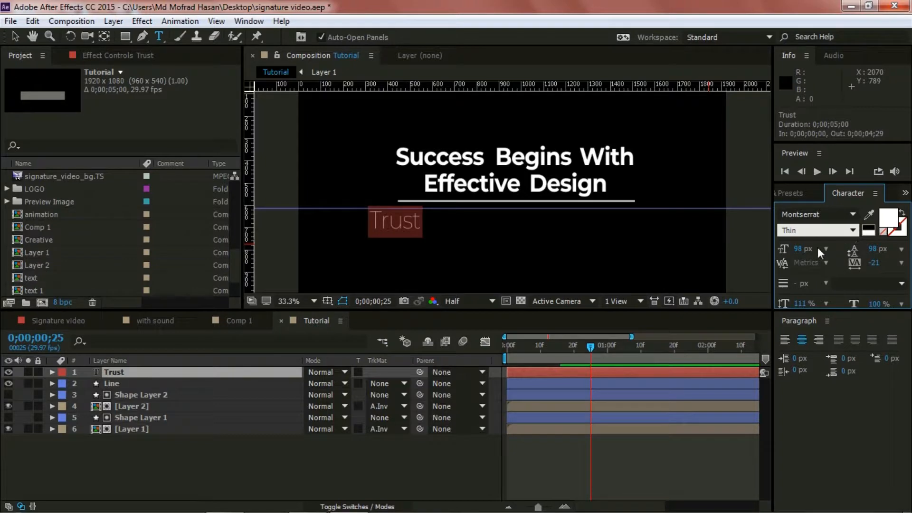
{"action": "left_click", "coordinate": [801, 248]}
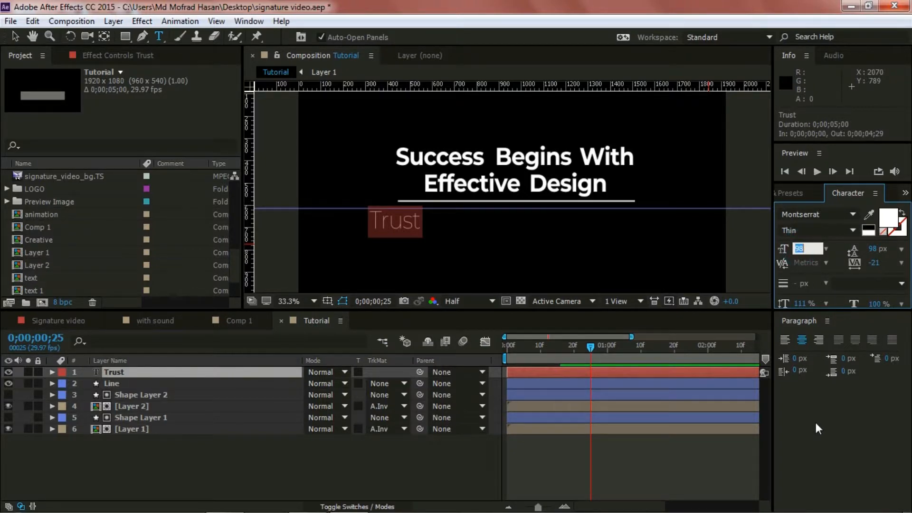
{"action": "type", "text": "58"}
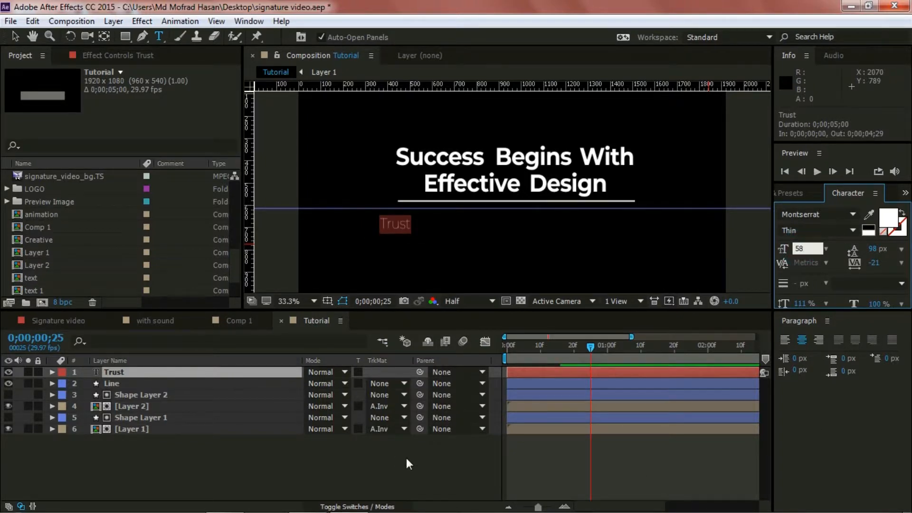
{"action": "left_click", "coordinate": [380, 464]}
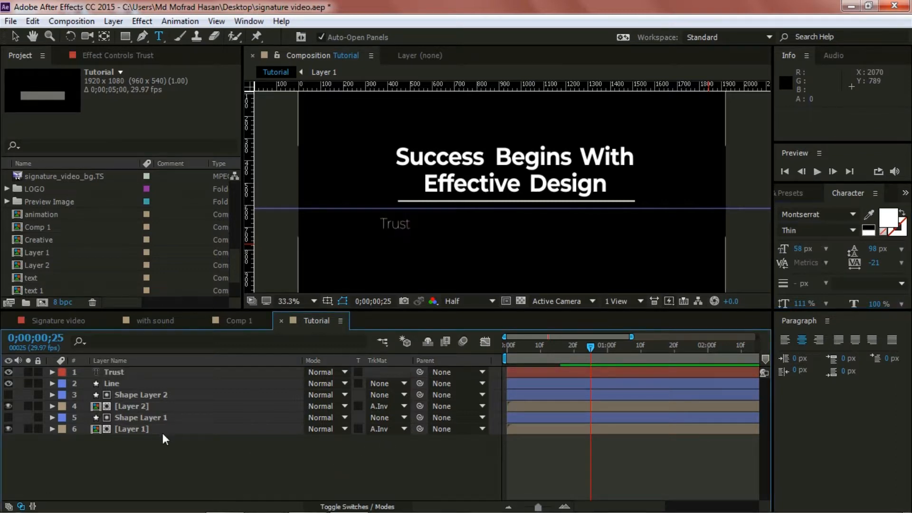
Step: Duplicate the Trust text layer and rename the copy as "Your"
{"action": "left_click", "coordinate": [123, 373]}
{"action": "key", "text": "ctrl+c"}
{"action": "left_click", "coordinate": [171, 467]}
{"action": "key", "text": "ctrl+v"}
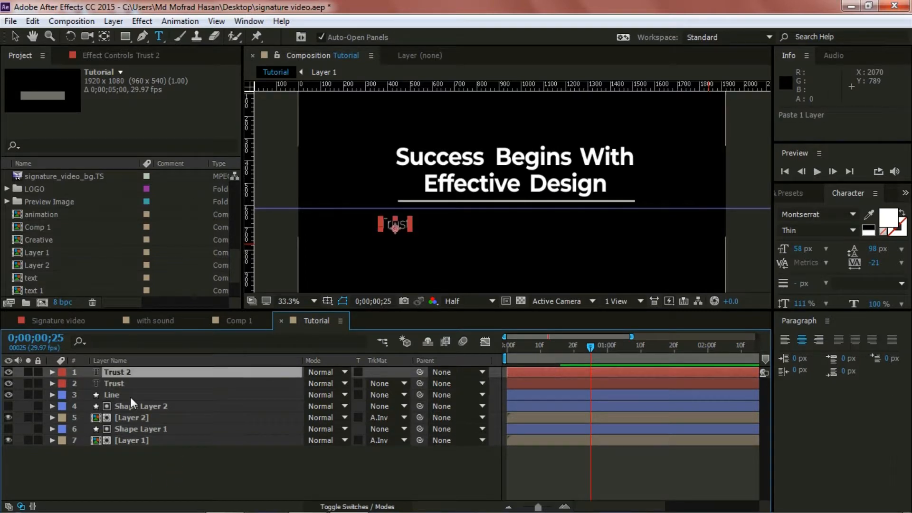
{"action": "right_click", "coordinate": [129, 371]}
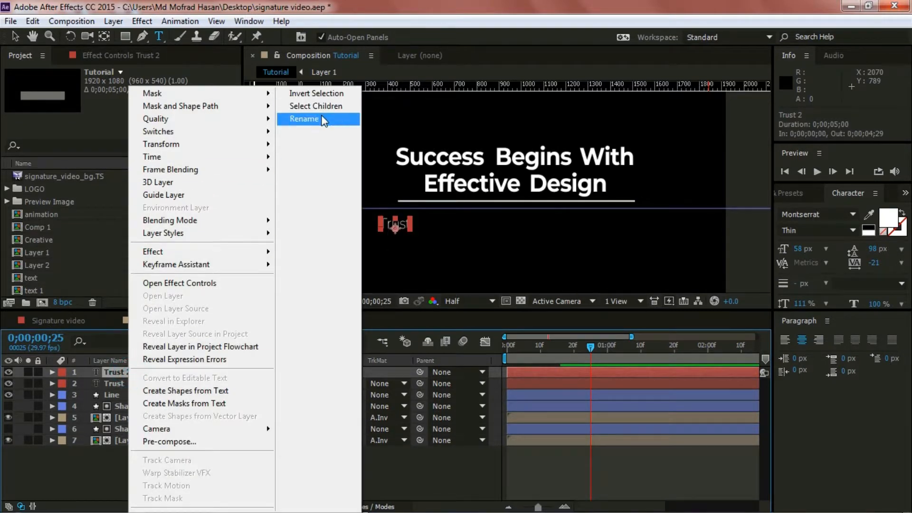
{"action": "left_click", "coordinate": [323, 121]}
{"action": "type", "text": "Your"}
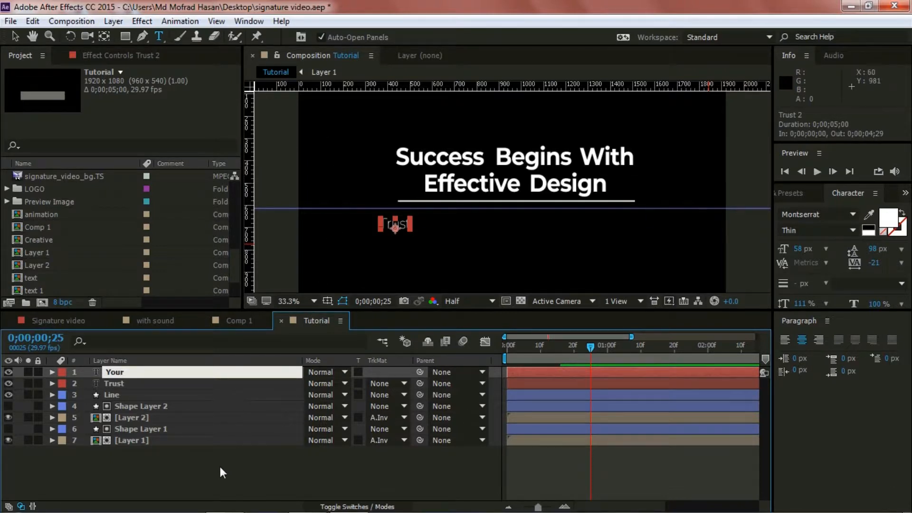
Step: Move the Your layer horizontally to sit just after "Trust" on the same baseline, at position 612, 705
{"action": "left_click", "coordinate": [14, 37]}
{"action": "left_click", "coordinate": [395, 231]}
{"action": "left_click_drag", "start_coordinate": [395, 230], "coordinate": [432, 236]}
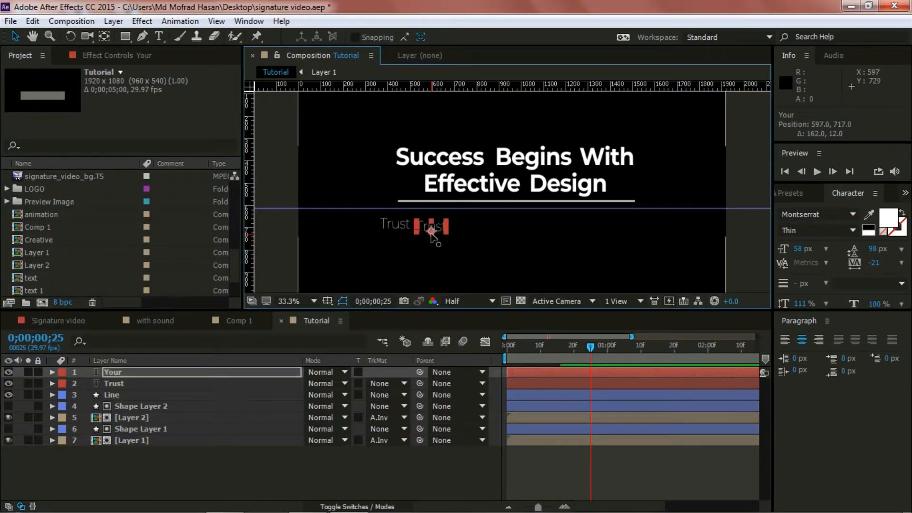
{"action": "key", "text": "ctrl+z"}
{"action": "left_click_drag", "start_coordinate": [395, 230], "coordinate": [432, 229]}
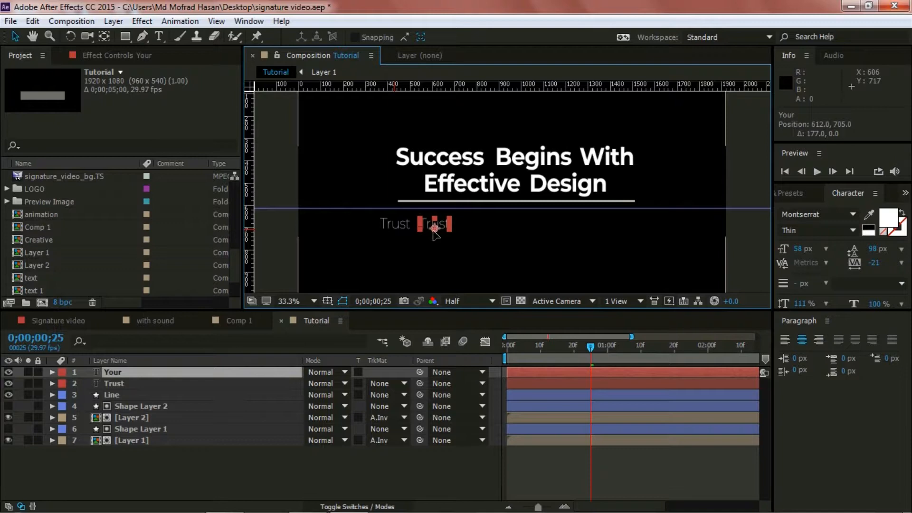
{"action": "key", "text": "Return"}
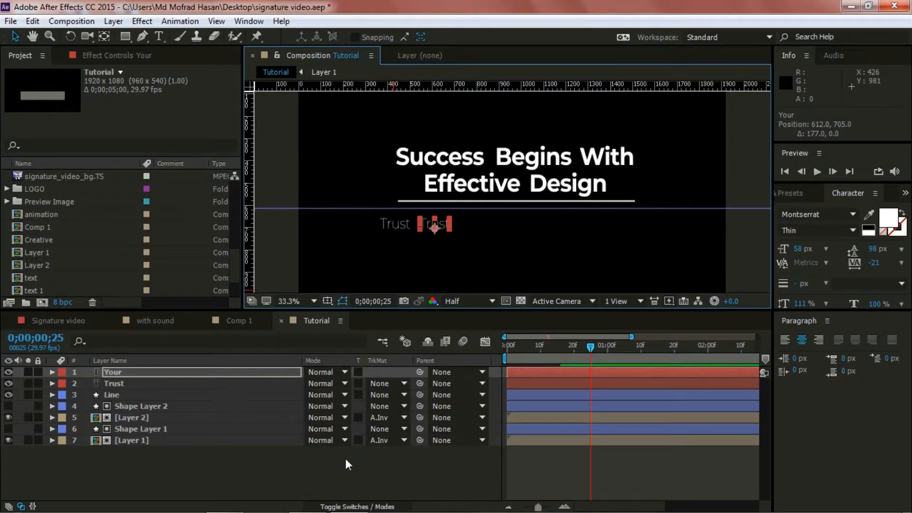
Step: Replace the Your layer's text with "Your" and deselect the layer
{"action": "double_click", "coordinate": [122, 372]}
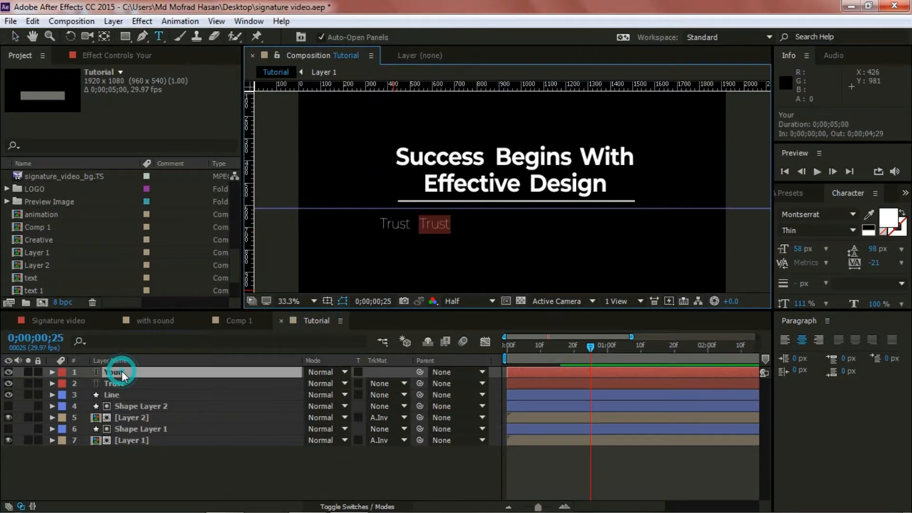
{"action": "type", "text": "Your"}
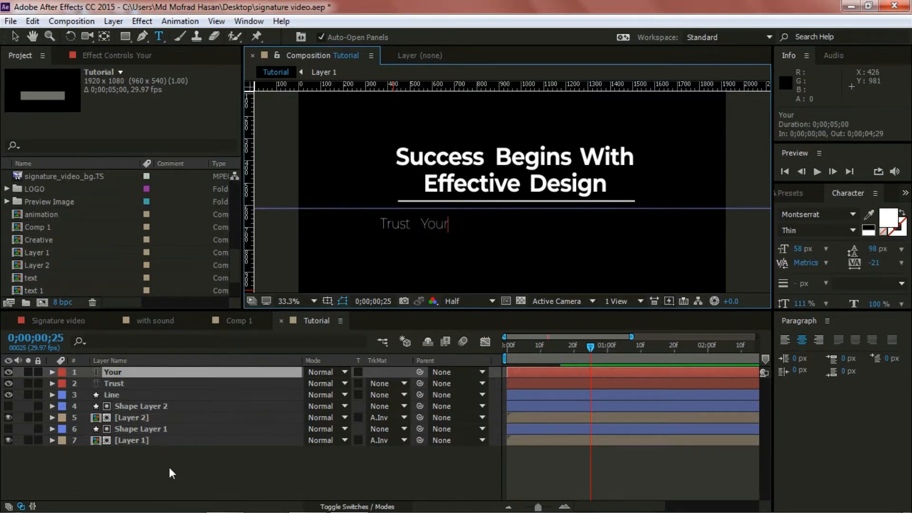
{"action": "left_click", "coordinate": [160, 454]}
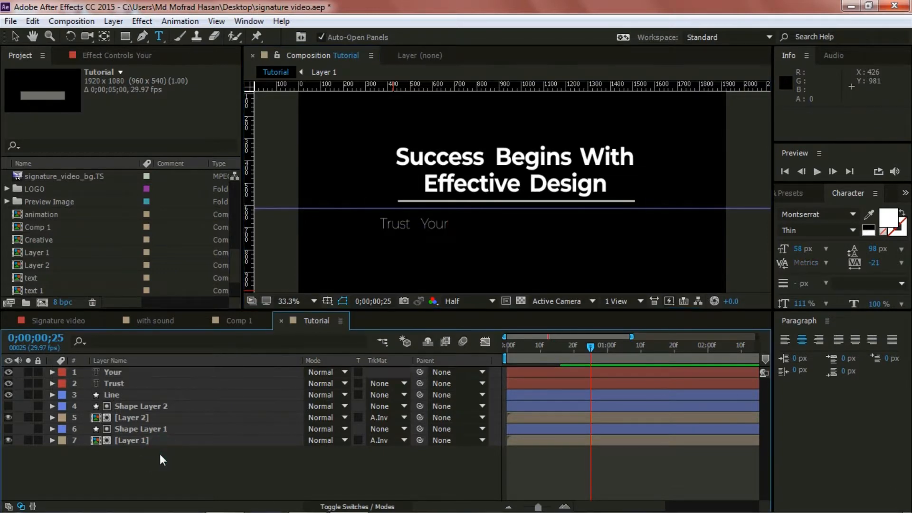
Step: Paste another copy of the Trust text layer and rename it "Intuition"
{"action": "key", "text": "ctrl+v"}
{"action": "right_click", "coordinate": [118, 372]}
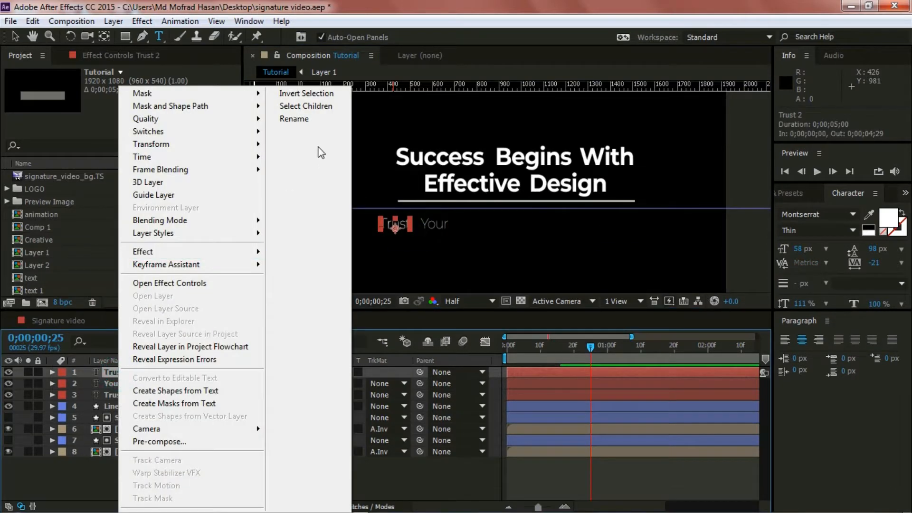
{"action": "left_click", "coordinate": [313, 122]}
{"action": "type", "text": "Intuiti"}
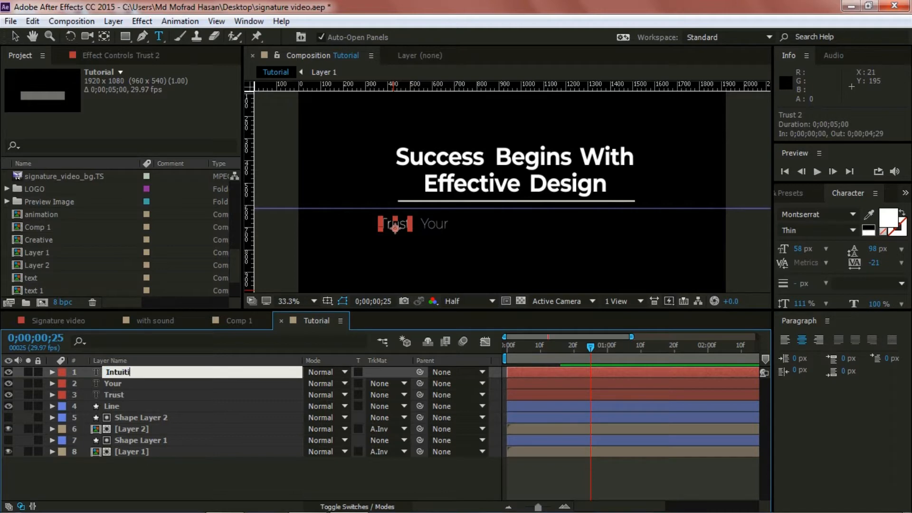
{"action": "type", "text": "on"}
{"action": "left_click", "coordinate": [206, 484]}
Step: Move the Intuition layer horizontally to sit after "Your" on the same baseline, at position 780, 705
{"action": "left_click", "coordinate": [124, 373]}
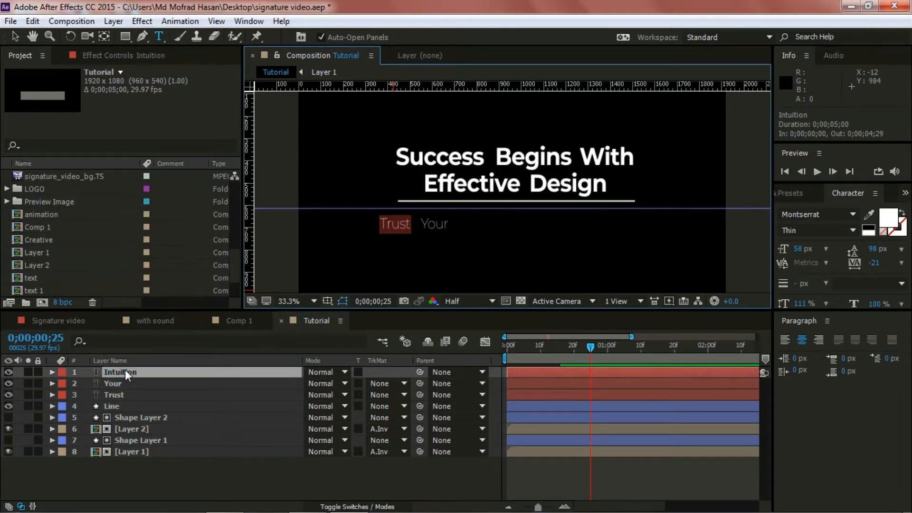
{"action": "left_click", "coordinate": [125, 372]}
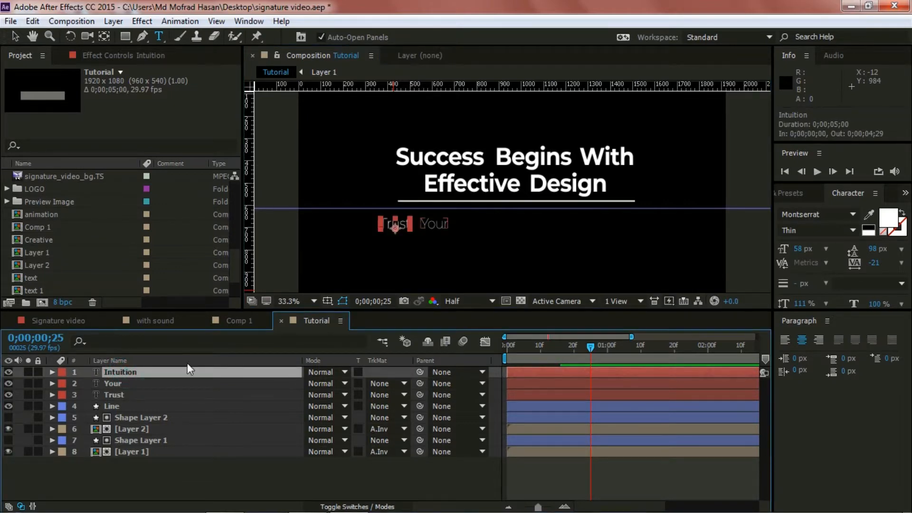
{"action": "key", "text": "v"}
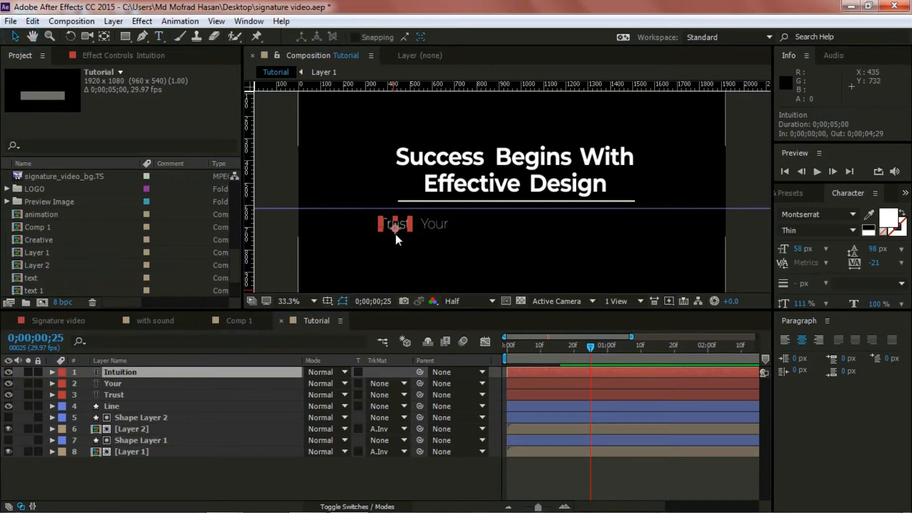
{"action": "left_click_drag", "start_coordinate": [396, 228], "coordinate": [473, 230]}
{"action": "key", "text": "Return"}
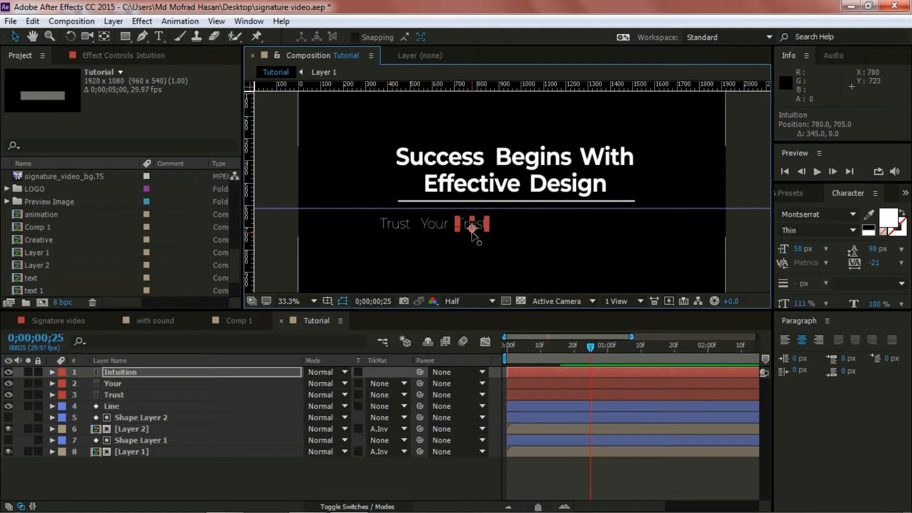
Step: Replace the Intuition layer's text with "Intuition"
{"action": "double_click", "coordinate": [125, 373]}
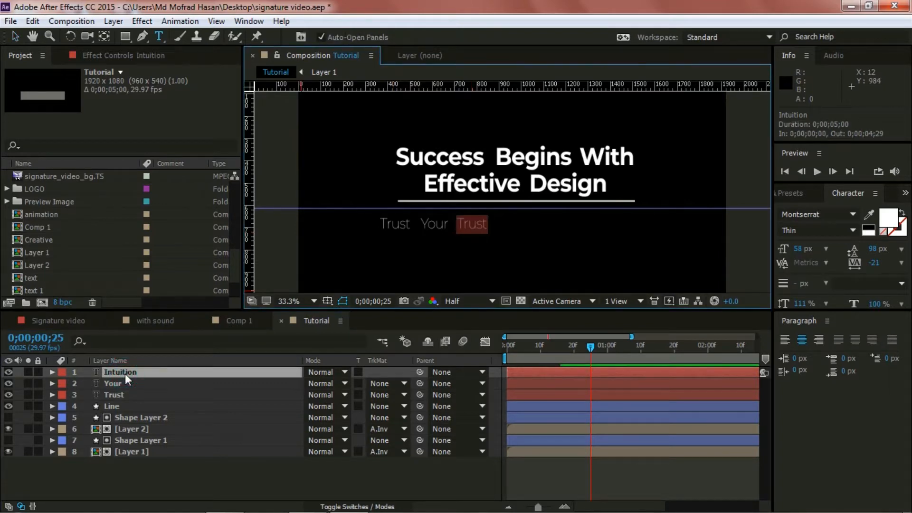
{"action": "type", "text": "Intuition"}
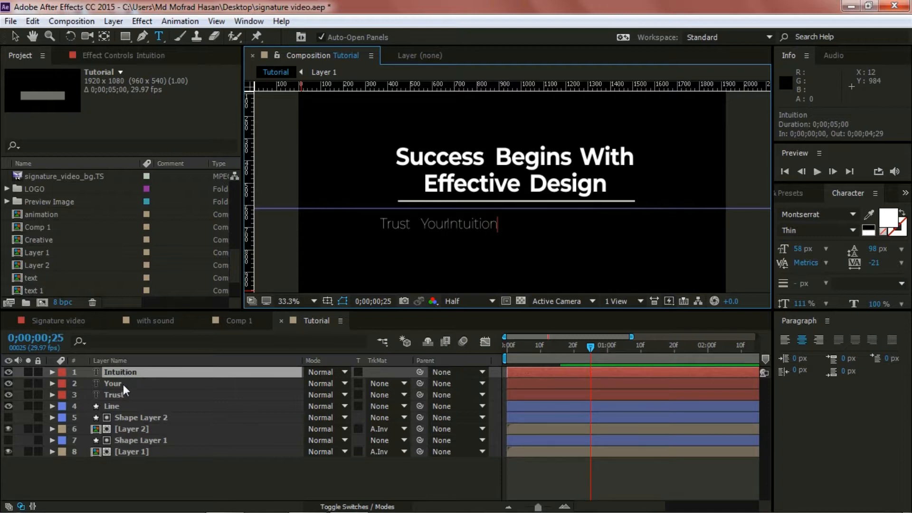
{"action": "left_click", "coordinate": [124, 360]}
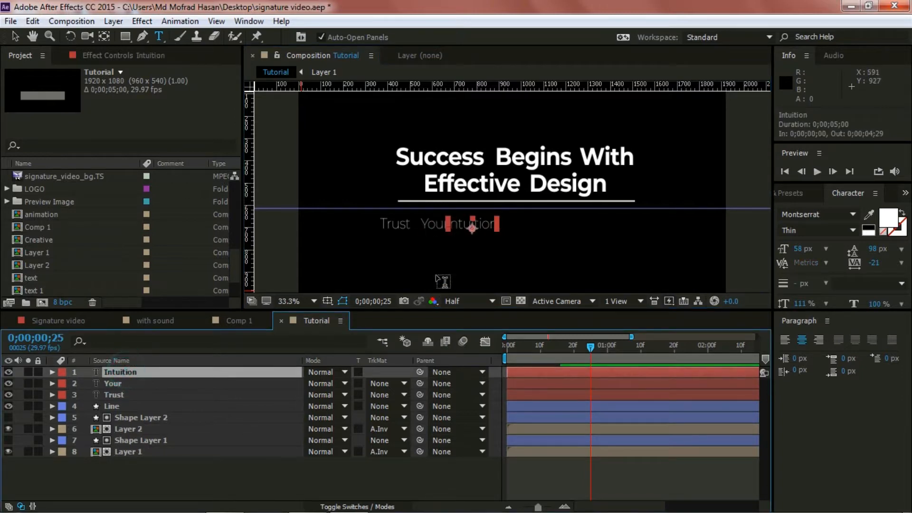
Step: Shift the Intuition layer horizontally to position 834, 705 to leave a gap after "Your", and deselect it
{"action": "left_click", "coordinate": [15, 37]}
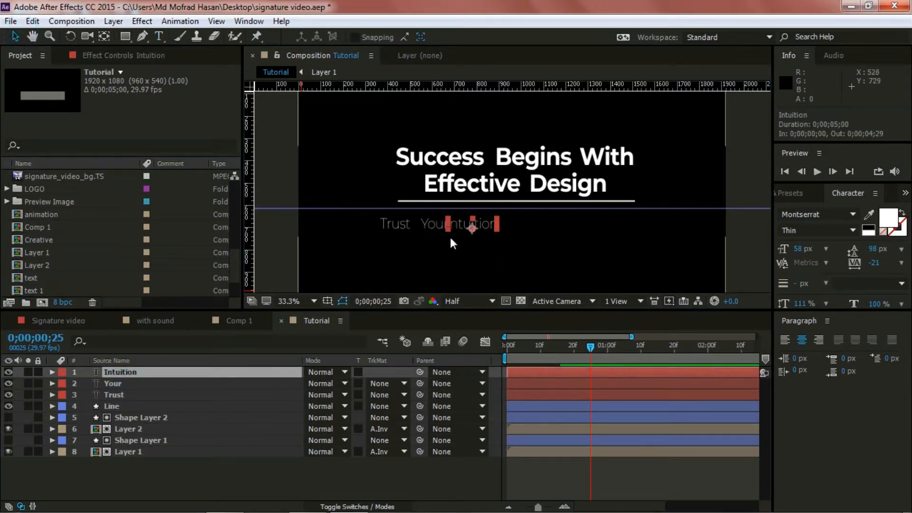
{"action": "left_click_drag", "start_coordinate": [473, 229], "coordinate": [485, 231]}
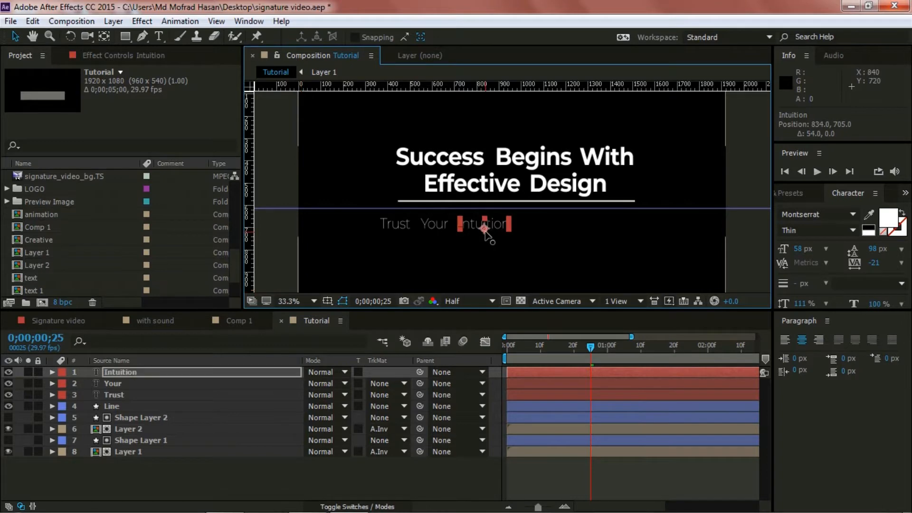
{"action": "left_click", "coordinate": [390, 471]}
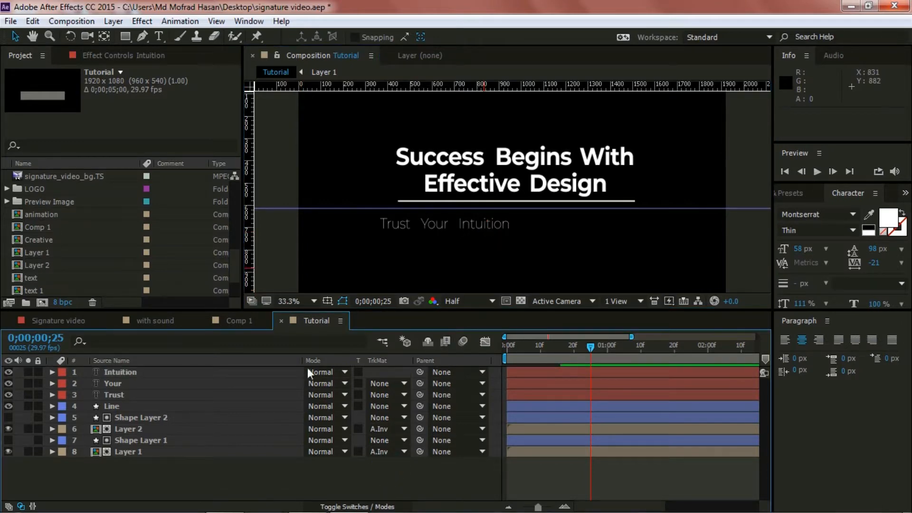
Step: Move the Trust, Your and Intuition layers together horizontally to centre them under the line, with Intuition at 1149, 705, and remove the horizontal guide
{"action": "left_click", "coordinate": [109, 396]}
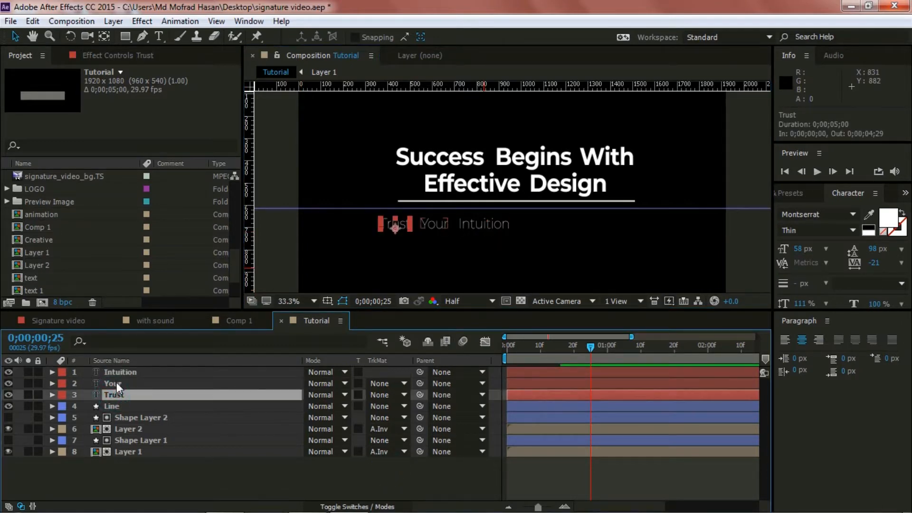
{"action": "left_click", "coordinate": [116, 382], "text": "shift"}
{"action": "left_click", "coordinate": [117, 372], "text": "shift"}
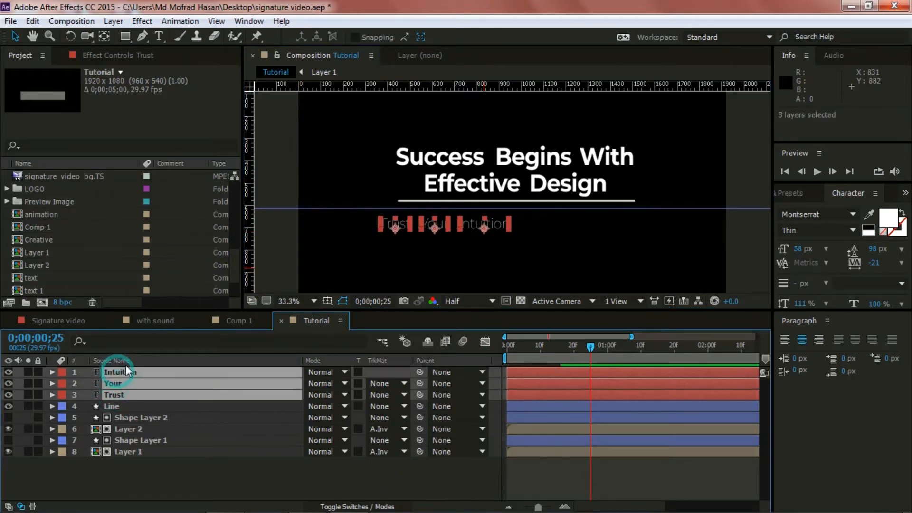
{"action": "left_click", "coordinate": [485, 231]}
{"action": "left_click_drag", "start_coordinate": [485, 231], "coordinate": [552, 227]}
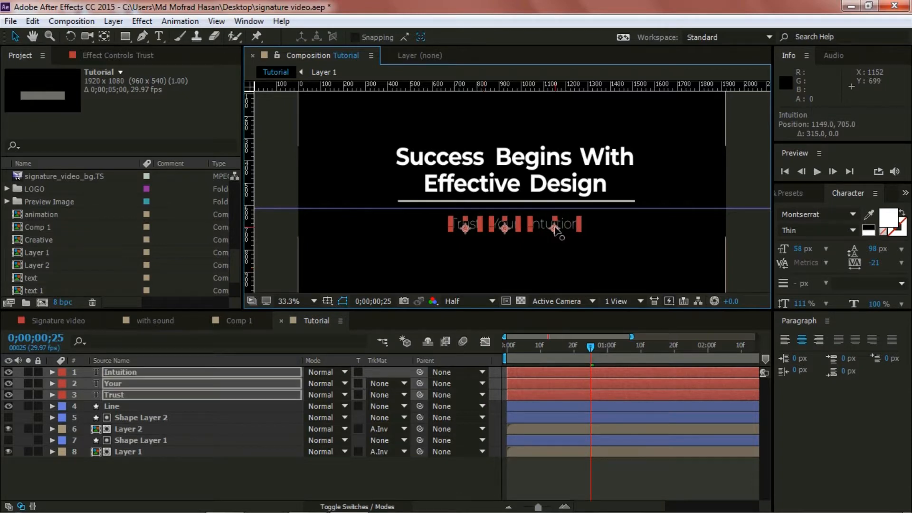
{"action": "left_click", "coordinate": [409, 478]}
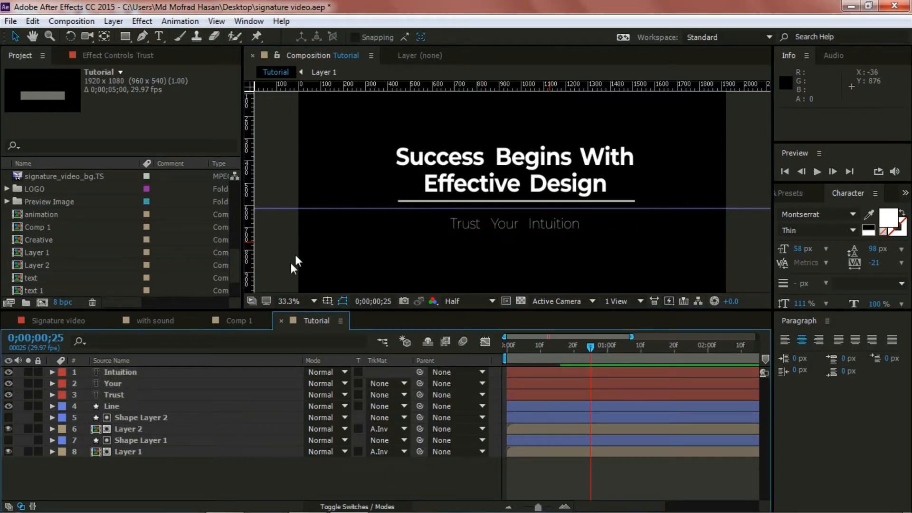
{"action": "left_click_drag", "start_coordinate": [322, 206], "coordinate": [321, 88]}
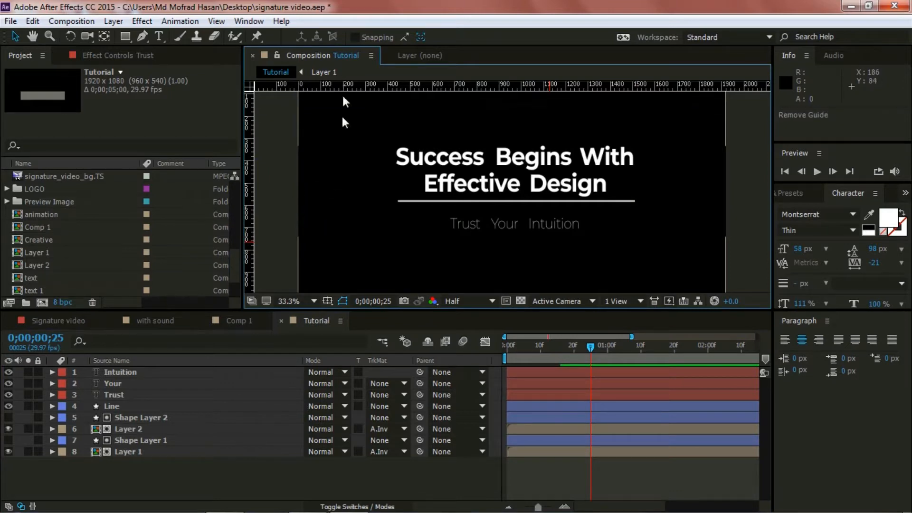
Step: Nudge the Trust, Your and Intuition layers up together to just below the underline, at vertical position 654, and deselect them
{"action": "left_click", "coordinate": [125, 393]}
{"action": "left_click", "coordinate": [122, 382], "text": "ctrl"}
{"action": "left_click", "coordinate": [124, 370], "text": "ctrl"}
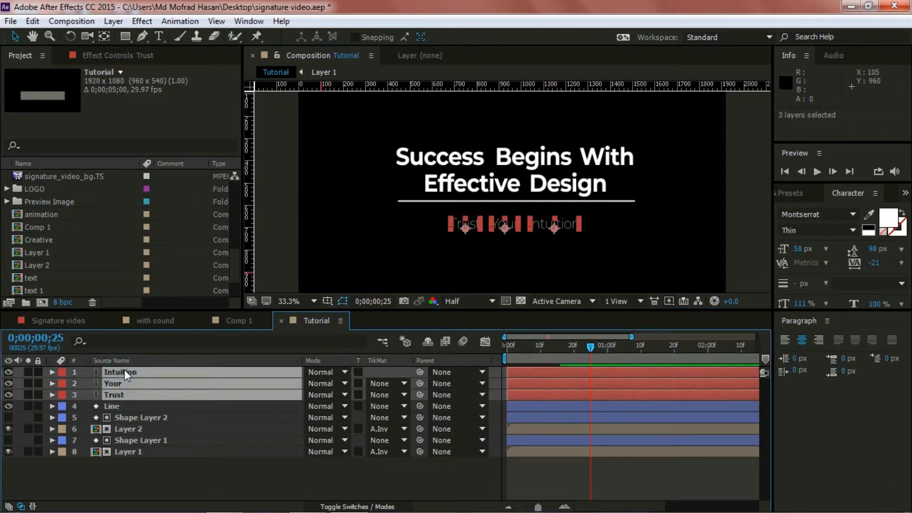
{"action": "key", "text": "Up"}
{"action": "key", "text": "Up"}
{"action": "key", "text": "Up"}
{"action": "key", "text": "Up"}
{"action": "key", "text": "Up"}
{"action": "key", "text": "Up"}
{"action": "key", "text": "Up"}
{"action": "key", "text": "Up"}
{"action": "key", "text": "Up"}
{"action": "key", "text": "Up"}
{"action": "key", "text": "Up"}
{"action": "key", "text": "Up"}
{"action": "key", "text": "Up"}
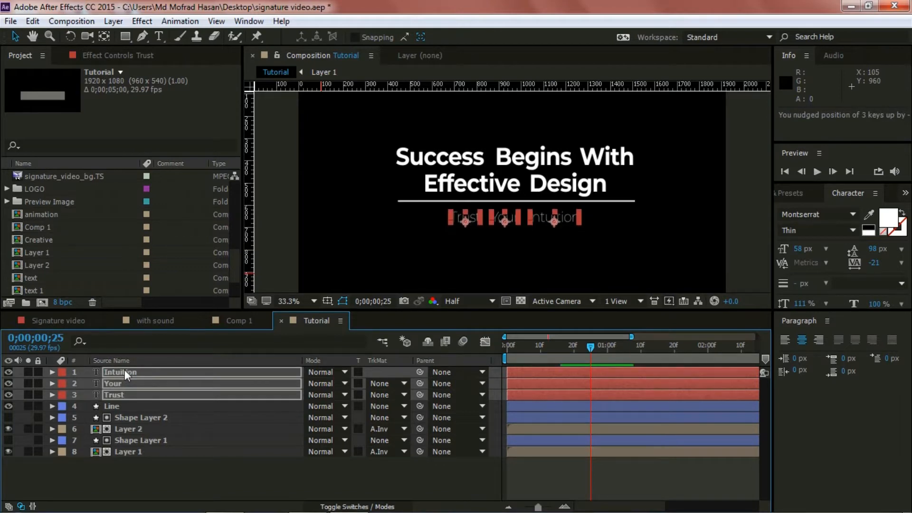
{"action": "key", "text": "Up"}
{"action": "key", "text": "Up"}
{"action": "key", "text": "Up"}
{"action": "key", "text": "Up"}
{"action": "key", "text": "Up"}
{"action": "key", "text": "Up"}
{"action": "key", "text": "Up"}
{"action": "key", "text": "Up"}
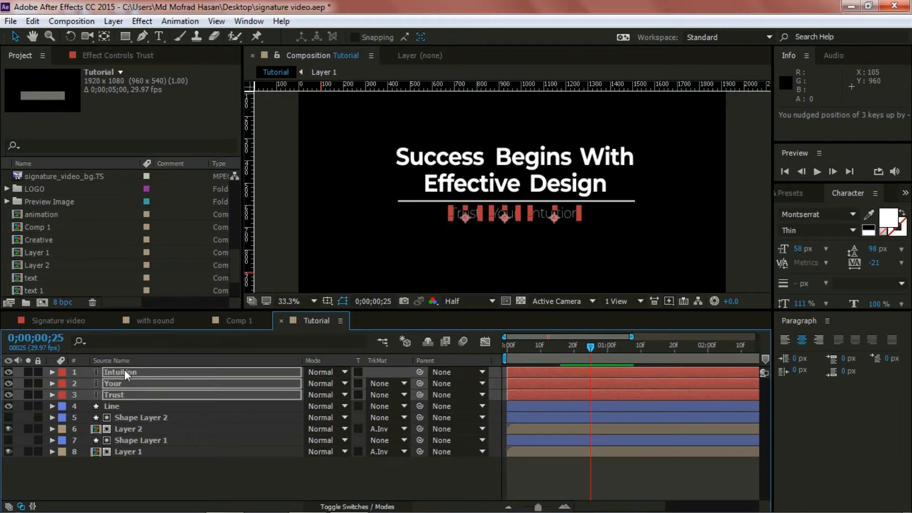
{"action": "key", "text": "Down"}
{"action": "key", "text": "Down"}
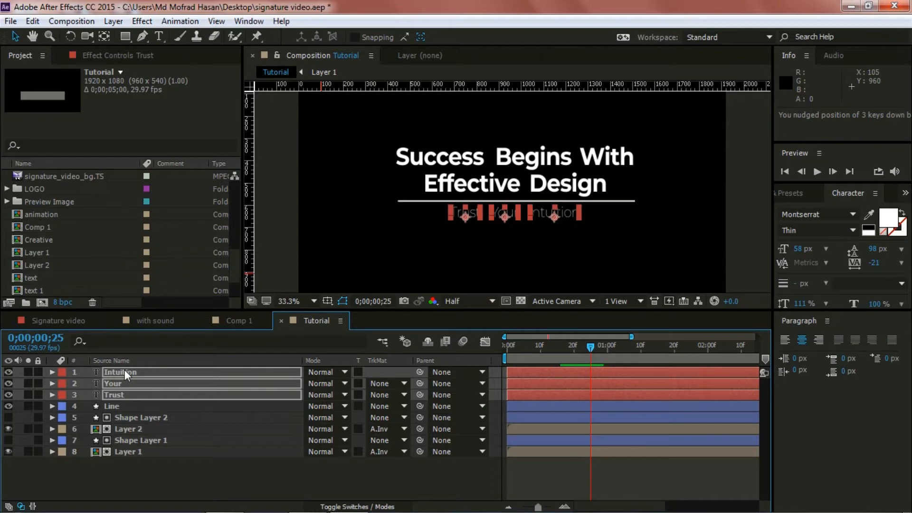
{"action": "left_click", "coordinate": [250, 464]}
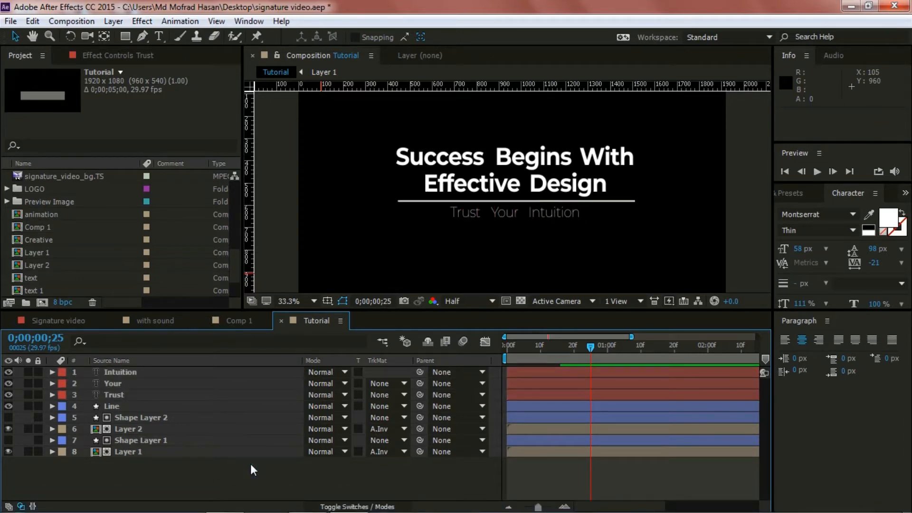
Step: Animate the Trust layer's position with keyframes at 750, 746 on frame 0 and 750, 654 on frame 7
{"action": "left_click", "coordinate": [115, 392]}
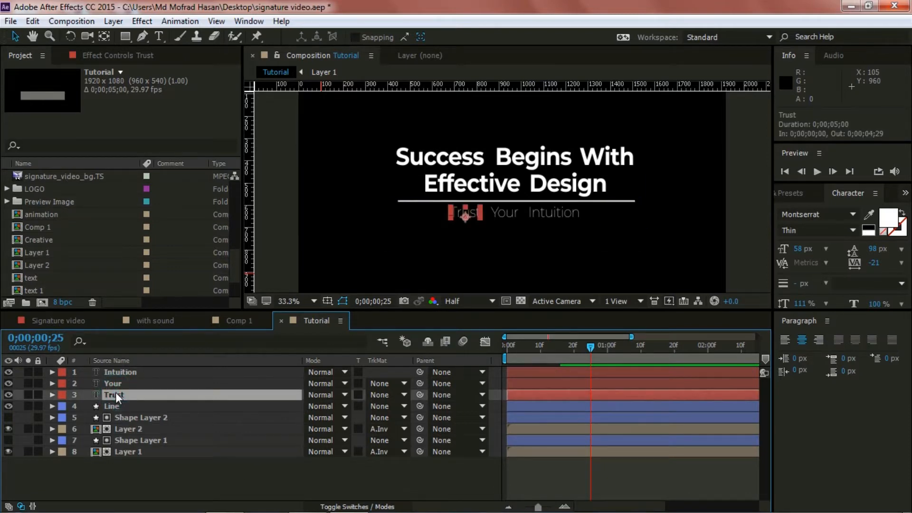
{"action": "key", "text": "p"}
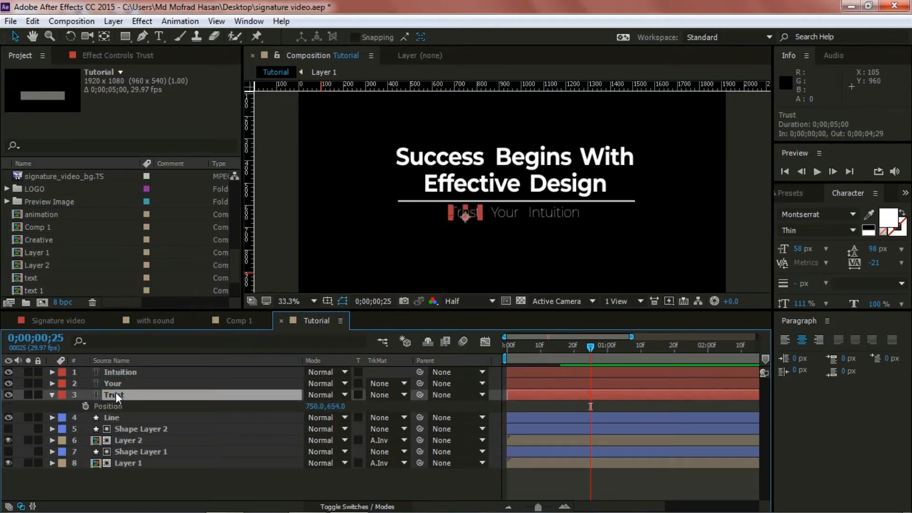
{"action": "left_click_drag", "start_coordinate": [548, 349], "coordinate": [531, 346]}
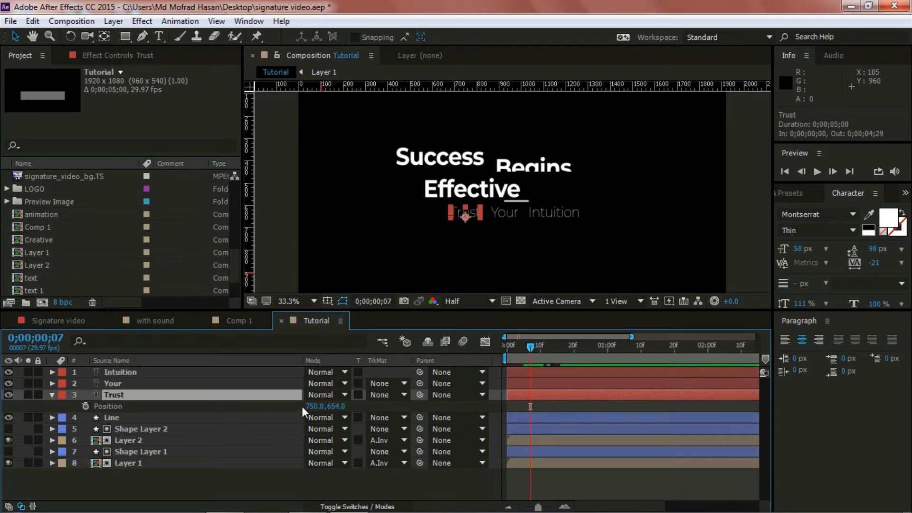
{"action": "left_click", "coordinate": [86, 407]}
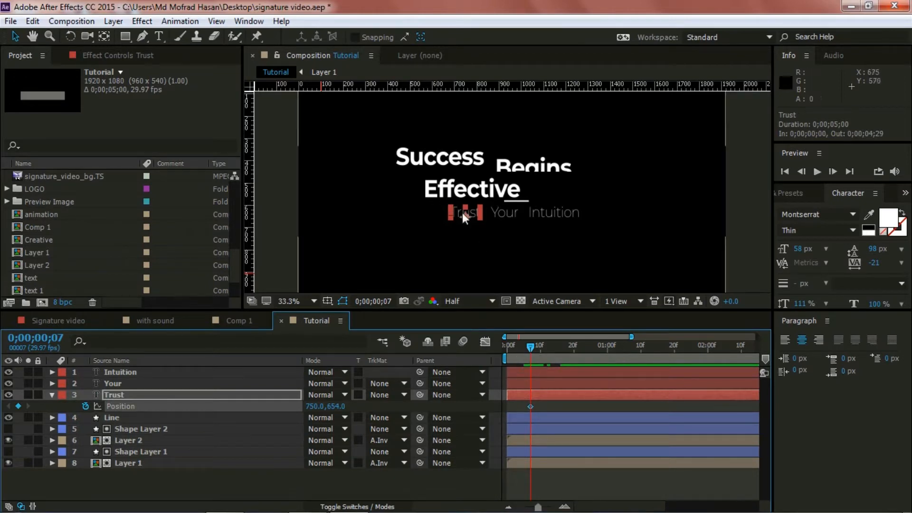
{"action": "left_click_drag", "start_coordinate": [530, 346], "coordinate": [503, 346]}
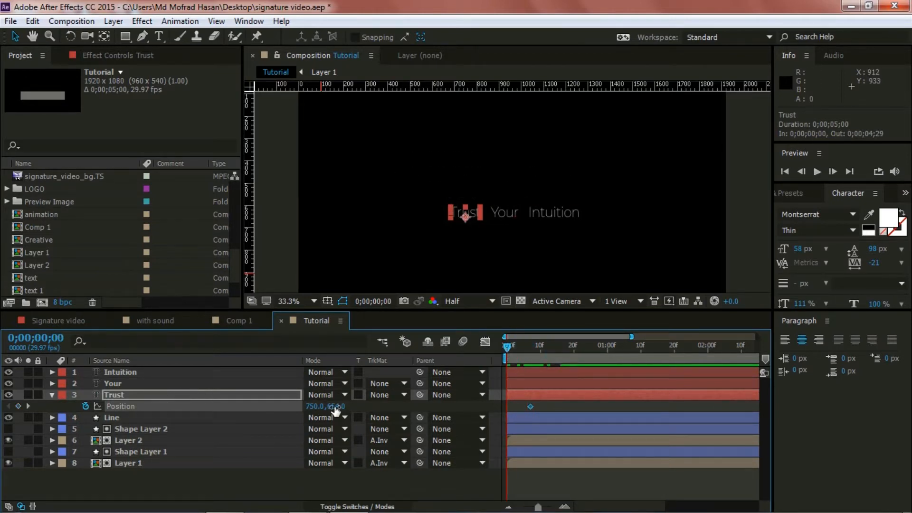
{"action": "left_click_drag", "start_coordinate": [335, 407], "coordinate": [395, 408]}
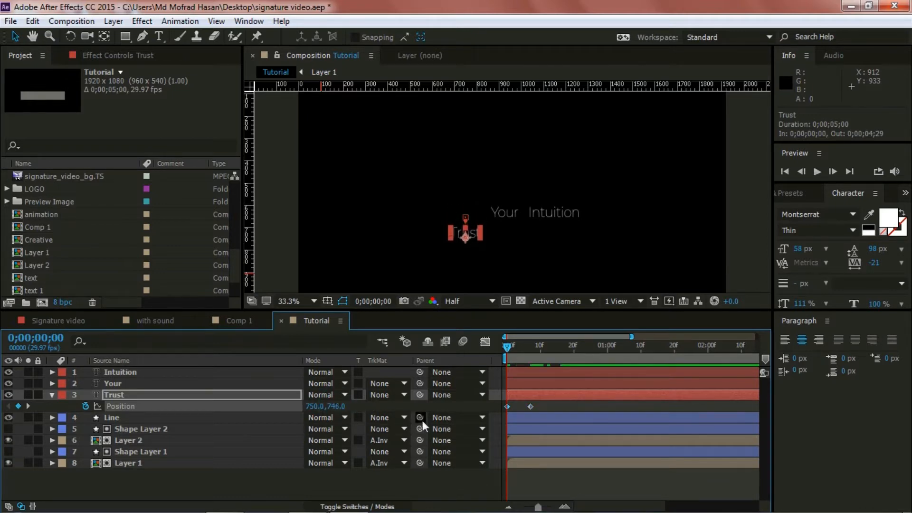
Step: Animate the Your layer's position with keyframes at 927, 747 on frame 0 and 927, 654 on frame 7
{"action": "left_click", "coordinate": [117, 382]}
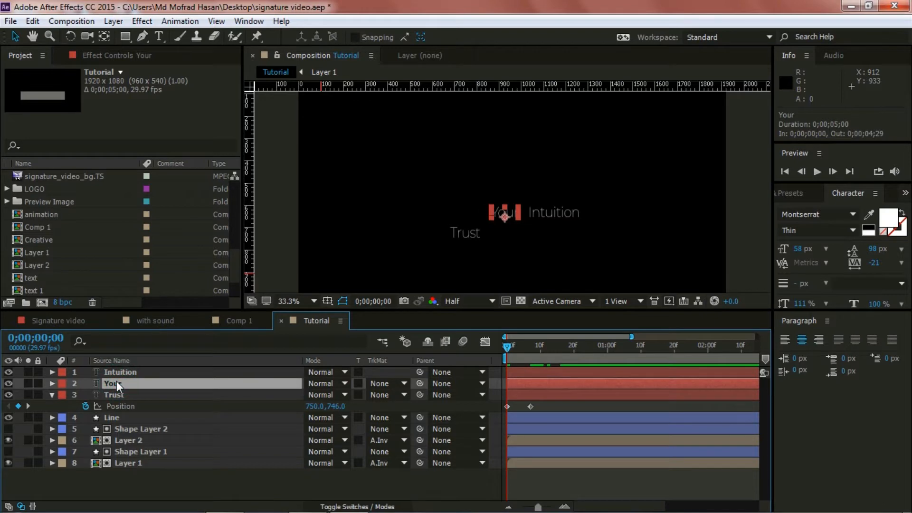
{"action": "key", "text": "p"}
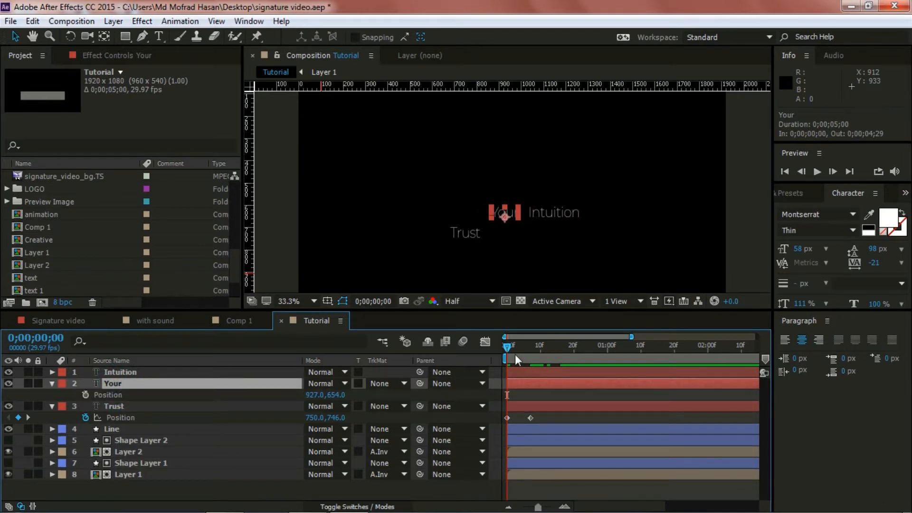
{"action": "left_click_drag", "start_coordinate": [510, 344], "coordinate": [532, 344]}
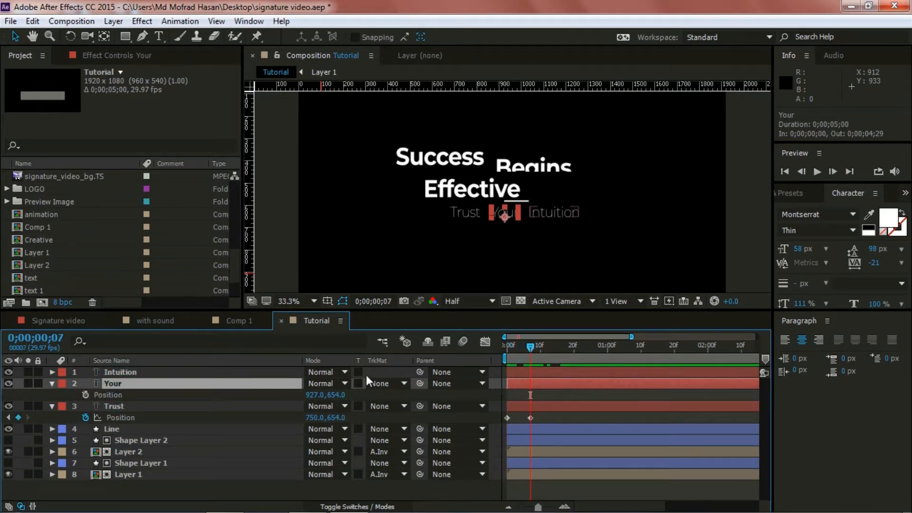
{"action": "left_click", "coordinate": [88, 395]}
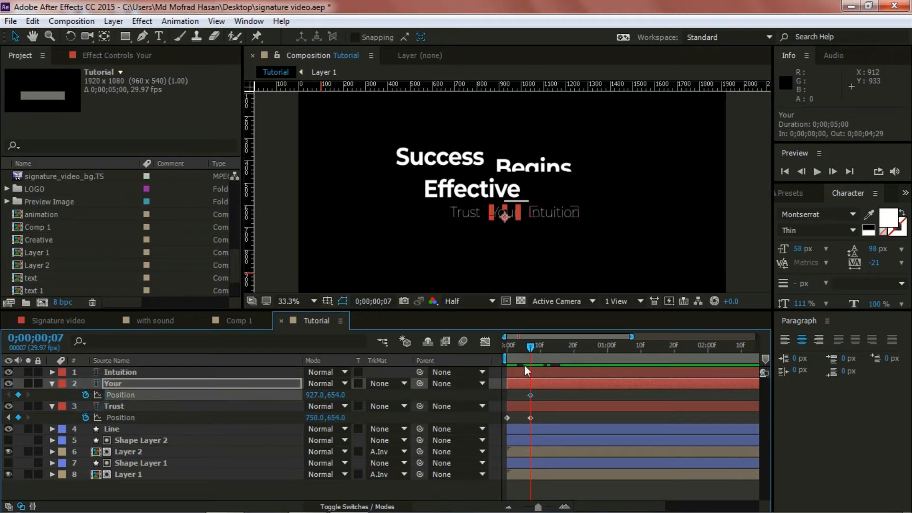
{"action": "left_click_drag", "start_coordinate": [530, 347], "coordinate": [495, 349]}
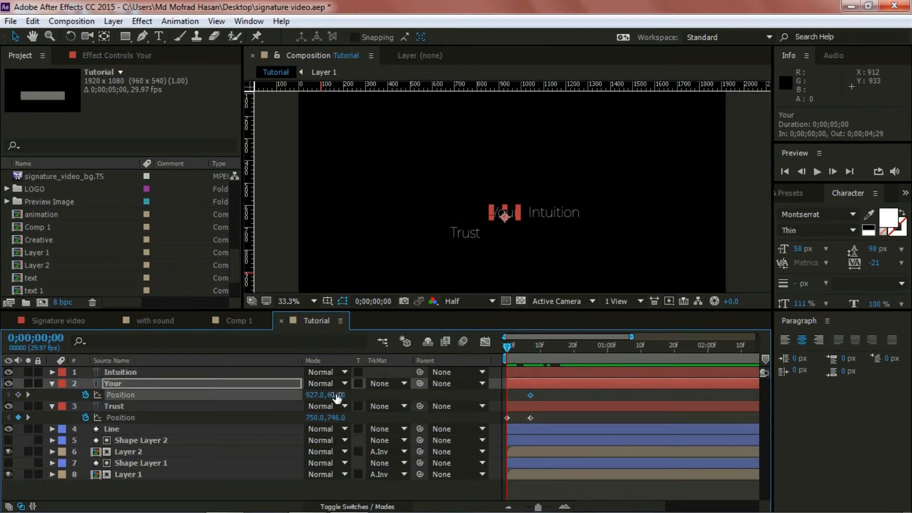
{"action": "left_click_drag", "start_coordinate": [335, 395], "coordinate": [399, 397]}
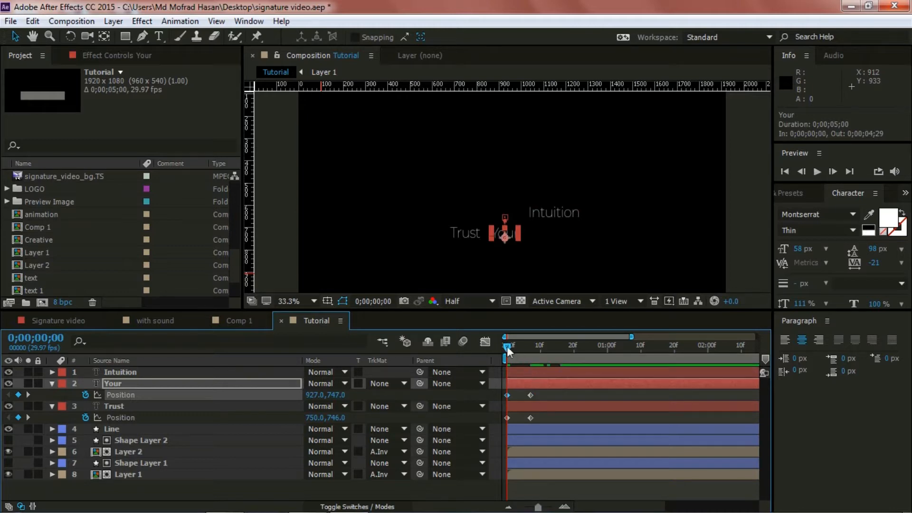
Step: Animate the Intuition layer's position with keyframes at 1149, 753 on frame 0 and 1149, 654 on frame 7
{"action": "left_click", "coordinate": [125, 371]}
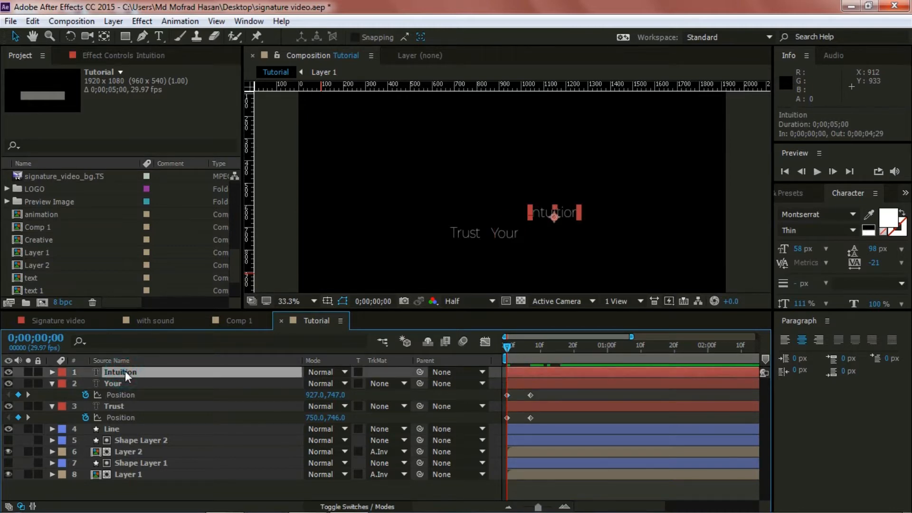
{"action": "key", "text": "p"}
{"action": "left_click_drag", "start_coordinate": [508, 347], "coordinate": [533, 349]}
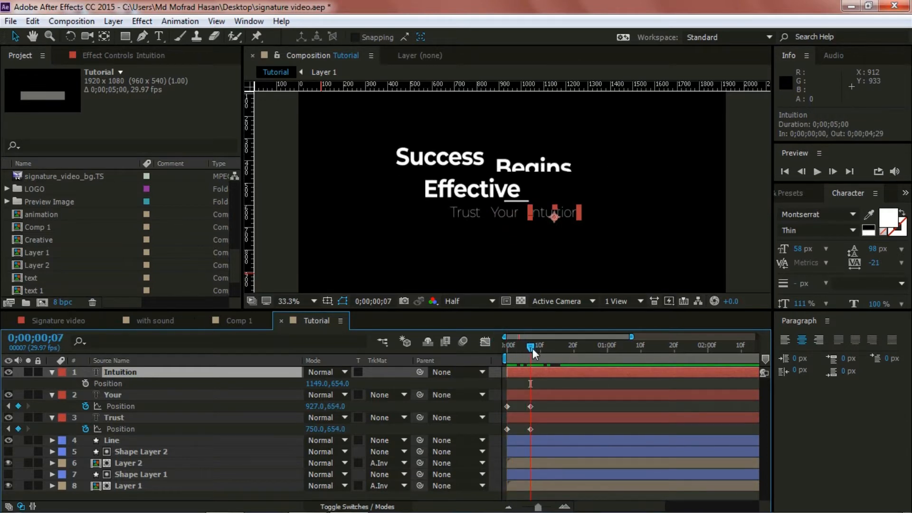
{"action": "left_click", "coordinate": [86, 384]}
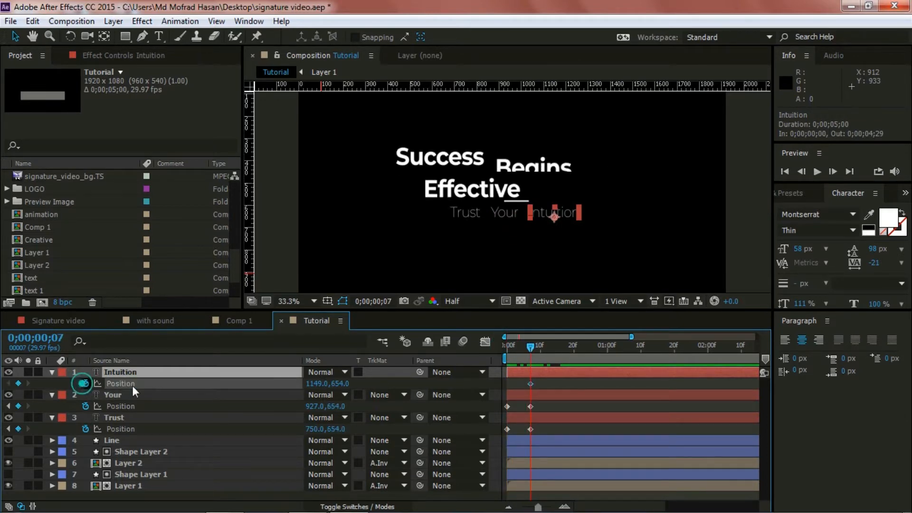
{"action": "left_click", "coordinate": [509, 349]}
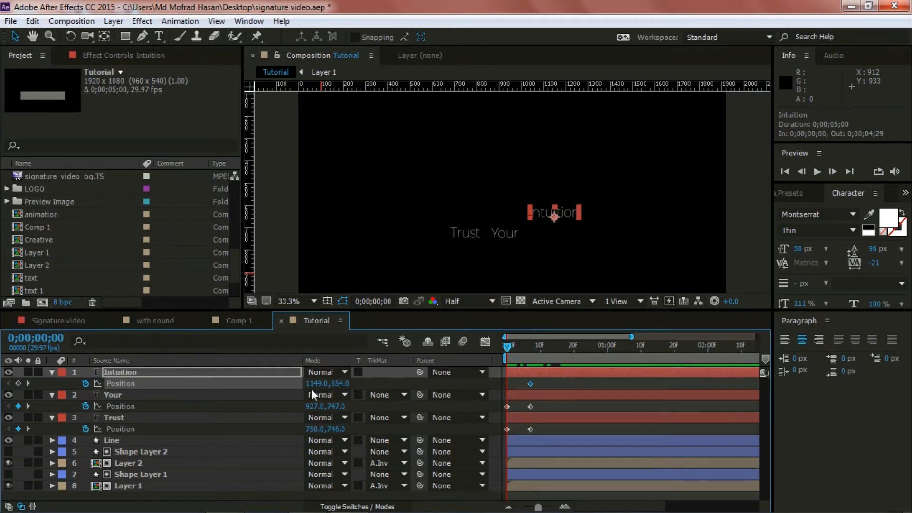
{"action": "left_click_drag", "start_coordinate": [338, 383], "coordinate": [408, 388]}
Step: Collapse the position properties of the Intuition, Your and Trust layers
{"action": "left_click", "coordinate": [104, 394], "text": "ctrl"}
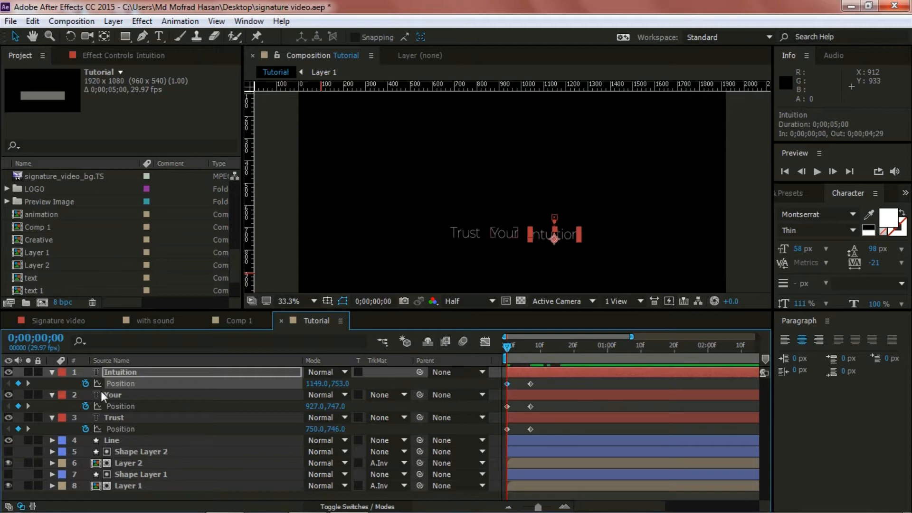
{"action": "left_click", "coordinate": [135, 420], "text": "ctrl"}
{"action": "left_click", "coordinate": [52, 372]}
{"action": "left_click", "coordinate": [54, 381]}
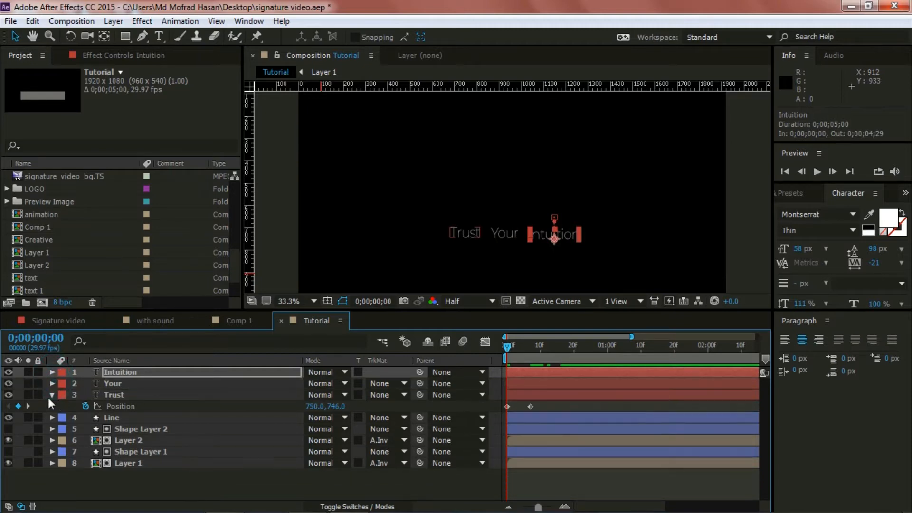
{"action": "left_click", "coordinate": [53, 395]}
{"action": "left_click_drag", "start_coordinate": [506, 347], "coordinate": [530, 332]}
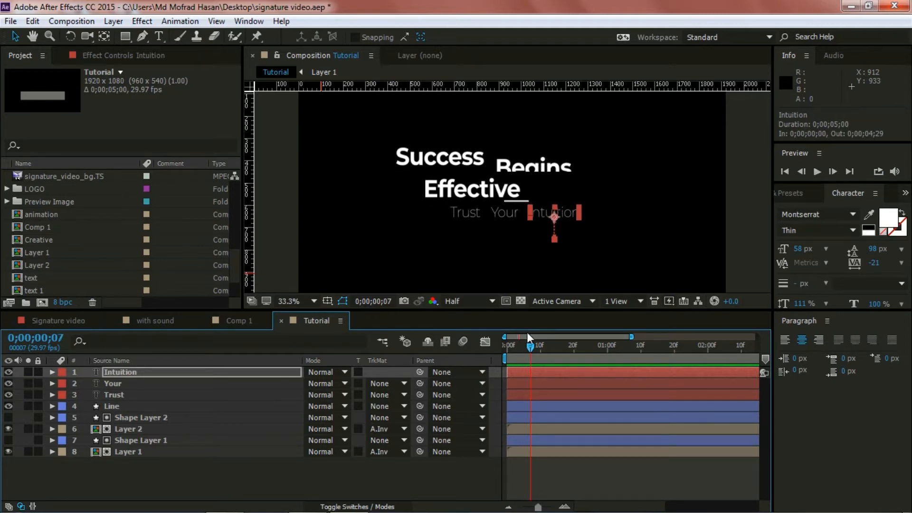
{"action": "left_click", "coordinate": [524, 395], "text": "ctrl"}
{"action": "left_click", "coordinate": [518, 392], "text": "ctrl"}
{"action": "left_click", "coordinate": [520, 384], "text": "ctrl"}
{"action": "left_click_drag", "start_coordinate": [520, 382], "coordinate": [616, 371]}
{"action": "left_click_drag", "start_coordinate": [544, 392], "coordinate": [524, 384]}
{"action": "left_click_drag", "start_coordinate": [589, 369], "coordinate": [526, 373]}
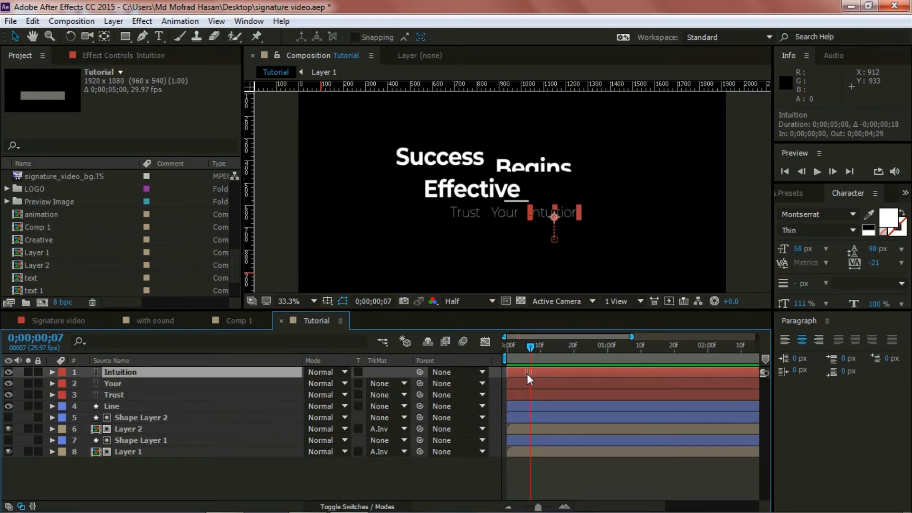
Step: Draw a strokeless 706D6D grey rectangle about 915 by 168 px directly below the Trust Your Intuition text and collapse its layer
{"action": "left_click", "coordinate": [125, 37]}
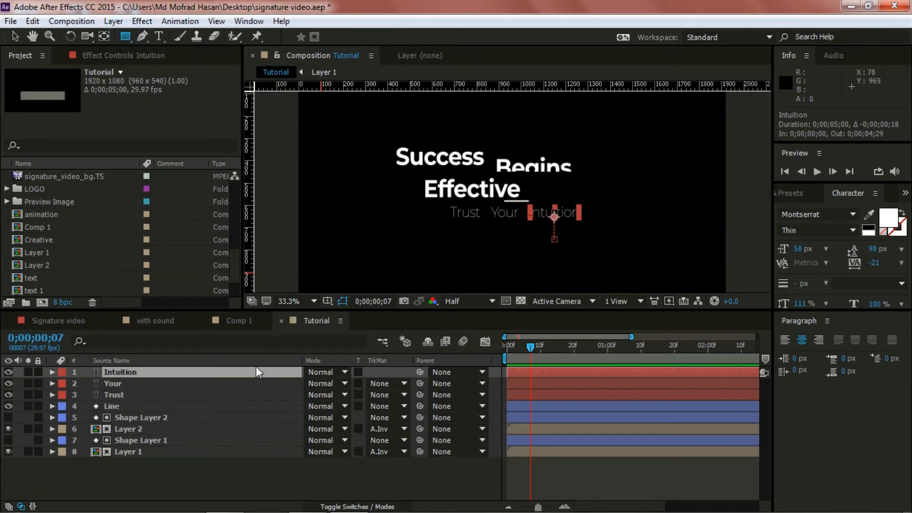
{"action": "left_click", "coordinate": [227, 479]}
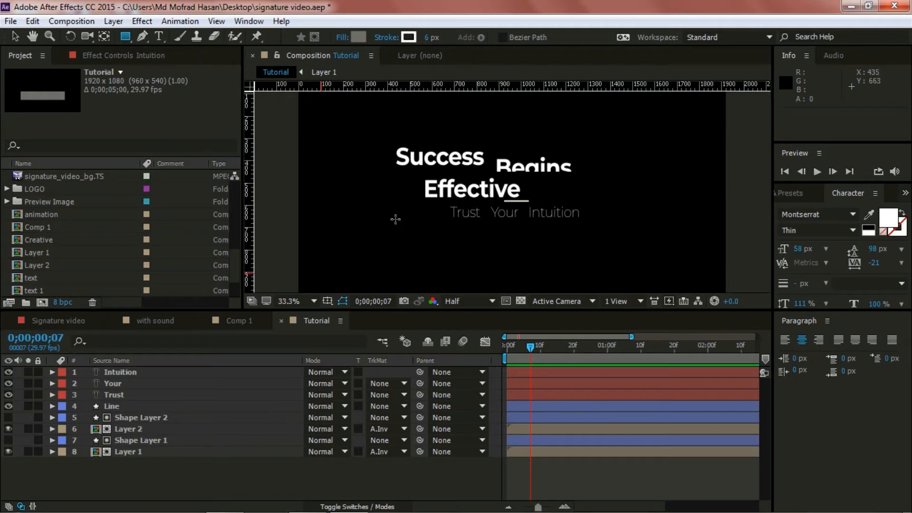
{"action": "left_click", "coordinate": [358, 37]}
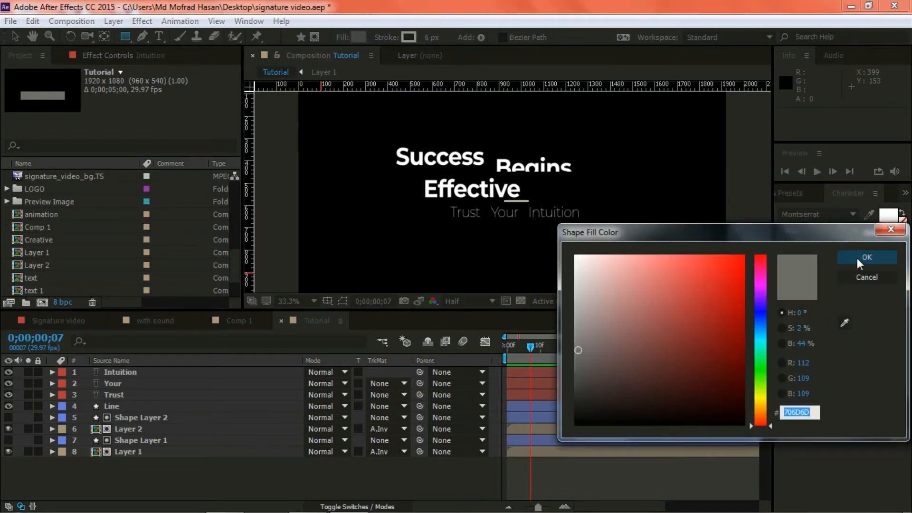
{"action": "left_click", "coordinate": [857, 258]}
{"action": "left_click", "coordinate": [388, 37]}
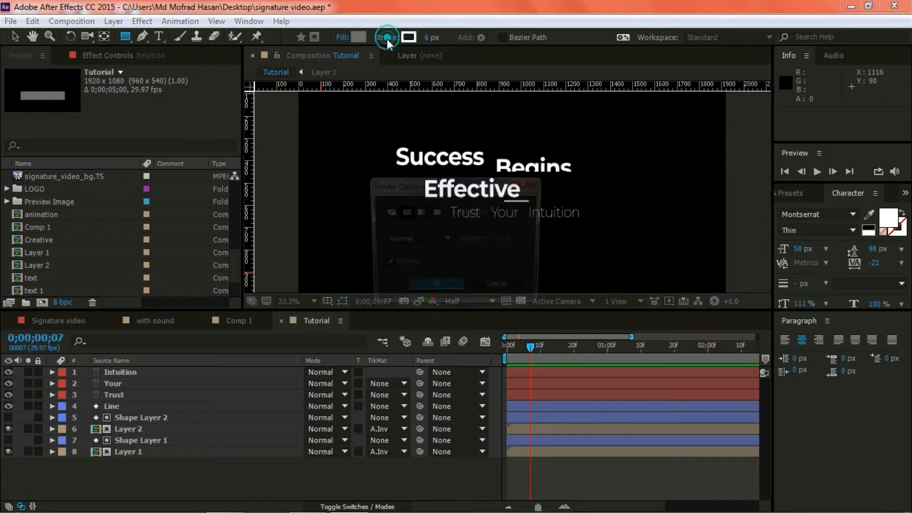
{"action": "left_click", "coordinate": [385, 212]}
{"action": "left_click", "coordinate": [430, 289]}
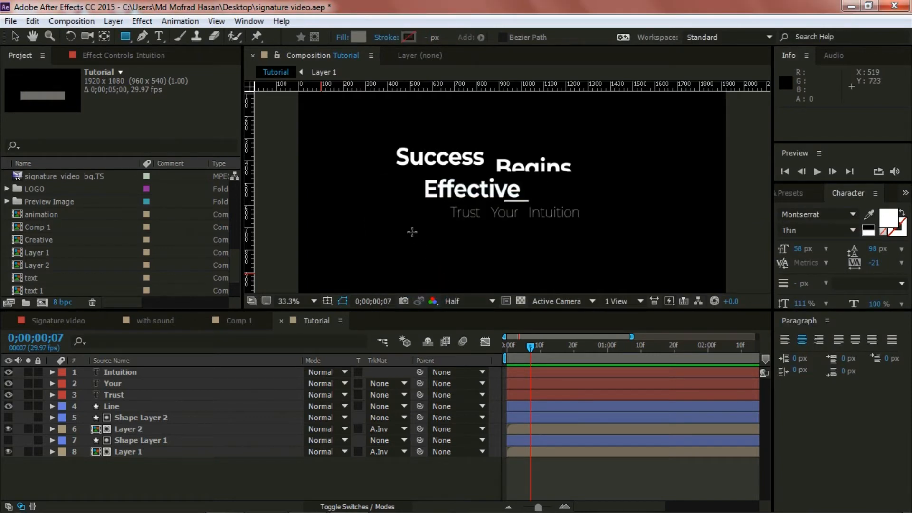
{"action": "mouse_move", "coordinate": [407, 220]}
{"action": "left_mouse_down"}
{"action": "mouse_move", "coordinate": [476, 247]}
{"action": "mouse_move", "coordinate": [610, 259]}
{"action": "left_mouse_up"}
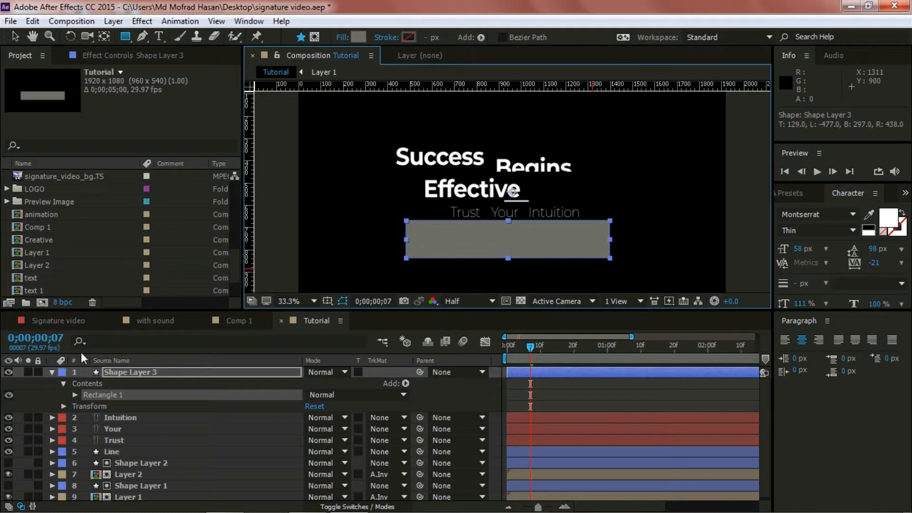
{"action": "left_click", "coordinate": [51, 372]}
Step: Stagger the tagline layers in time so Trust starts on frame 4, Your on frame 8 and Intuition on frame 11
{"action": "mouse_move", "coordinate": [533, 345]}
{"action": "left_mouse_down"}
{"action": "mouse_move", "coordinate": [511, 346]}
{"action": "mouse_move", "coordinate": [530, 344]}
{"action": "left_mouse_up"}
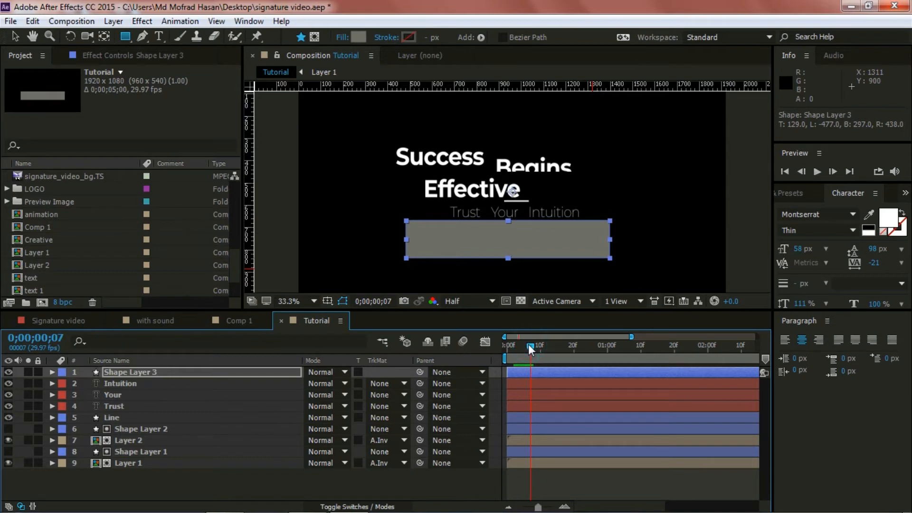
{"action": "left_click_drag", "start_coordinate": [540, 393], "coordinate": [635, 383]}
{"action": "left_click_drag", "start_coordinate": [553, 404], "coordinate": [558, 404]}
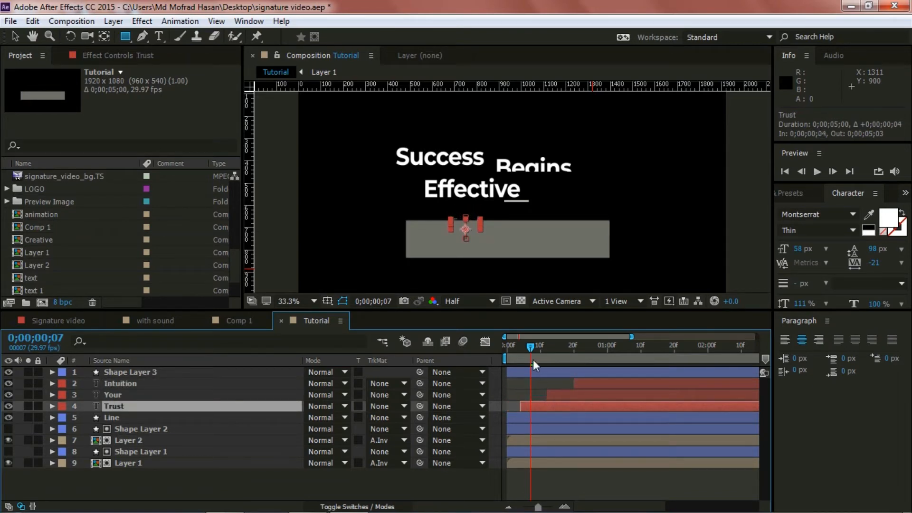
{"action": "left_click_drag", "start_coordinate": [529, 348], "coordinate": [538, 352]}
{"action": "left_click_drag", "start_coordinate": [552, 394], "coordinate": [539, 394]}
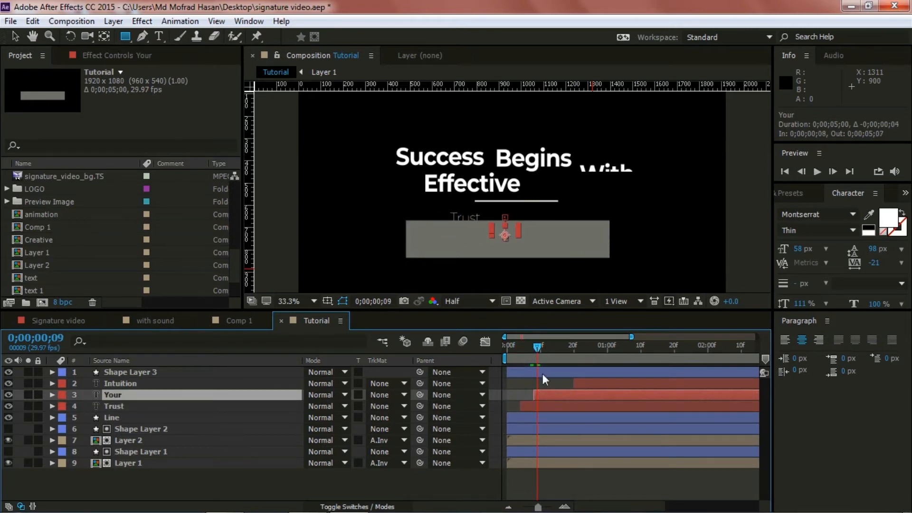
{"action": "left_click_drag", "start_coordinate": [536, 347], "coordinate": [548, 346]}
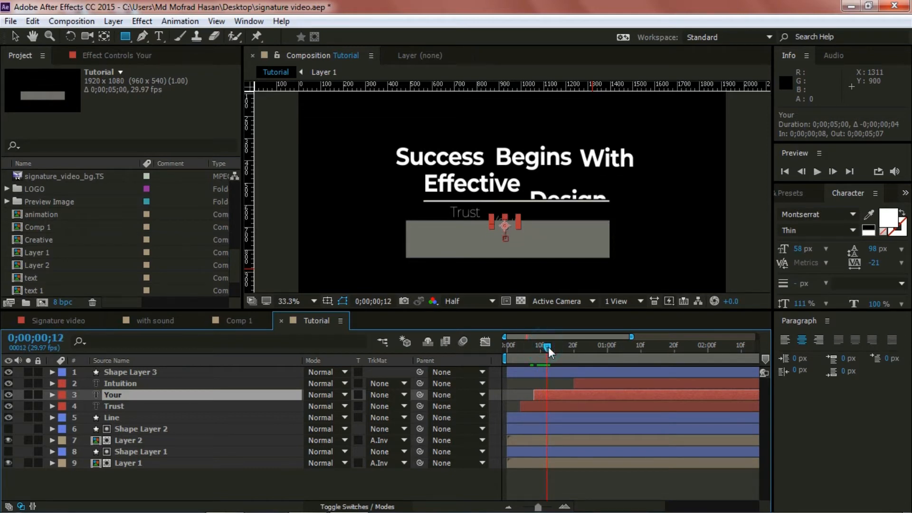
{"action": "left_click_drag", "start_coordinate": [586, 380], "coordinate": [556, 384]}
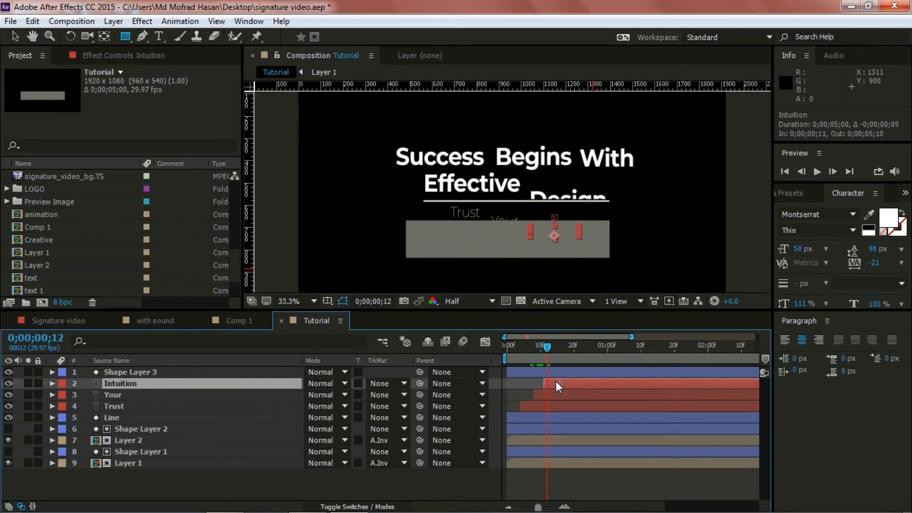
Step: Shift the Intuition layer's start to frame 12 and the Your layer's start to frame 9
{"action": "left_click_drag", "start_coordinate": [547, 347], "coordinate": [572, 345]}
{"action": "left_click_drag", "start_coordinate": [559, 385], "coordinate": [564, 384]}
{"action": "left_click", "coordinate": [555, 395]}
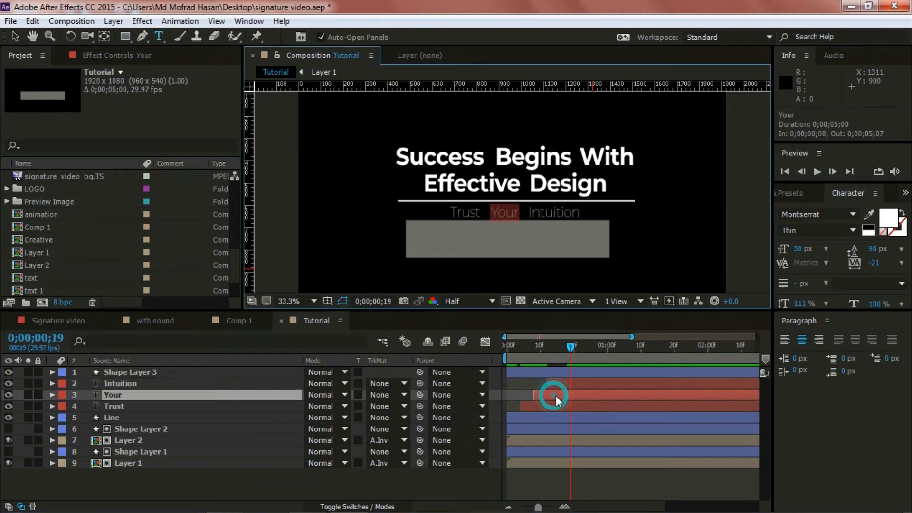
{"action": "left_click_drag", "start_coordinate": [550, 394], "coordinate": [553, 395]}
{"action": "mouse_move", "coordinate": [573, 347]}
{"action": "left_mouse_down"}
{"action": "mouse_move", "coordinate": [517, 347]}
{"action": "mouse_move", "coordinate": [585, 348]}
{"action": "left_mouse_up"}
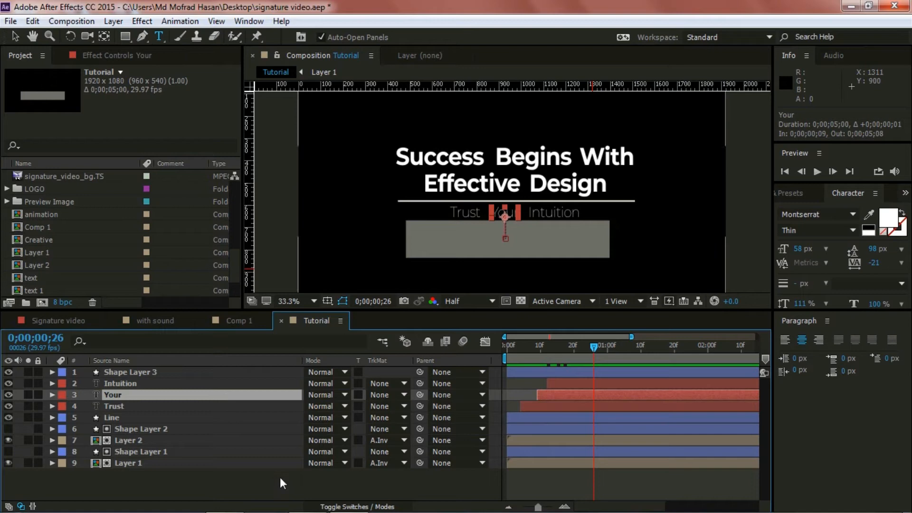
Step: Pre-compose the Trust, Your and Intuition layers as Layer 3, moving all attributes into the new composition
{"action": "left_click", "coordinate": [117, 402]}
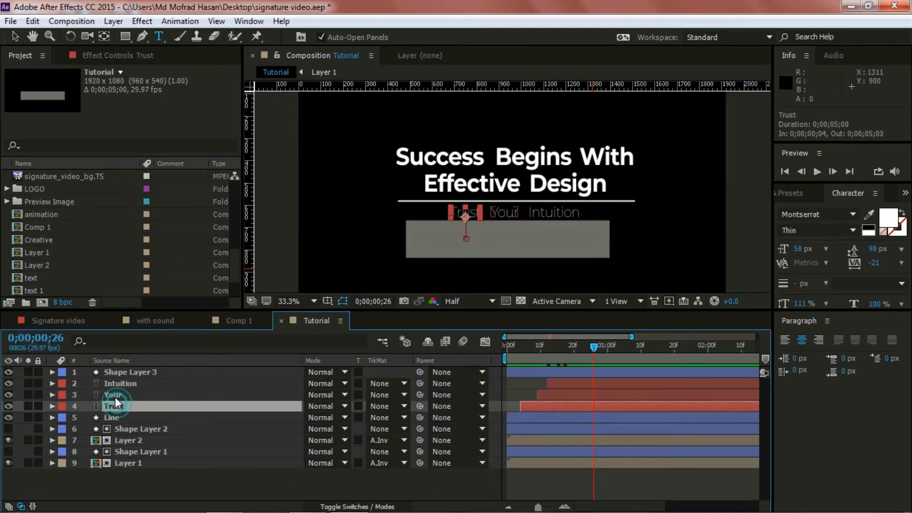
{"action": "left_click", "coordinate": [114, 392], "text": "ctrl"}
{"action": "left_click", "coordinate": [114, 382], "text": "ctrl"}
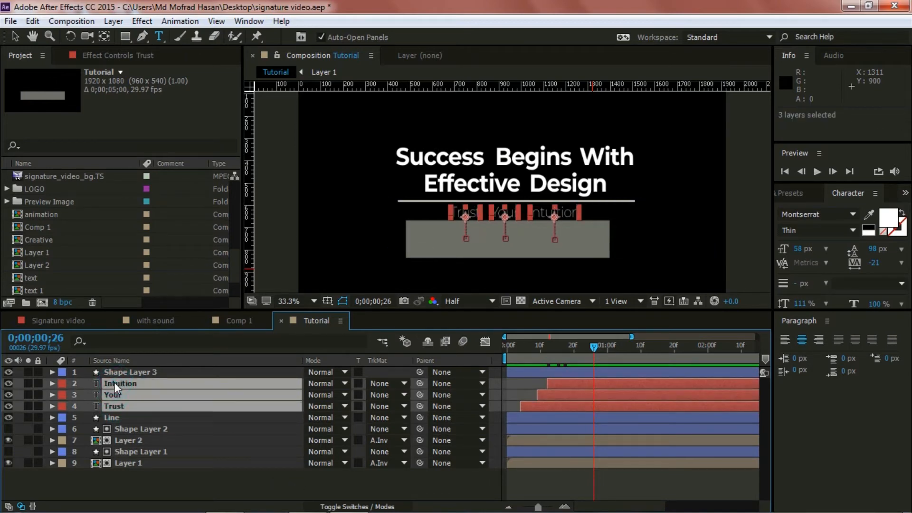
{"action": "key", "text": "ctrl+shift+c"}
{"action": "type", "text": "Layer 3"}
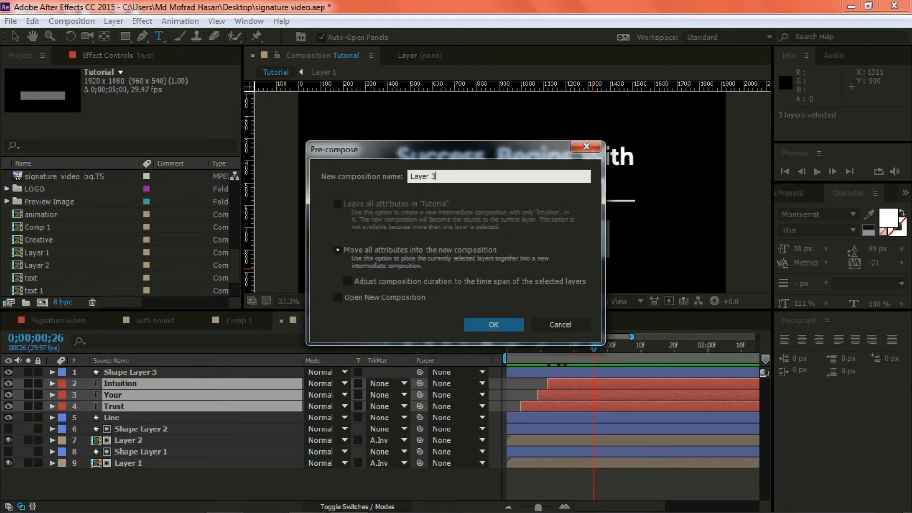
{"action": "left_click", "coordinate": [502, 328]}
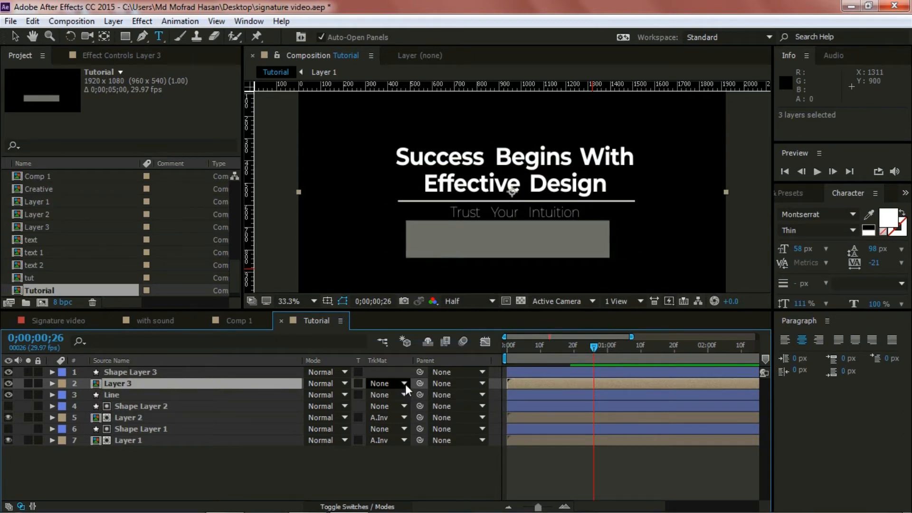
Step: Open the Layer 3 composition and reveal the keyframes of the Intuition, Your and Trust layers
{"action": "double_click", "coordinate": [260, 382]}
{"action": "left_click", "coordinate": [141, 371]}
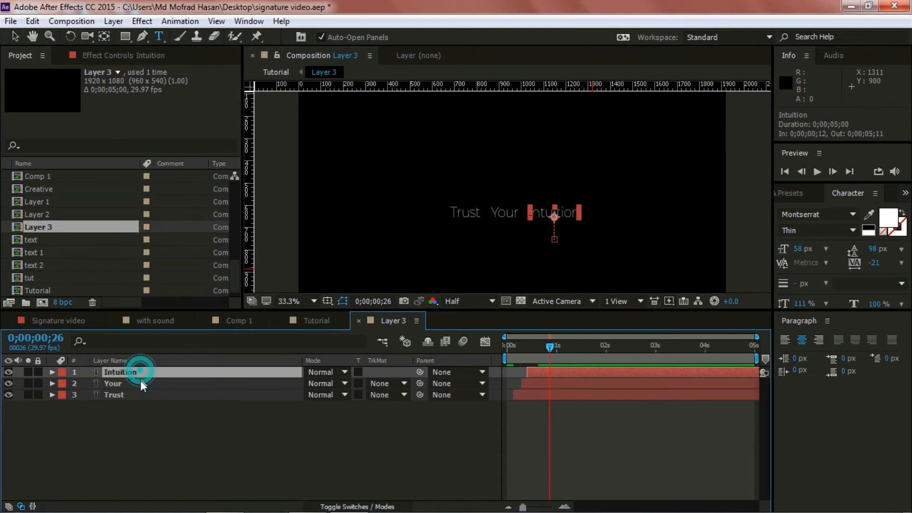
{"action": "left_click", "coordinate": [139, 384], "text": "ctrl"}
{"action": "left_click", "coordinate": [143, 395], "text": "ctrl"}
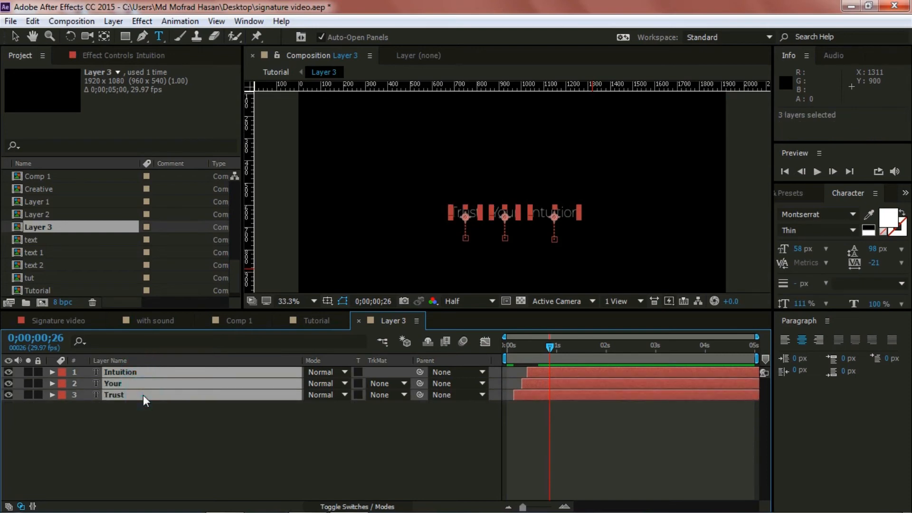
{"action": "key", "text": "u"}
Step: Apply Easy Ease to both position keyframes of the Trust layer
{"action": "left_click_drag", "start_coordinate": [533, 433], "coordinate": [508, 427]}
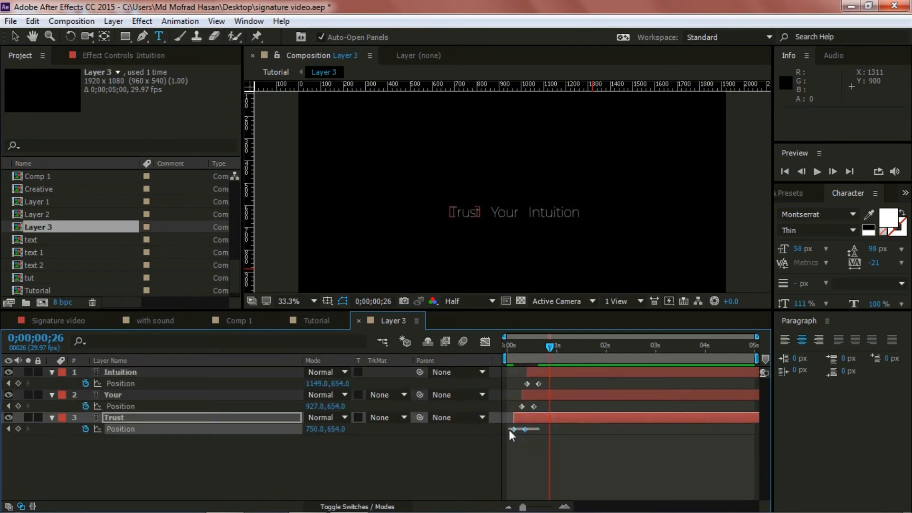
{"action": "right_click", "coordinate": [525, 429]}
{"action": "mouse_move", "coordinate": [566, 425]}
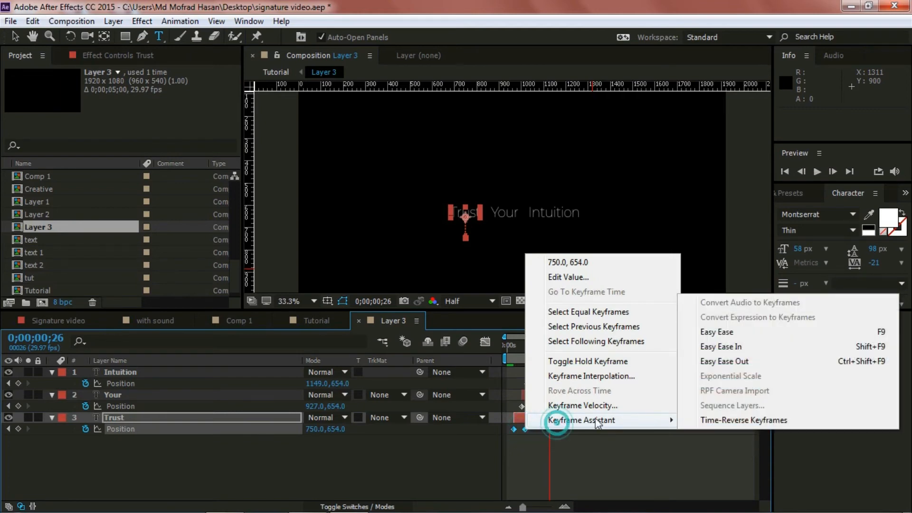
{"action": "left_click", "coordinate": [723, 333]}
Step: Apply Easy Ease to both position keyframes of the Your layer
{"action": "left_click_drag", "start_coordinate": [540, 405], "coordinate": [522, 407]}
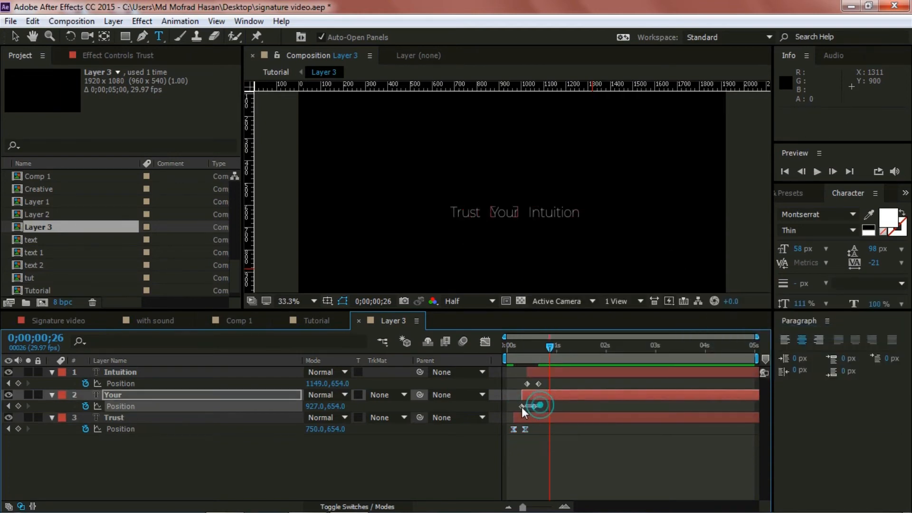
{"action": "right_click", "coordinate": [536, 407]}
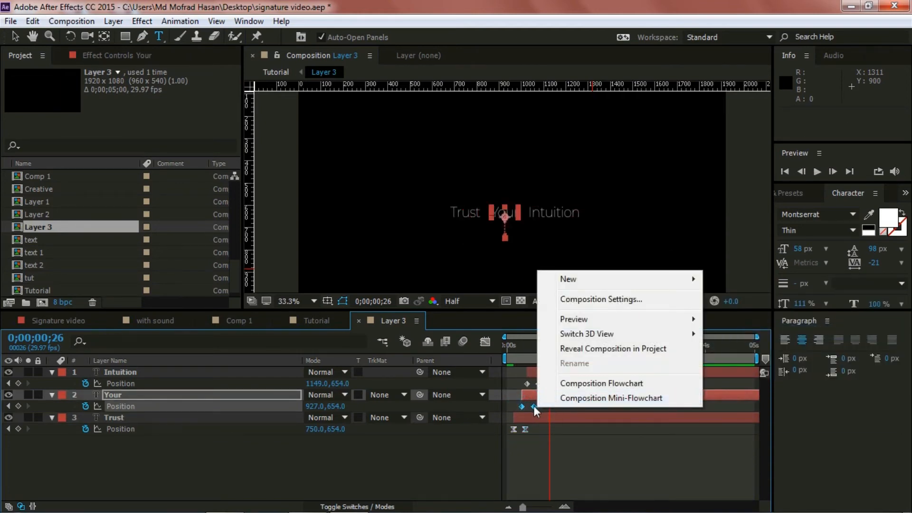
{"action": "right_click", "coordinate": [534, 407]}
{"action": "mouse_move", "coordinate": [572, 401]}
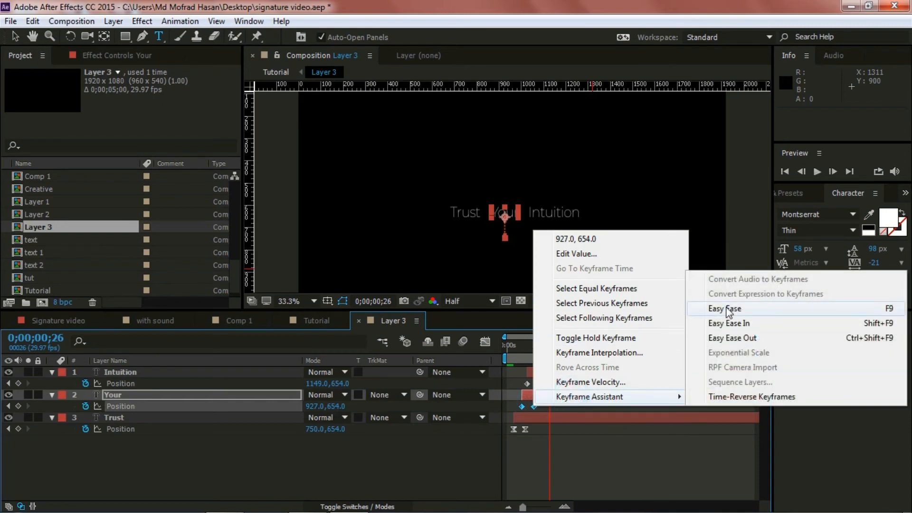
{"action": "left_click", "coordinate": [725, 308]}
Step: Apply Easy Ease to both position keyframes of the Intuition layer
{"action": "left_click_drag", "start_coordinate": [537, 383], "coordinate": [527, 385]}
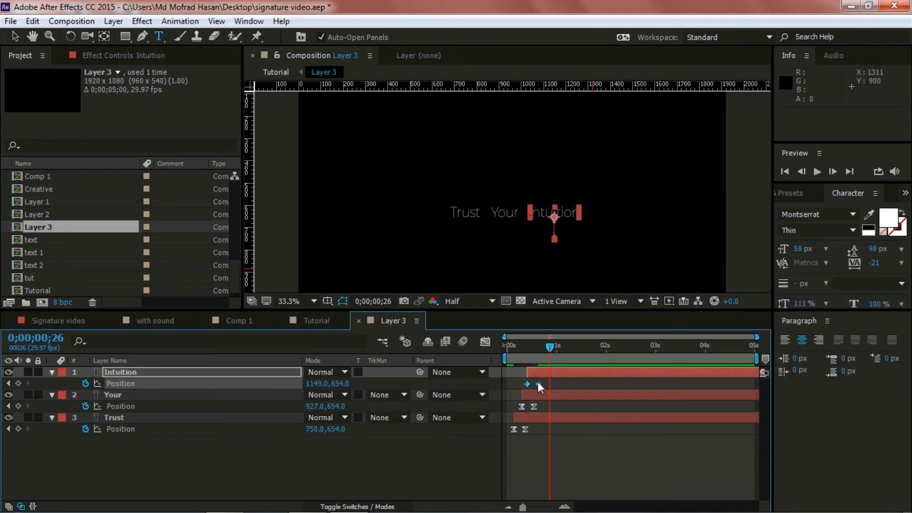
{"action": "right_click", "coordinate": [537, 383]}
{"action": "mouse_move", "coordinate": [601, 371]}
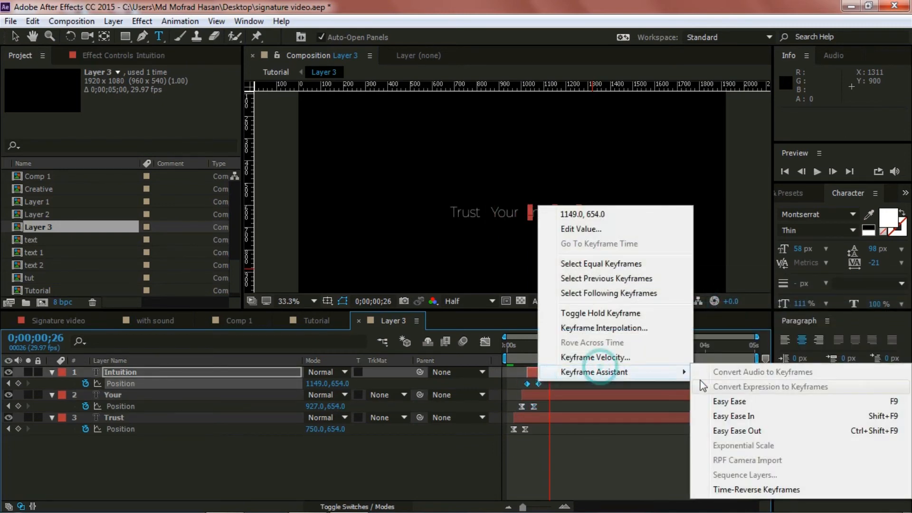
{"action": "left_click", "coordinate": [719, 403]}
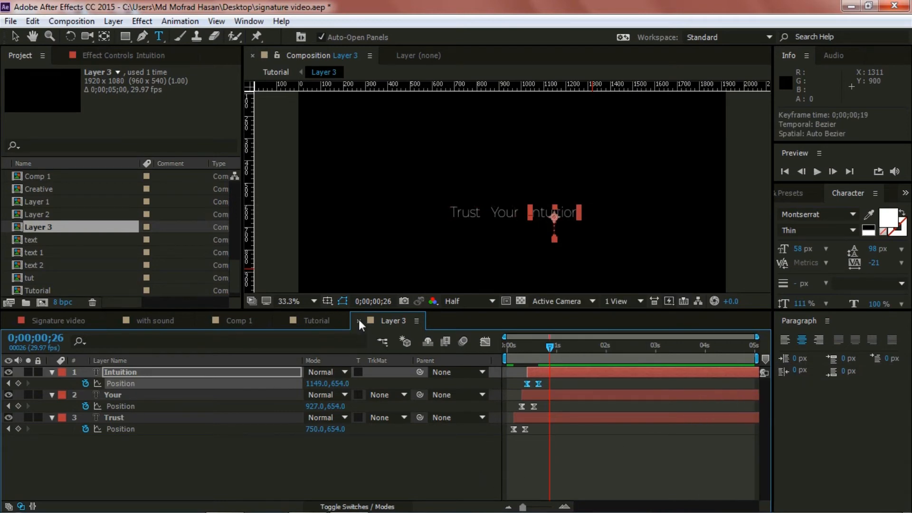
Step: Save the project and close the Layer 3 composition to return to the Tutorial composition
{"action": "key", "text": "ctrl+s"}
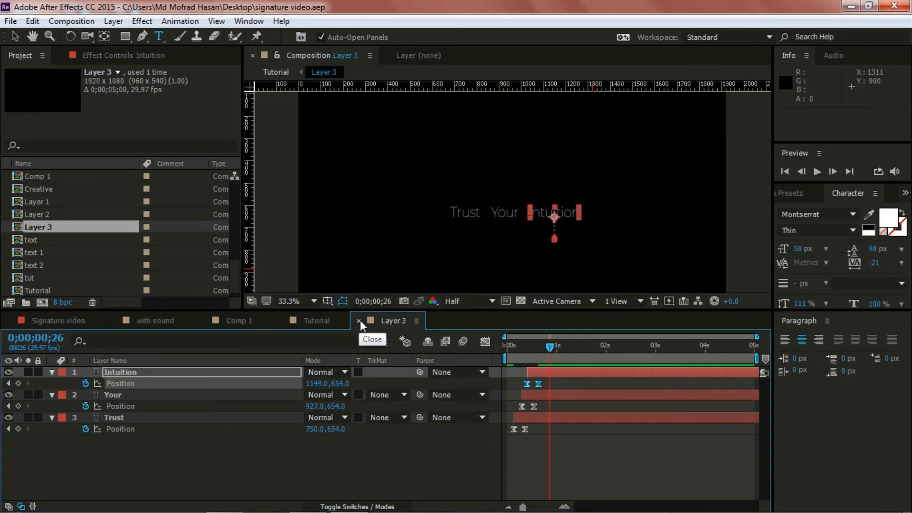
{"action": "left_click", "coordinate": [359, 320]}
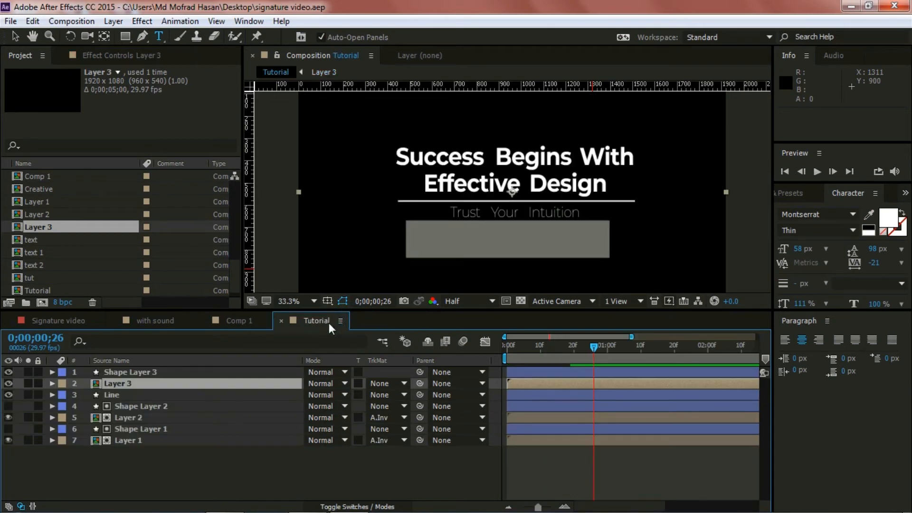
Step: Set Layer 3's track matte to Alpha Inverted, using Shape Layer 3 above it as the matte
{"action": "left_click", "coordinate": [144, 372]}
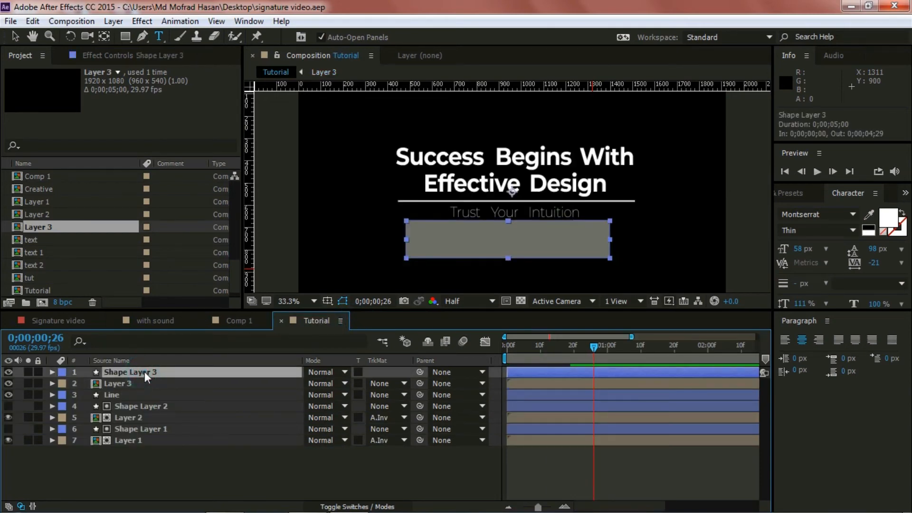
{"action": "left_click", "coordinate": [404, 385]}
{"action": "left_click", "coordinate": [435, 433]}
Step: Preview the Tutorial composition from the first frame to check the headline, underline and tagline animation
{"action": "left_click_drag", "start_coordinate": [592, 346], "coordinate": [494, 354]}
{"action": "left_click", "coordinate": [817, 172]}
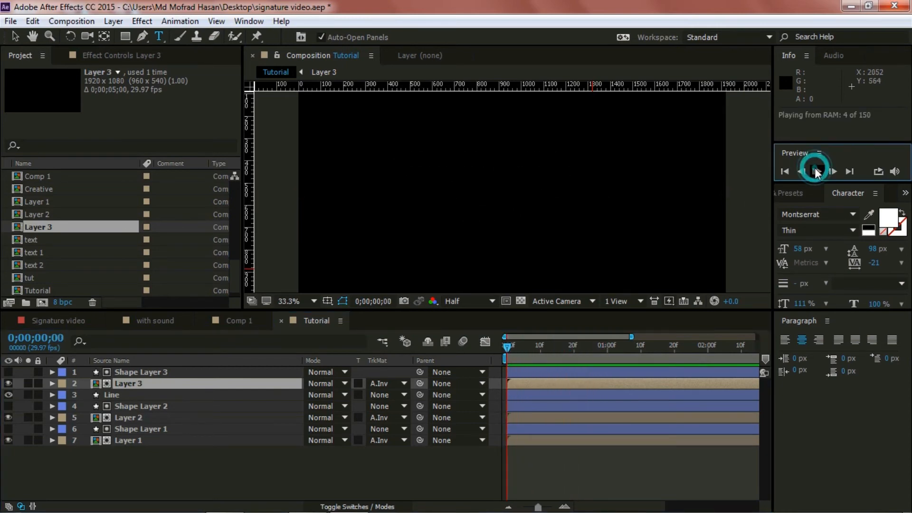
{"action": "left_click", "coordinate": [817, 172]}
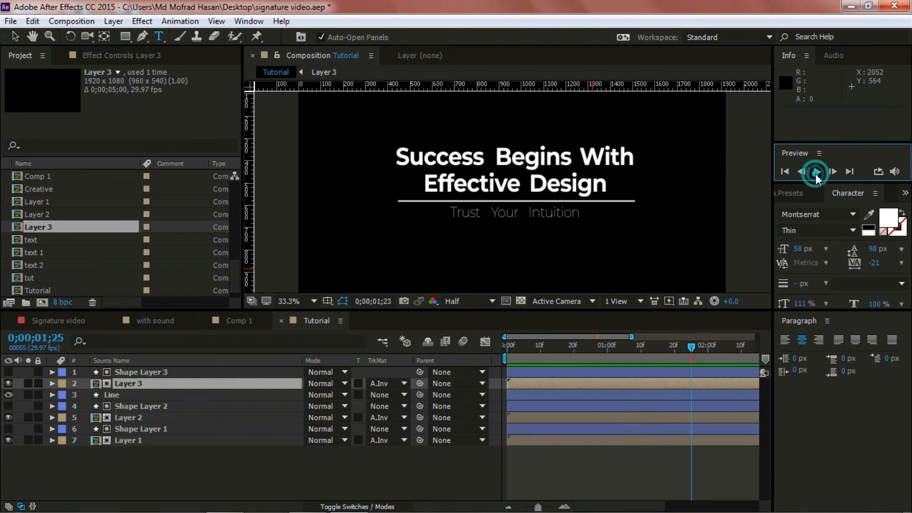
Step: Park the playhead at 0;00;01;00 and pre-compose all layers of the Tutorial composition into a new composition named Final
{"action": "left_click_drag", "start_coordinate": [690, 346], "coordinate": [606, 345]}
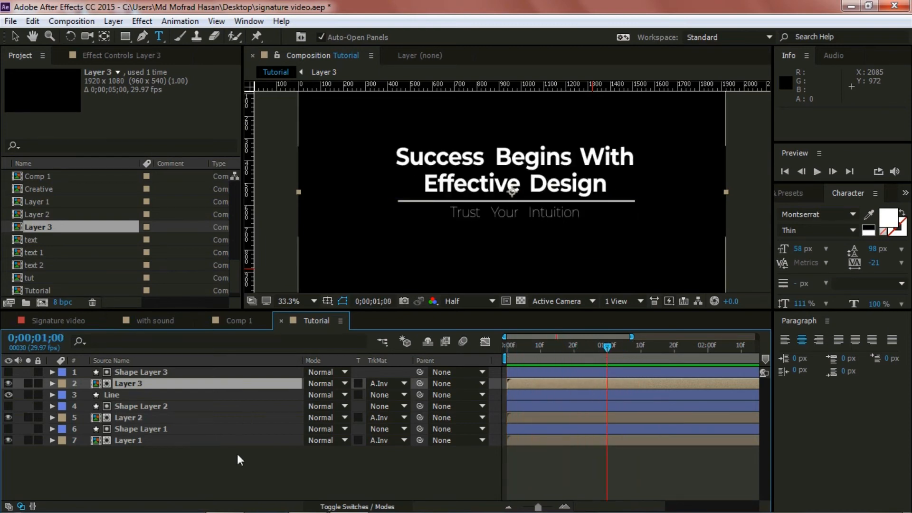
{"action": "left_click", "coordinate": [228, 470]}
{"action": "left_click_drag", "start_coordinate": [227, 466], "coordinate": [148, 370]}
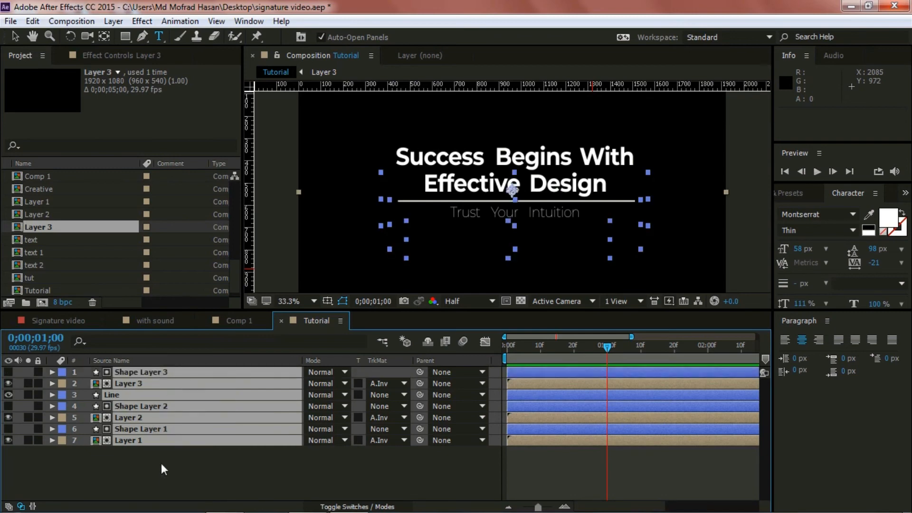
{"action": "key", "text": "ctrl+shift+c"}
{"action": "type", "text": "Final"}
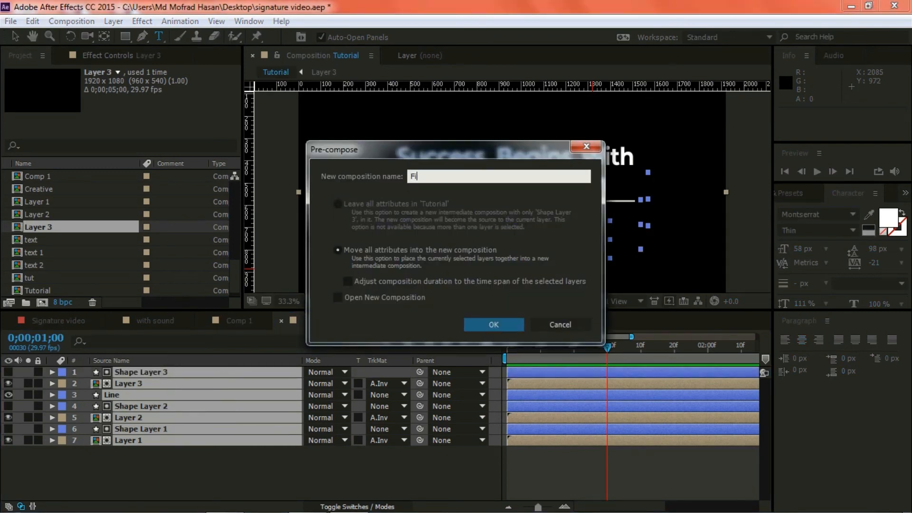
{"action": "left_click", "coordinate": [498, 323]}
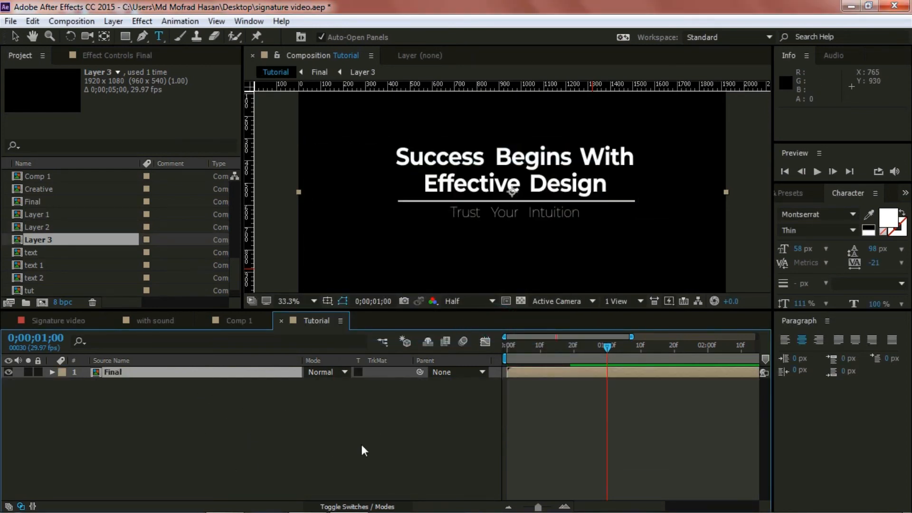
Step: Nudge the Final layer upward in the frame to position 960, 426
{"action": "key", "text": "Up"}
{"action": "key", "text": "Up"}
{"action": "key", "text": "Up"}
{"action": "key", "text": "Up"}
{"action": "key", "text": "Up"}
{"action": "key", "text": "Up"}
{"action": "key", "text": "Up"}
{"action": "key", "text": "Up"}
{"action": "key", "text": "Up"}
{"action": "key", "text": "Up"}
{"action": "key", "text": "Up"}
{"action": "key", "text": "Up"}
{"action": "key", "text": "Up"}
{"action": "key", "text": "Up"}
{"action": "key", "text": "Up"}
{"action": "key", "text": "Up"}
{"action": "key", "text": "Up"}
{"action": "key", "text": "Up"}
{"action": "key", "text": "Up"}
{"action": "key", "text": "Up"}
{"action": "key", "text": "Up"}
{"action": "key", "text": "Up"}
{"action": "key", "text": "Up"}
{"action": "key", "text": "Up"}
{"action": "key", "text": "Up"}
{"action": "key", "text": "Up"}
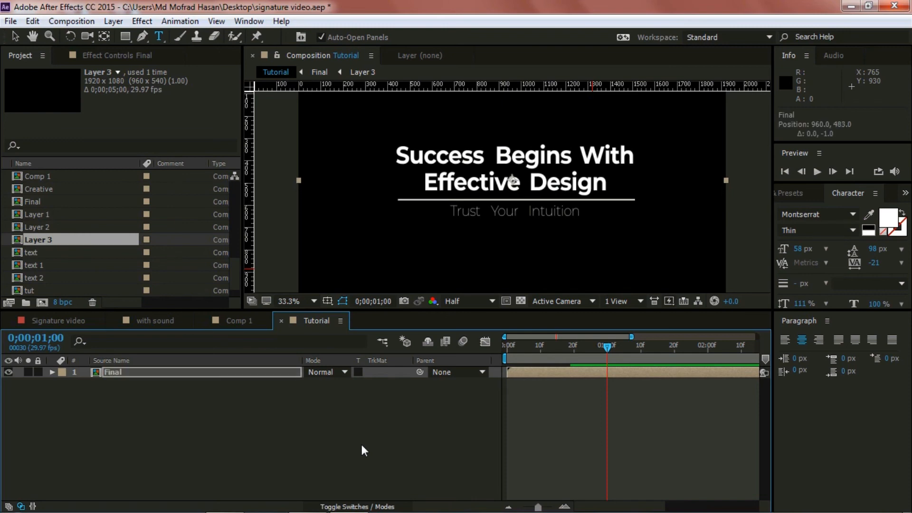
{"action": "key", "text": "Down"}
{"action": "key", "text": "Down"}
{"action": "key", "text": "Down"}
{"action": "key", "text": "Down"}
{"action": "key", "text": "Down"}
{"action": "key", "text": "Down"}
{"action": "key", "text": "Down"}
{"action": "key", "text": "Down"}
{"action": "key", "text": "Down"}
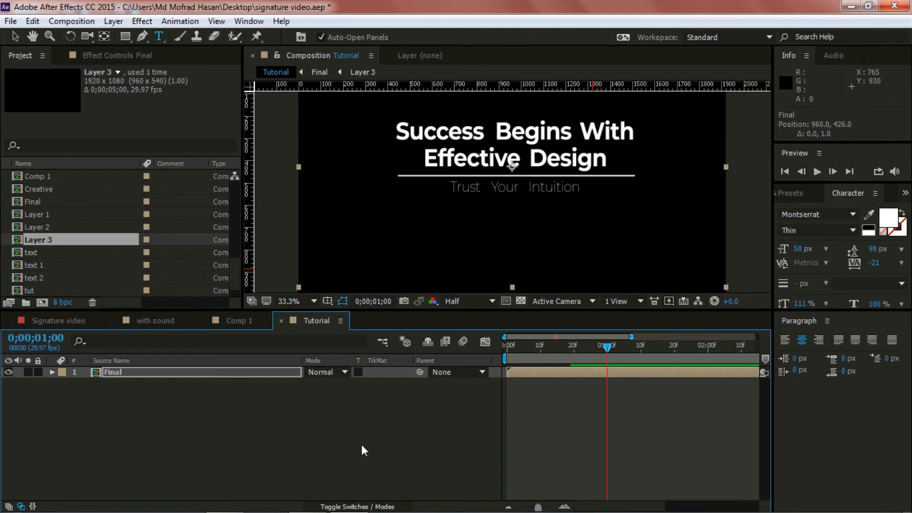
{"action": "left_click", "coordinate": [361, 447]}
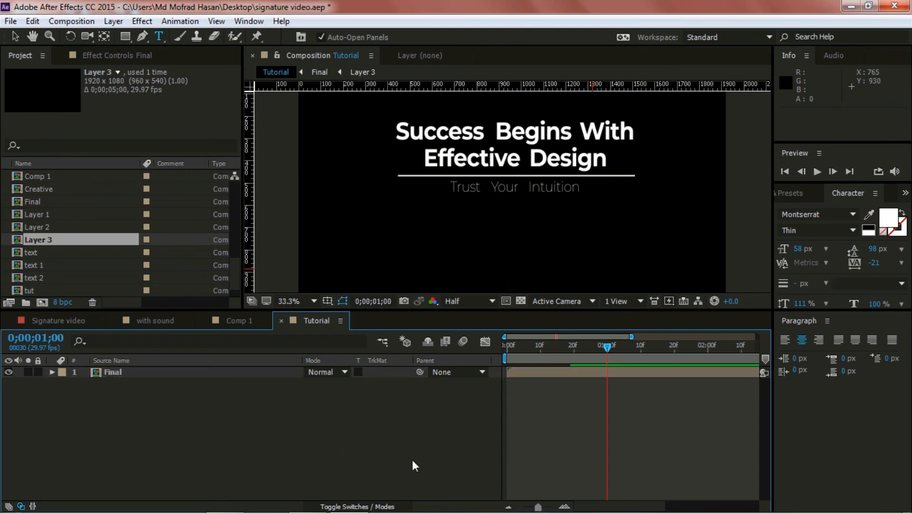
{"action": "key", "text": "ctrl+a"}
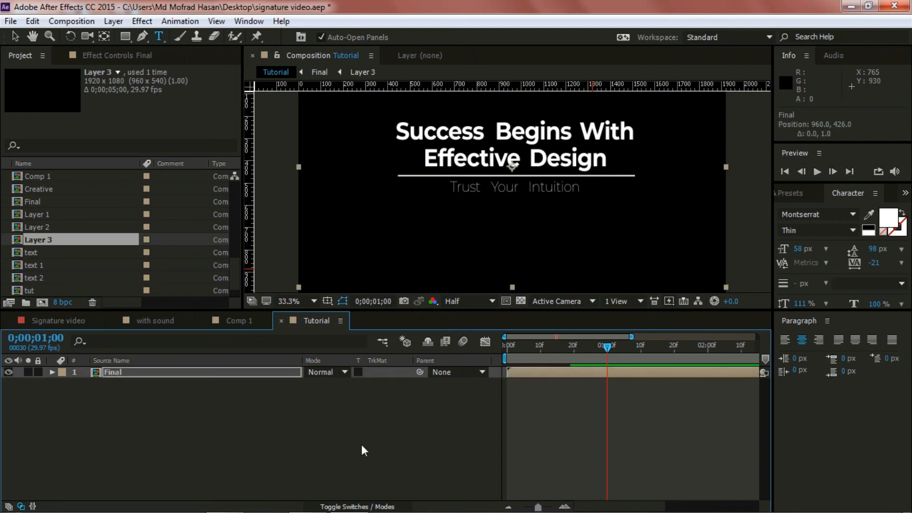
{"action": "left_click", "coordinate": [362, 448]}
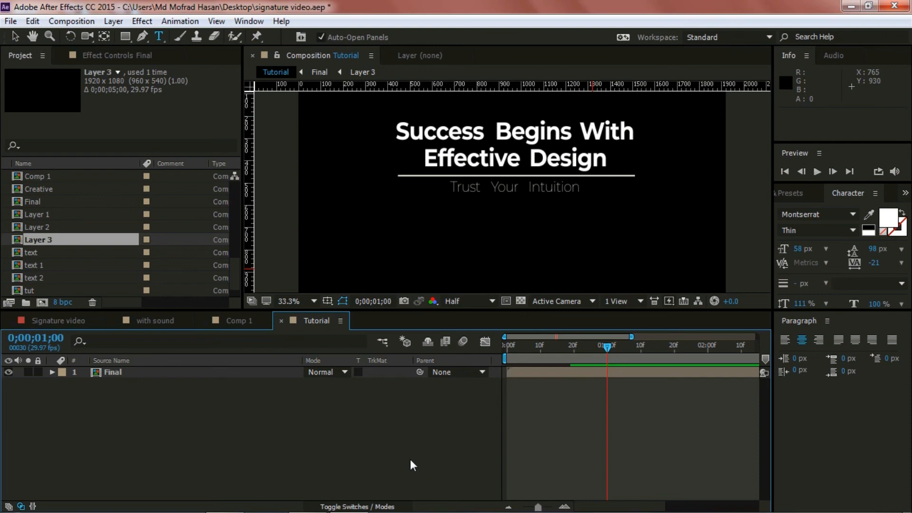
{"action": "key", "text": "ctrl+a"}
{"action": "left_click", "coordinate": [362, 448]}
{"action": "key", "text": "ctrl+a"}
{"action": "left_click", "coordinate": [363, 445]}
{"action": "key", "text": "ctrl+a"}
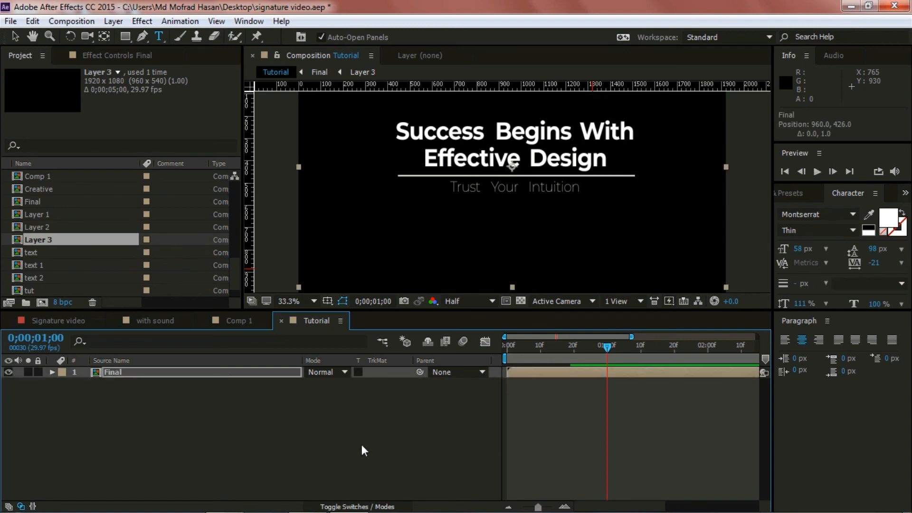
{"action": "left_click", "coordinate": [361, 447]}
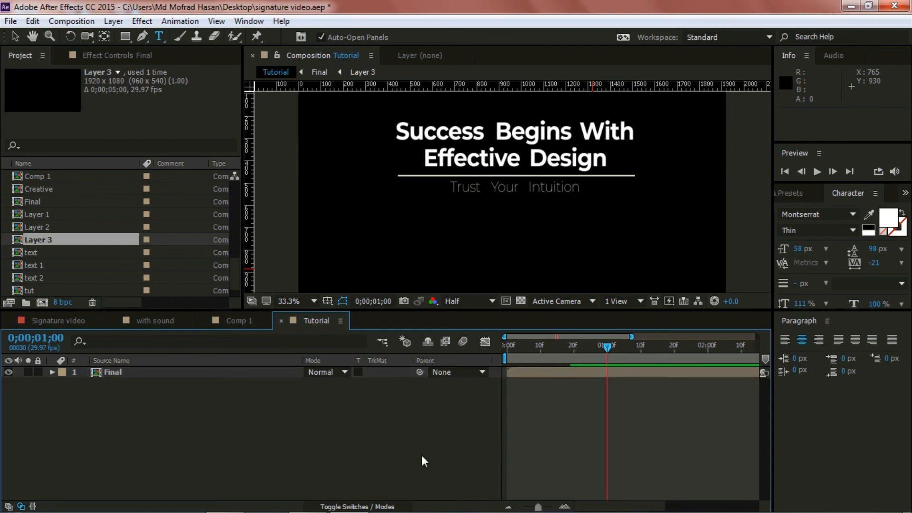